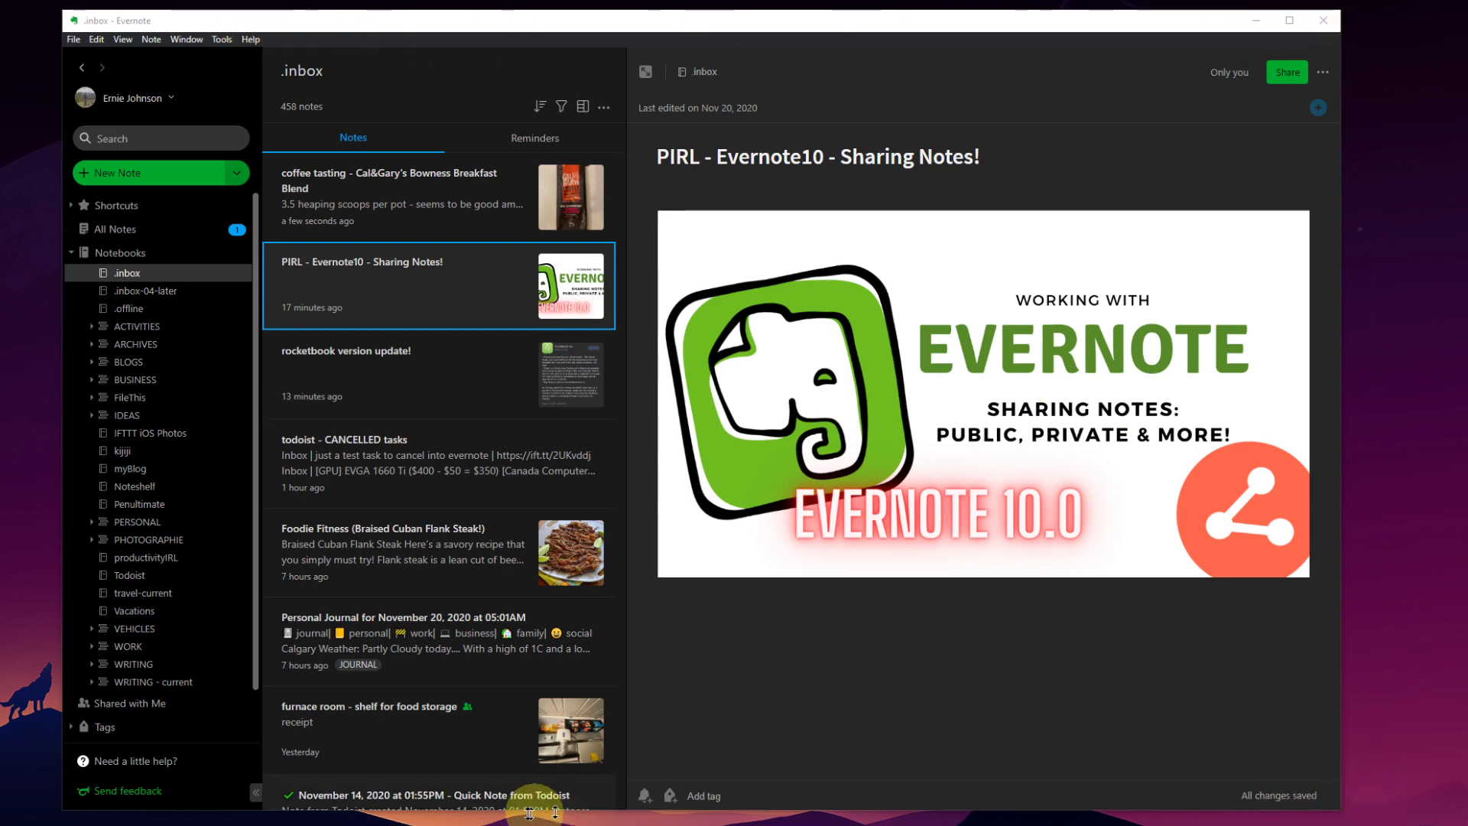
Step: Check the Evernote version information from the Help menu, then close it
{"action": "left_click", "coordinate": [251, 39]}
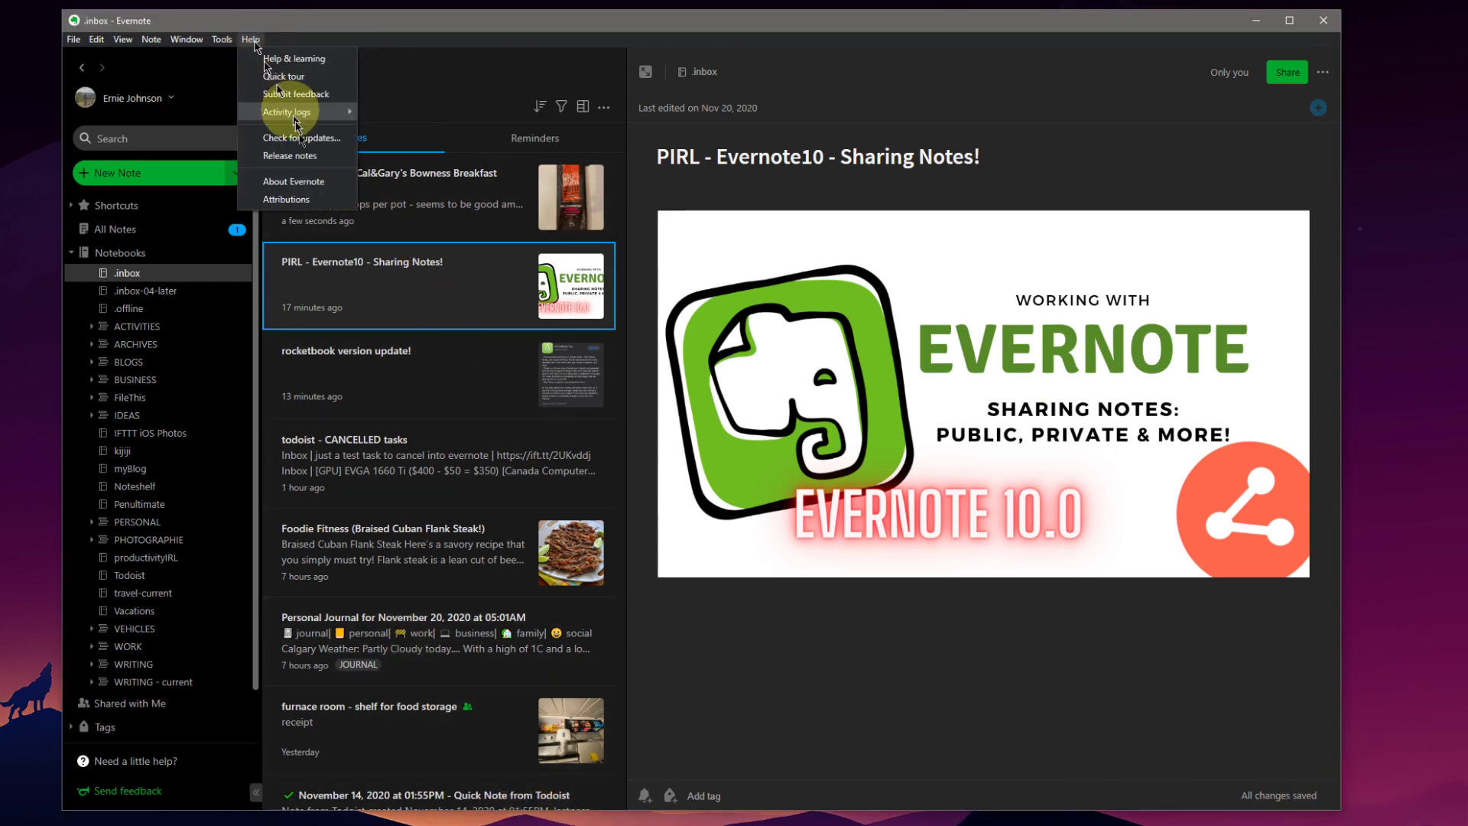
{"action": "left_click", "coordinate": [276, 184]}
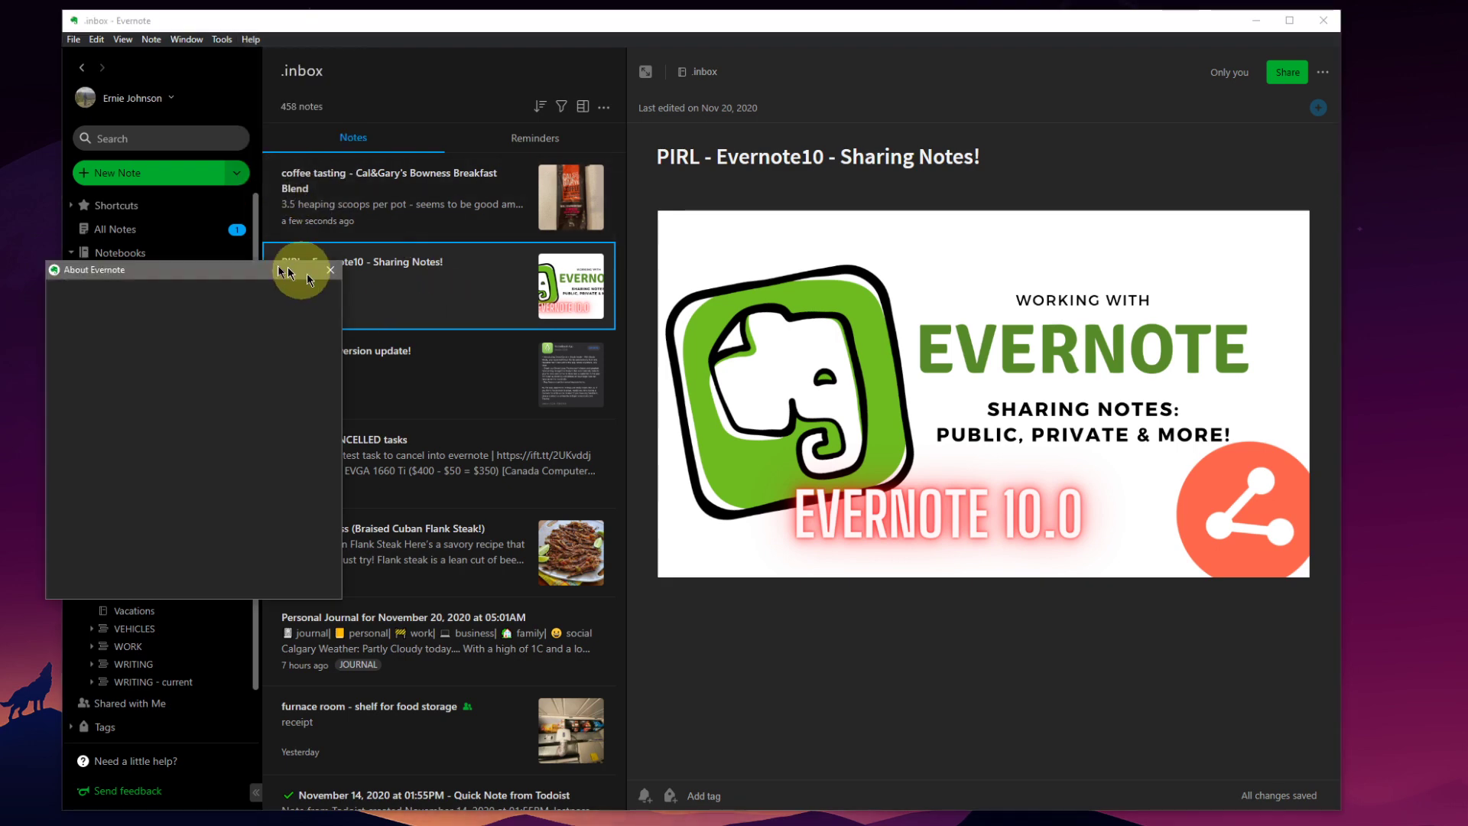
{"action": "left_click_drag", "start_coordinate": [224, 270], "coordinate": [641, 264]}
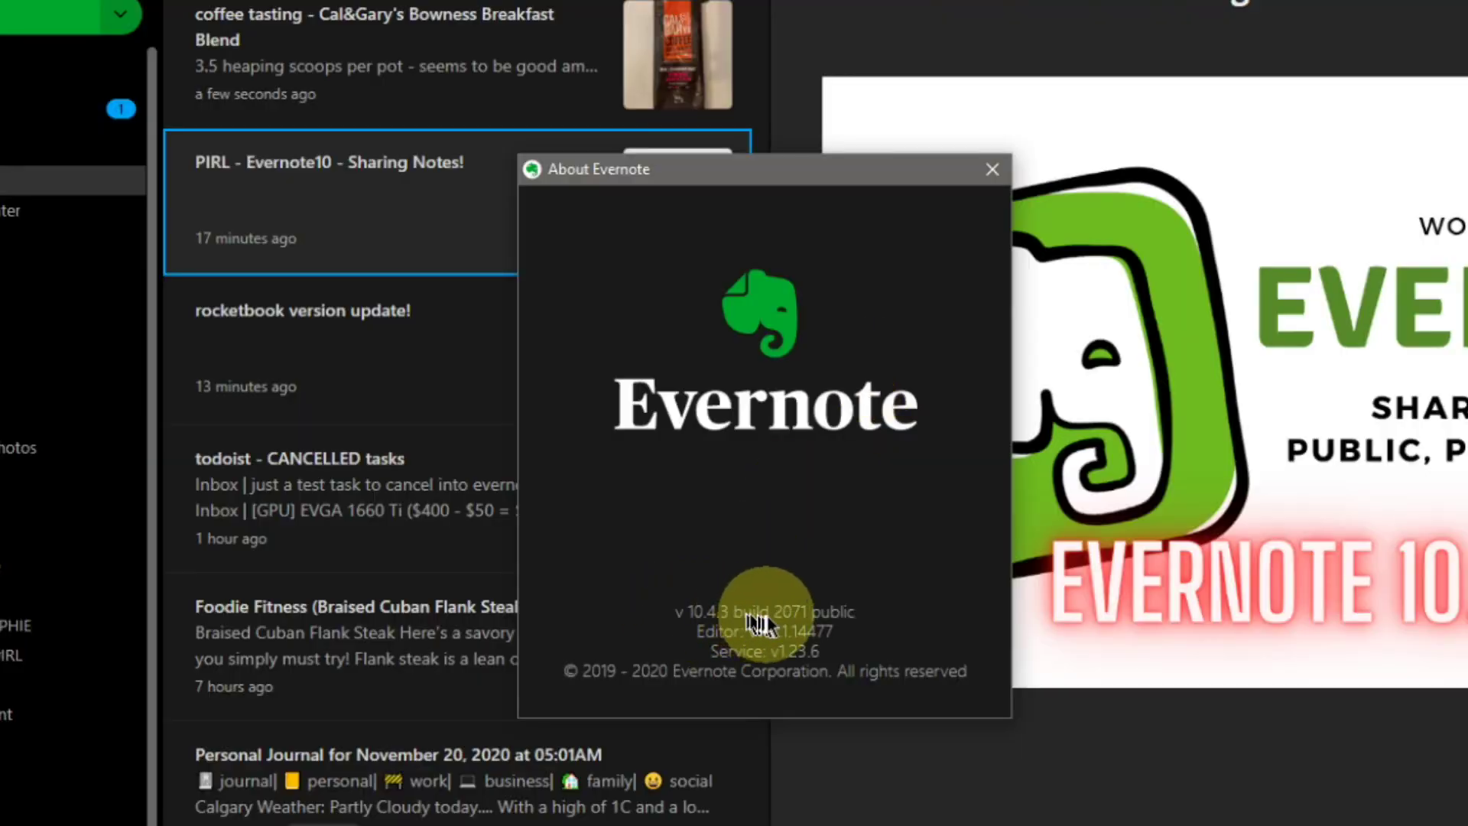
{"action": "left_click", "coordinate": [995, 166]}
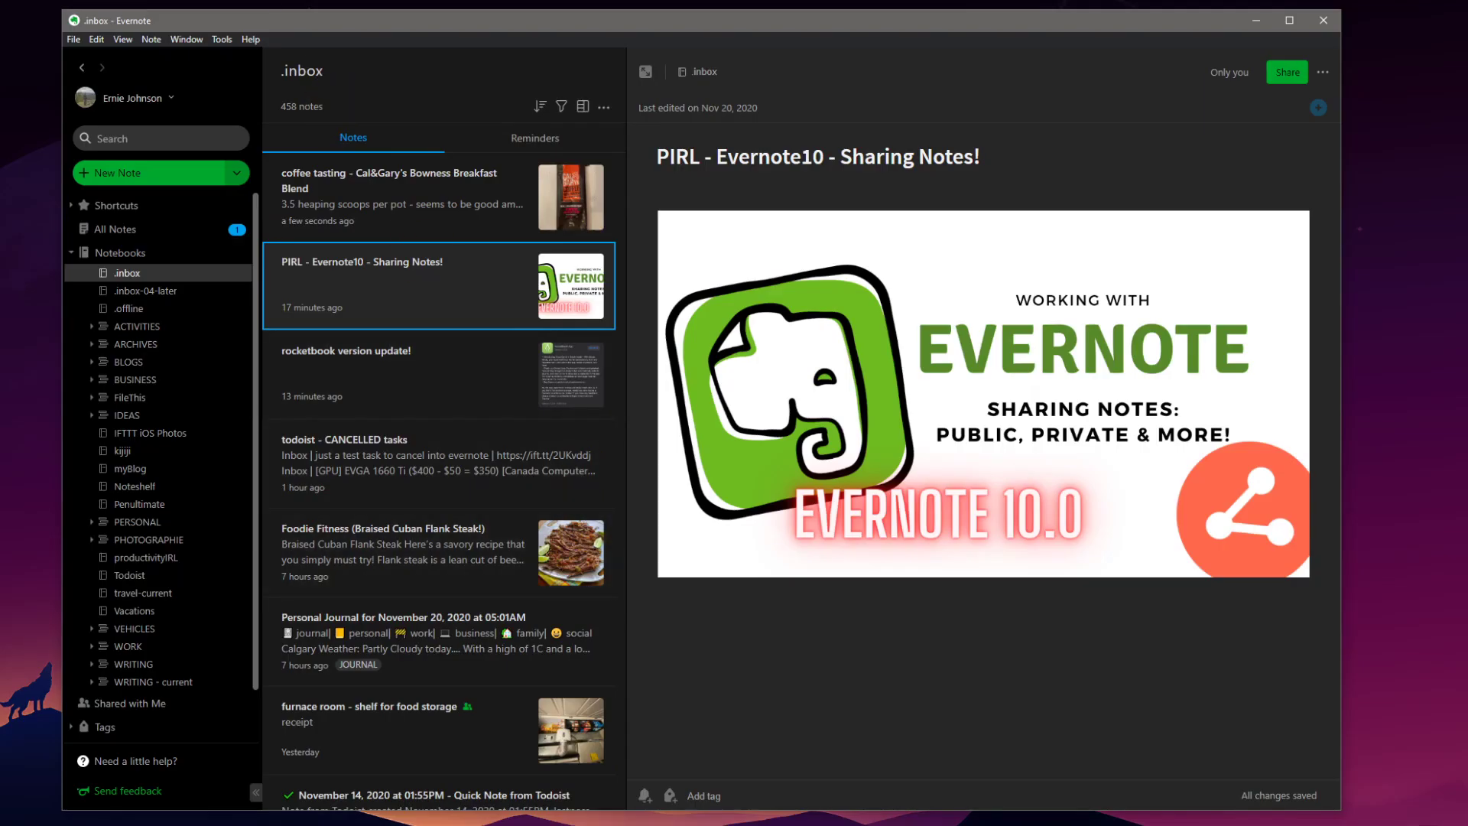
Step: Open the coffee tasting note and bring up its Share dialog
{"action": "left_click", "coordinate": [248, 39]}
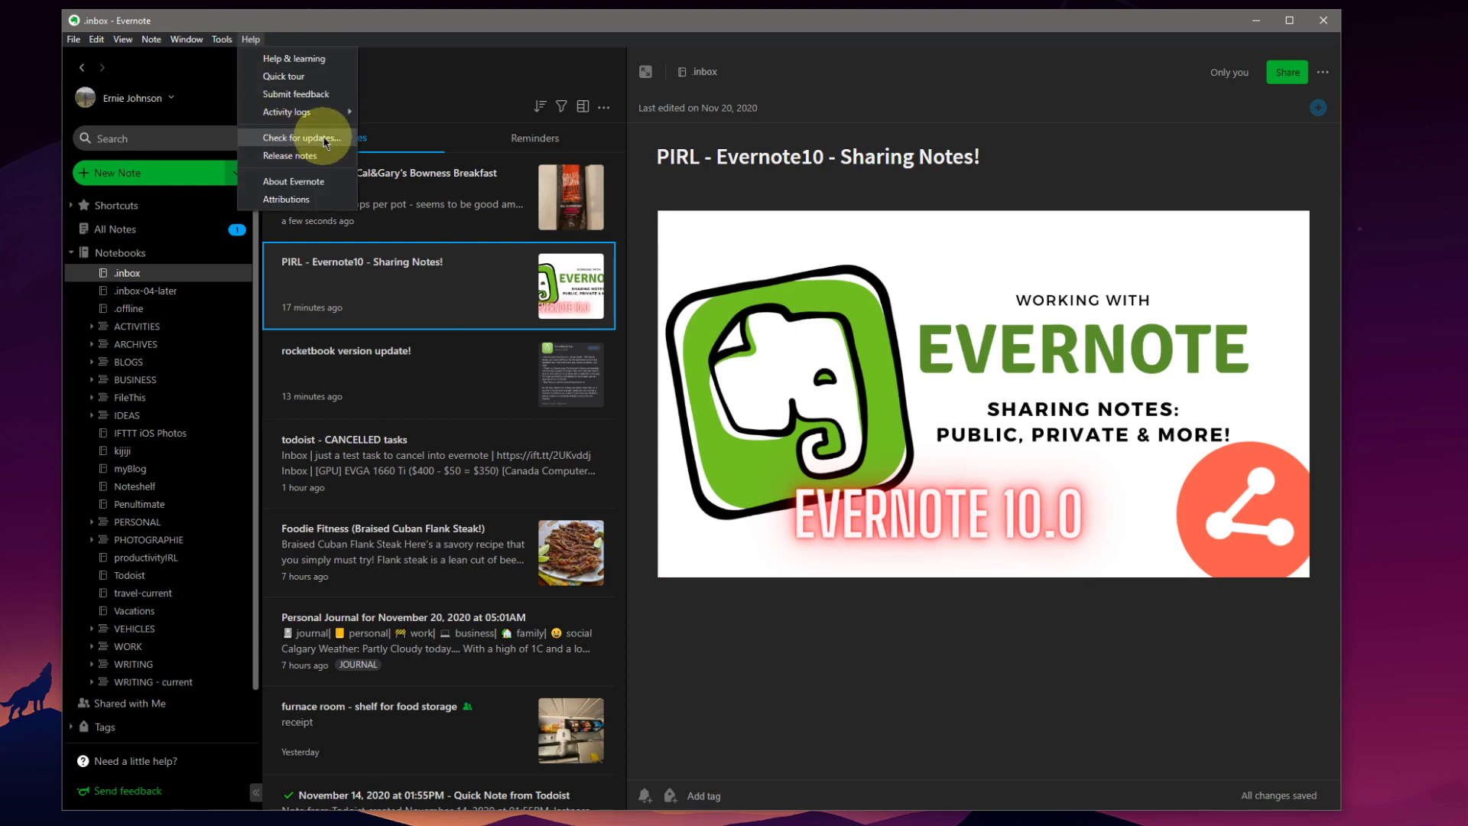
{"action": "mouse_move", "coordinate": [312, 116]}
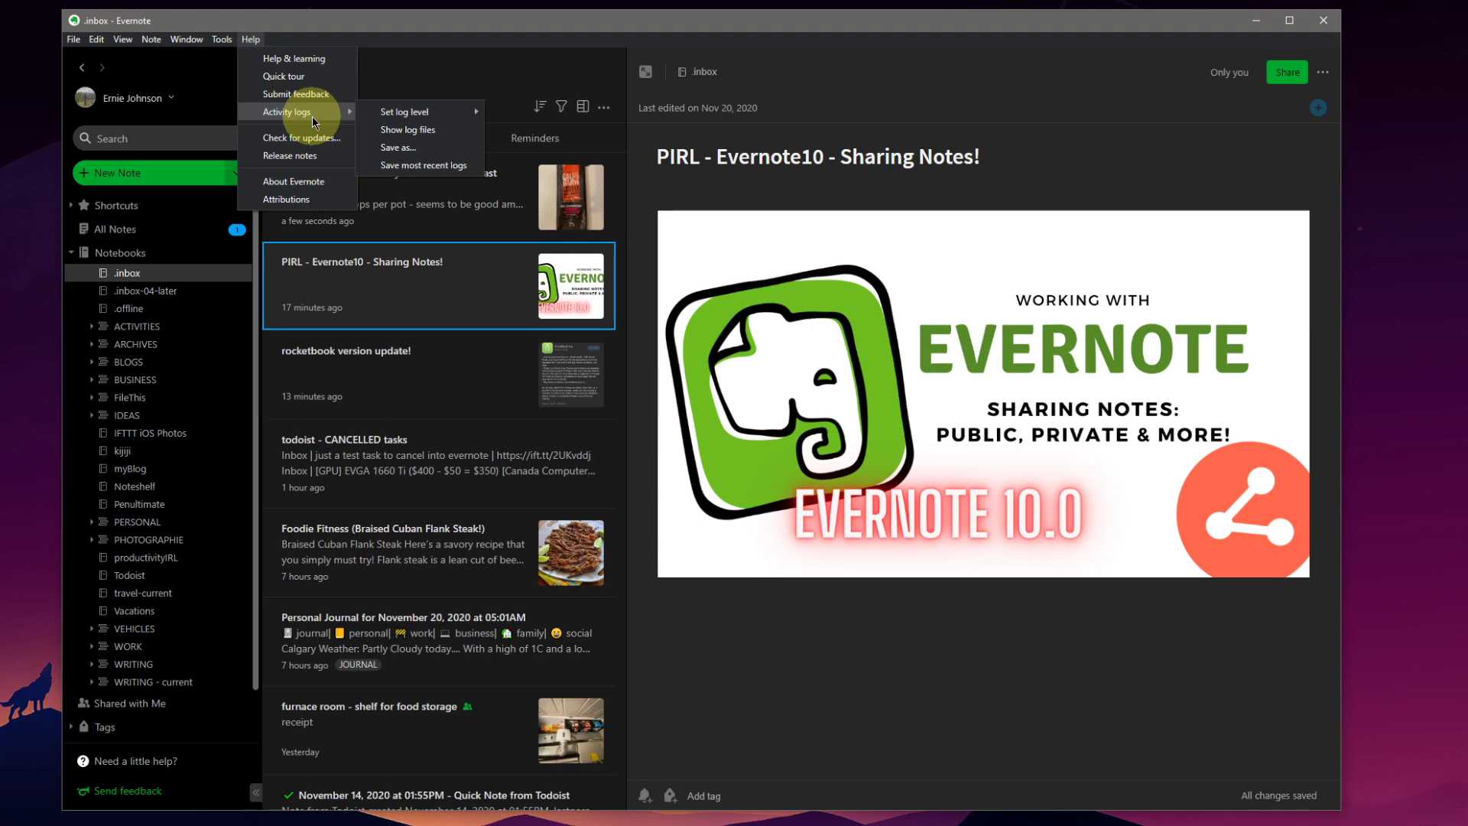
{"action": "key", "text": "Escape"}
{"action": "key", "text": "Escape"}
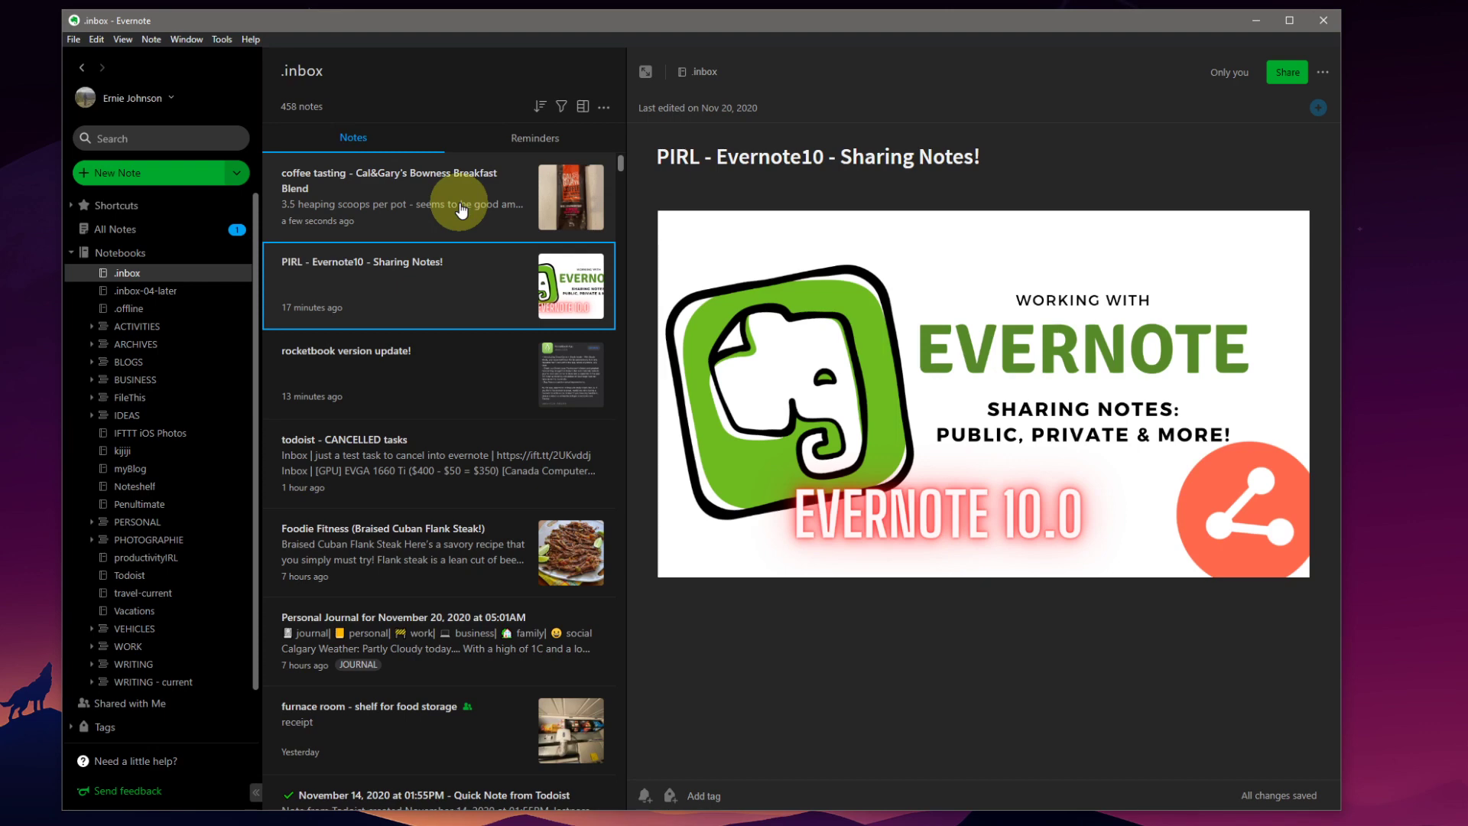
{"action": "left_click", "coordinate": [461, 209]}
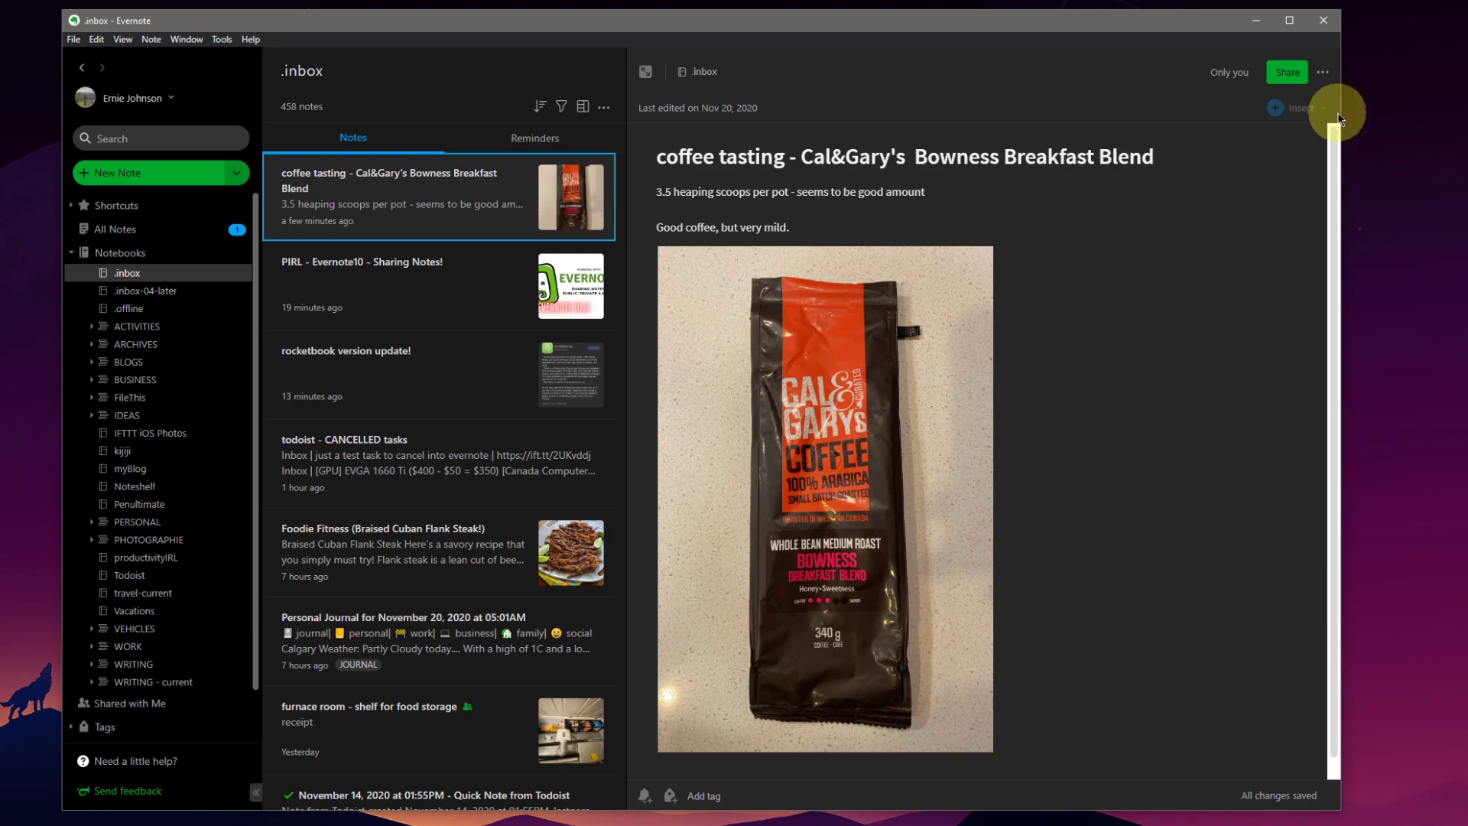
{"action": "left_click", "coordinate": [1284, 74]}
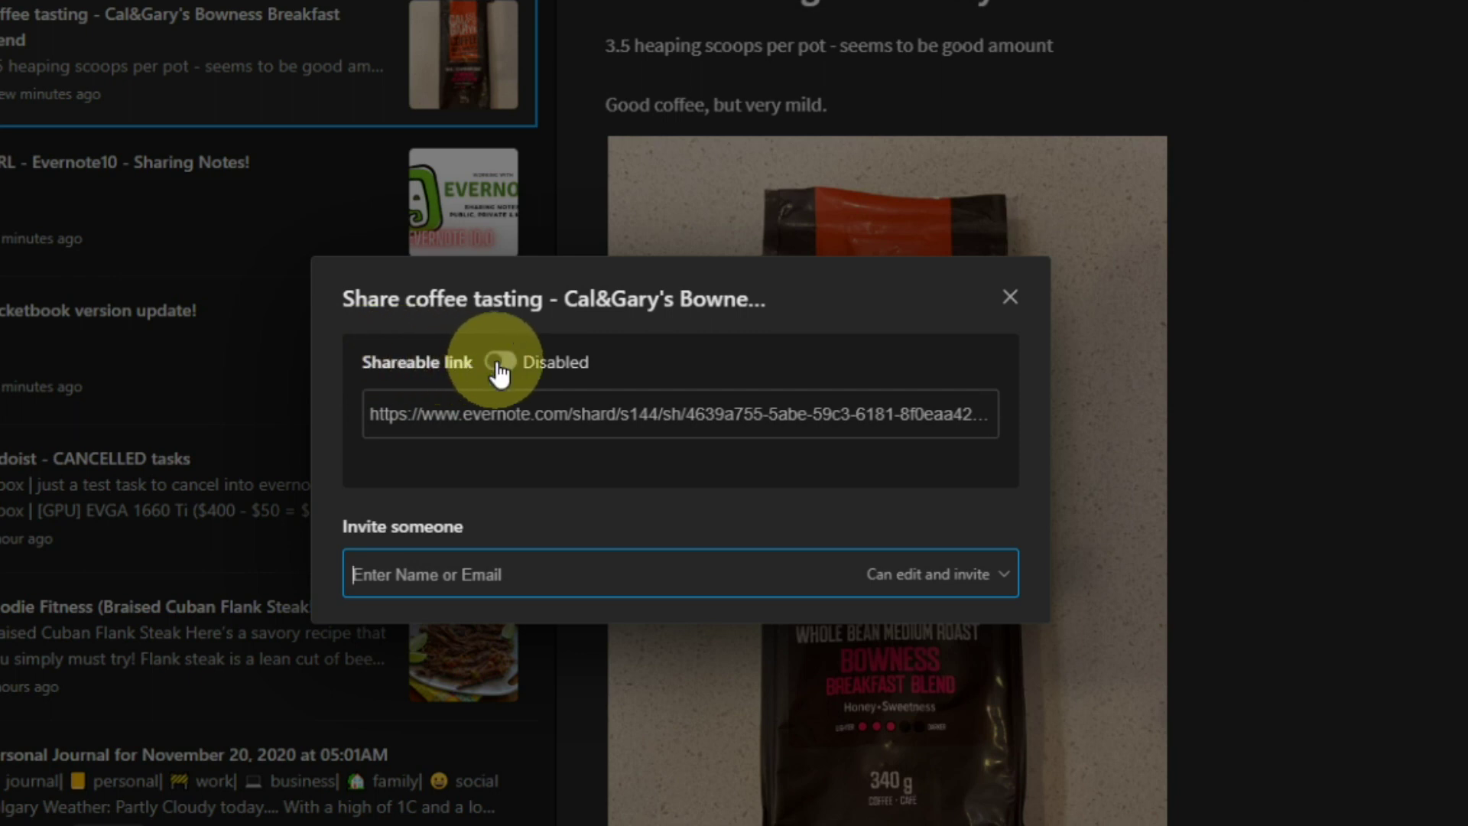
Step: Enable the coffee note's shareable link and copy it
{"action": "left_click", "coordinate": [499, 362]}
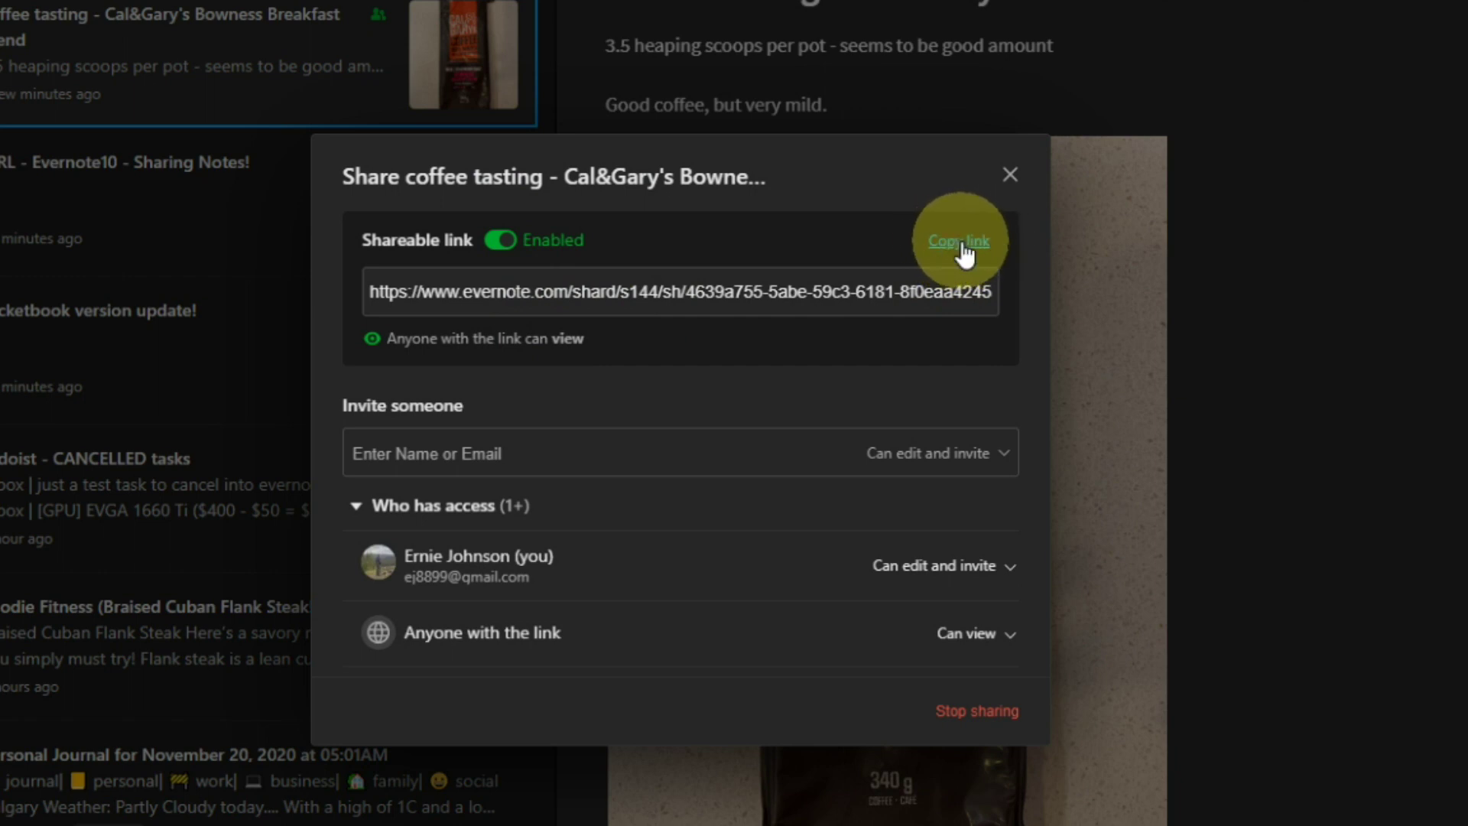
{"action": "left_click", "coordinate": [962, 245]}
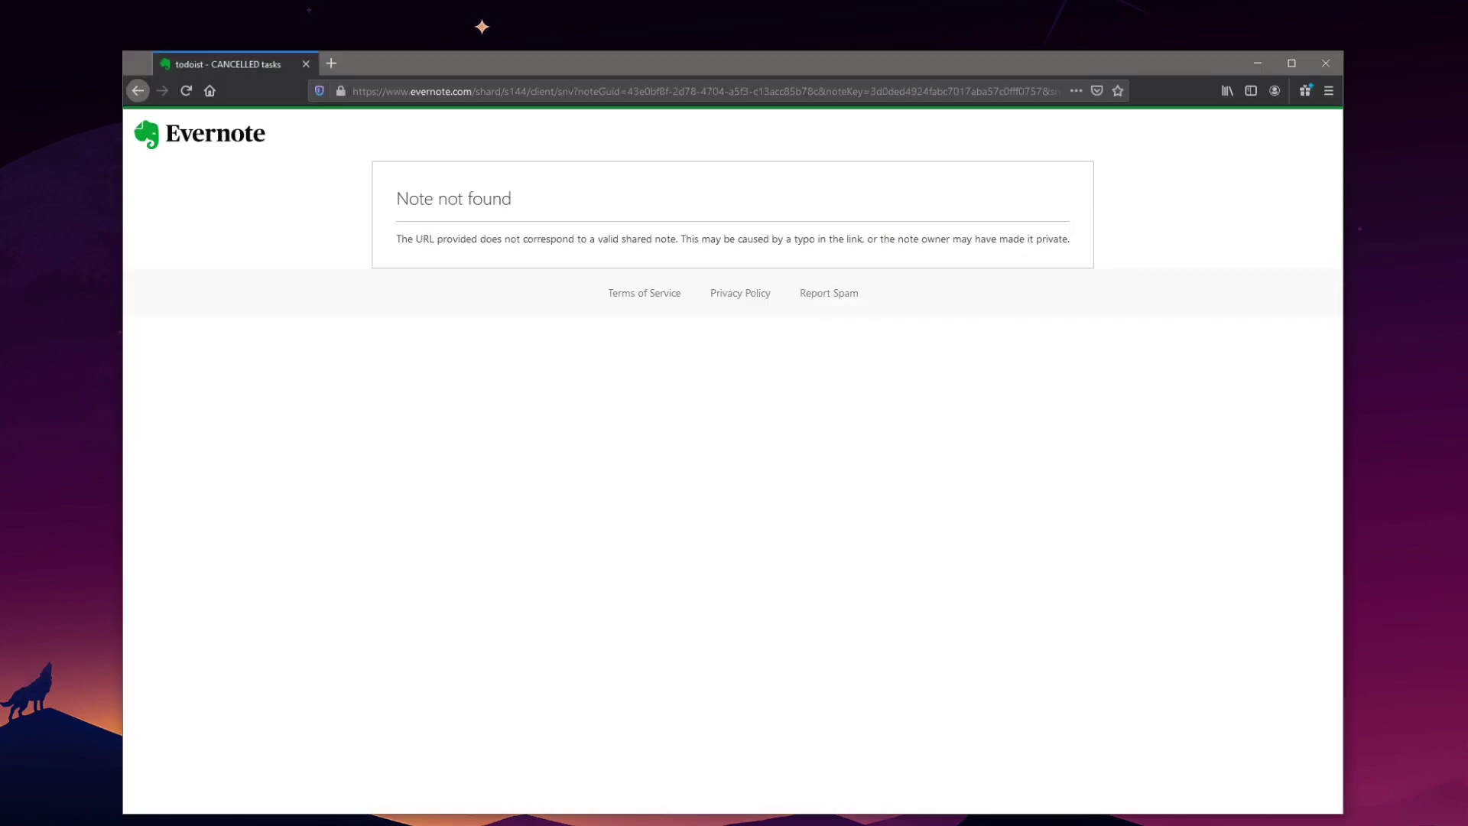
Step: Replace the Todoist tab with a new Firefox tab loading the copied link via Paste & Go
{"action": "left_click", "coordinate": [334, 67]}
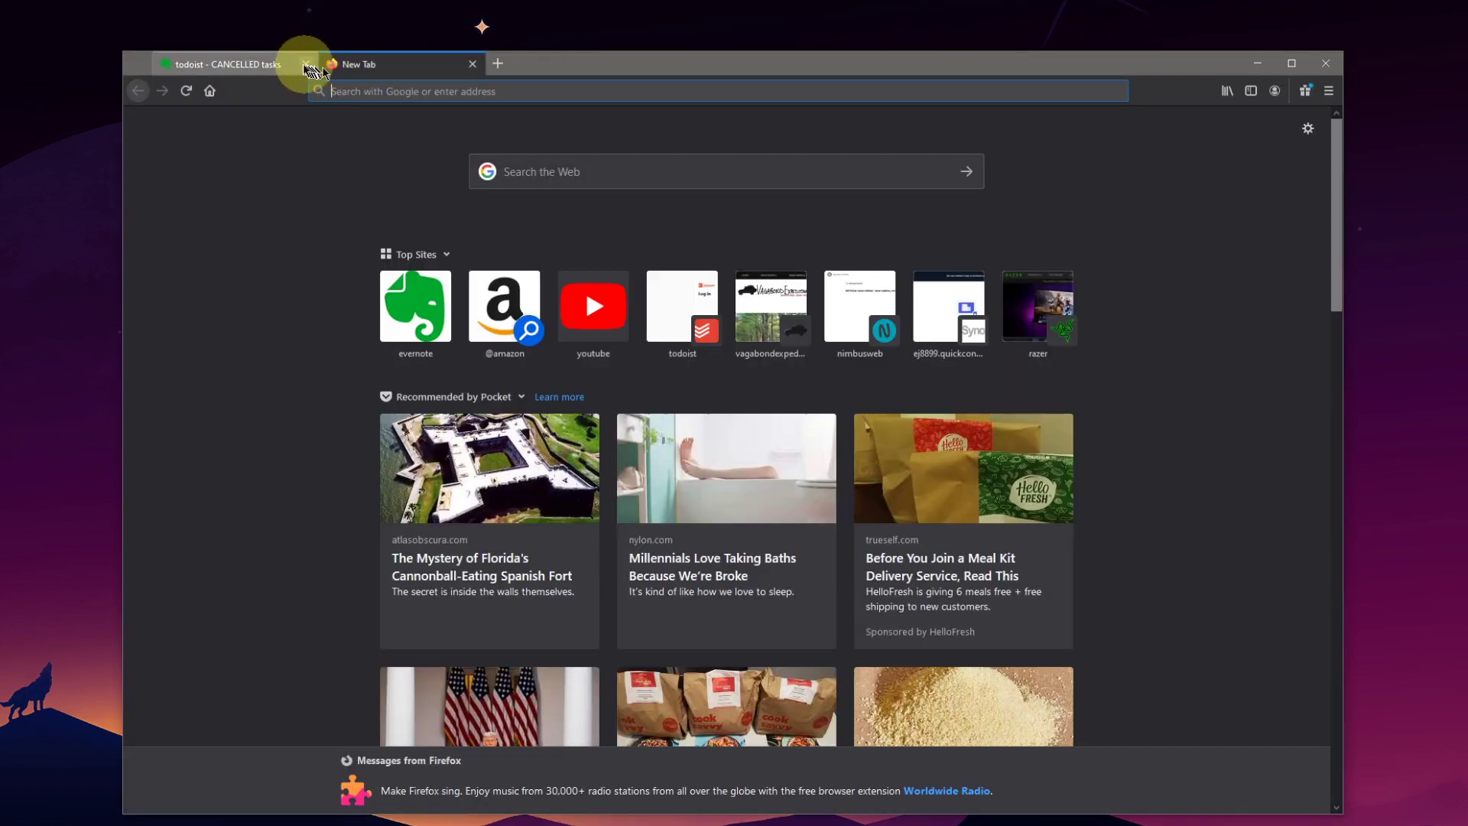
{"action": "left_click", "coordinate": [305, 64]}
{"action": "left_click", "coordinate": [353, 91]}
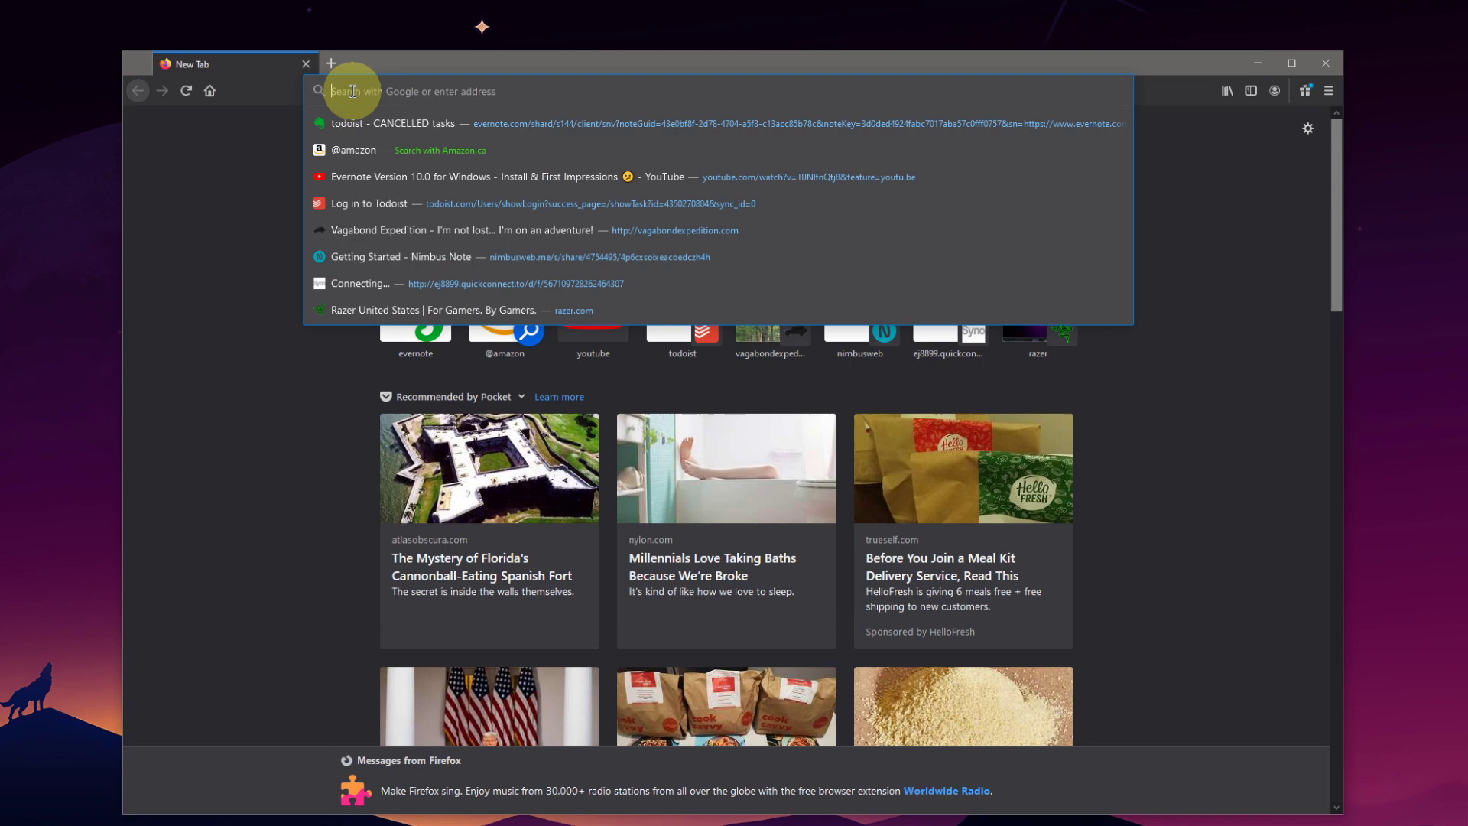
{"action": "right_click", "coordinate": [459, 91]}
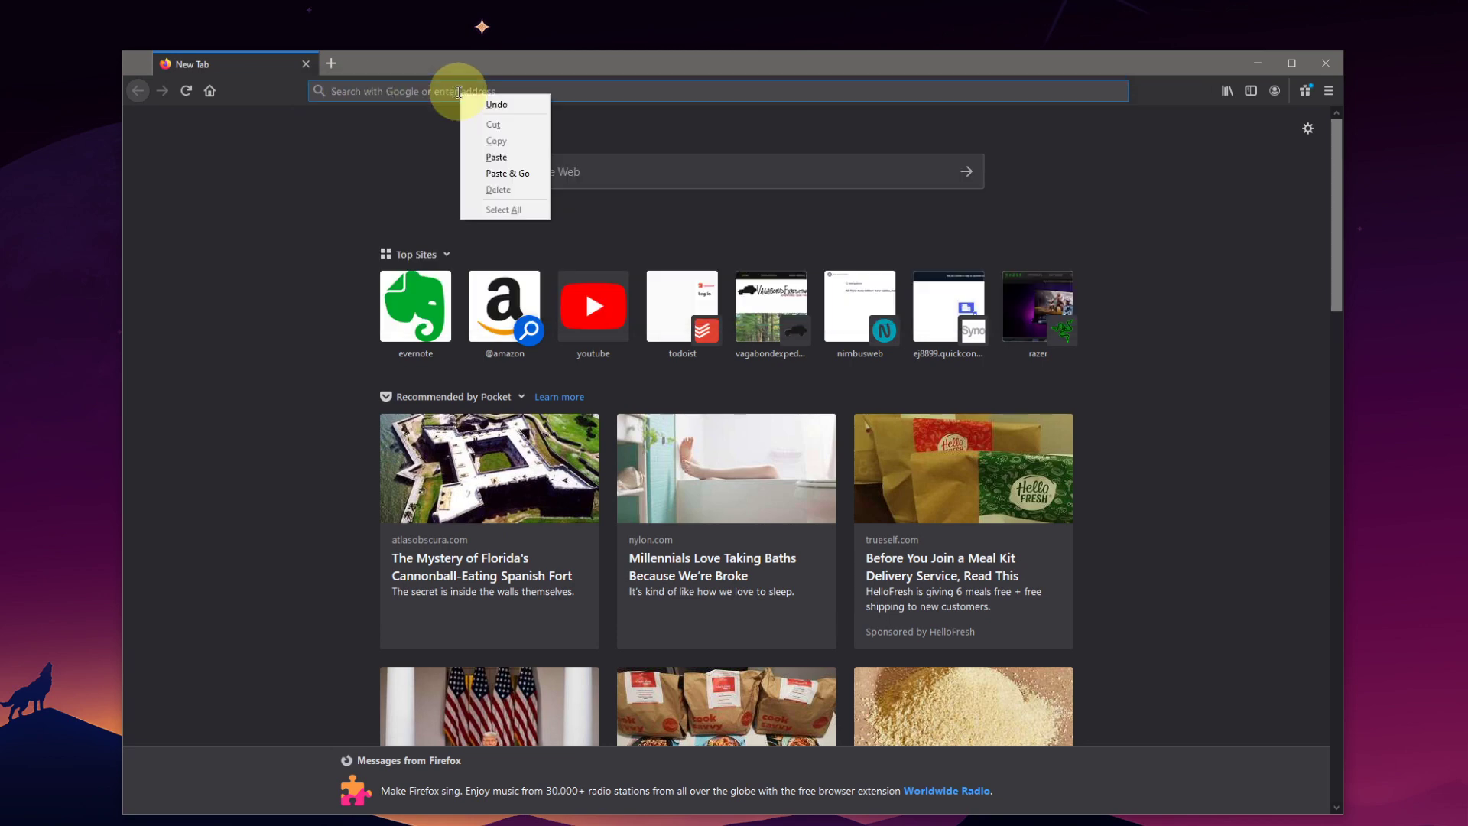
{"action": "left_click", "coordinate": [511, 170]}
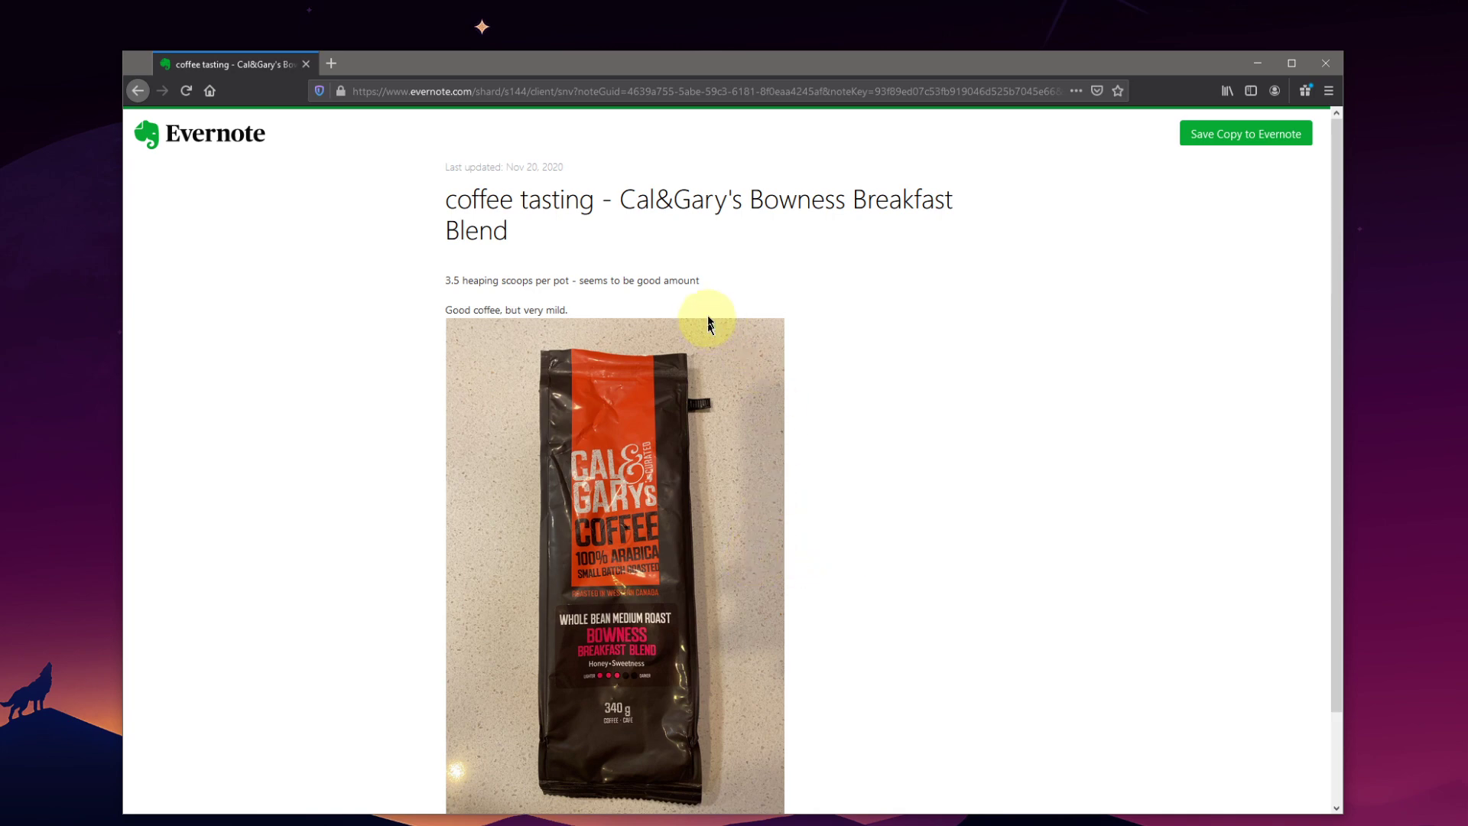
Step: Inspect the shared coffee tasting note page, selecting title text and scrolling through it
{"action": "left_click_drag", "start_coordinate": [468, 200], "coordinate": [550, 288]}
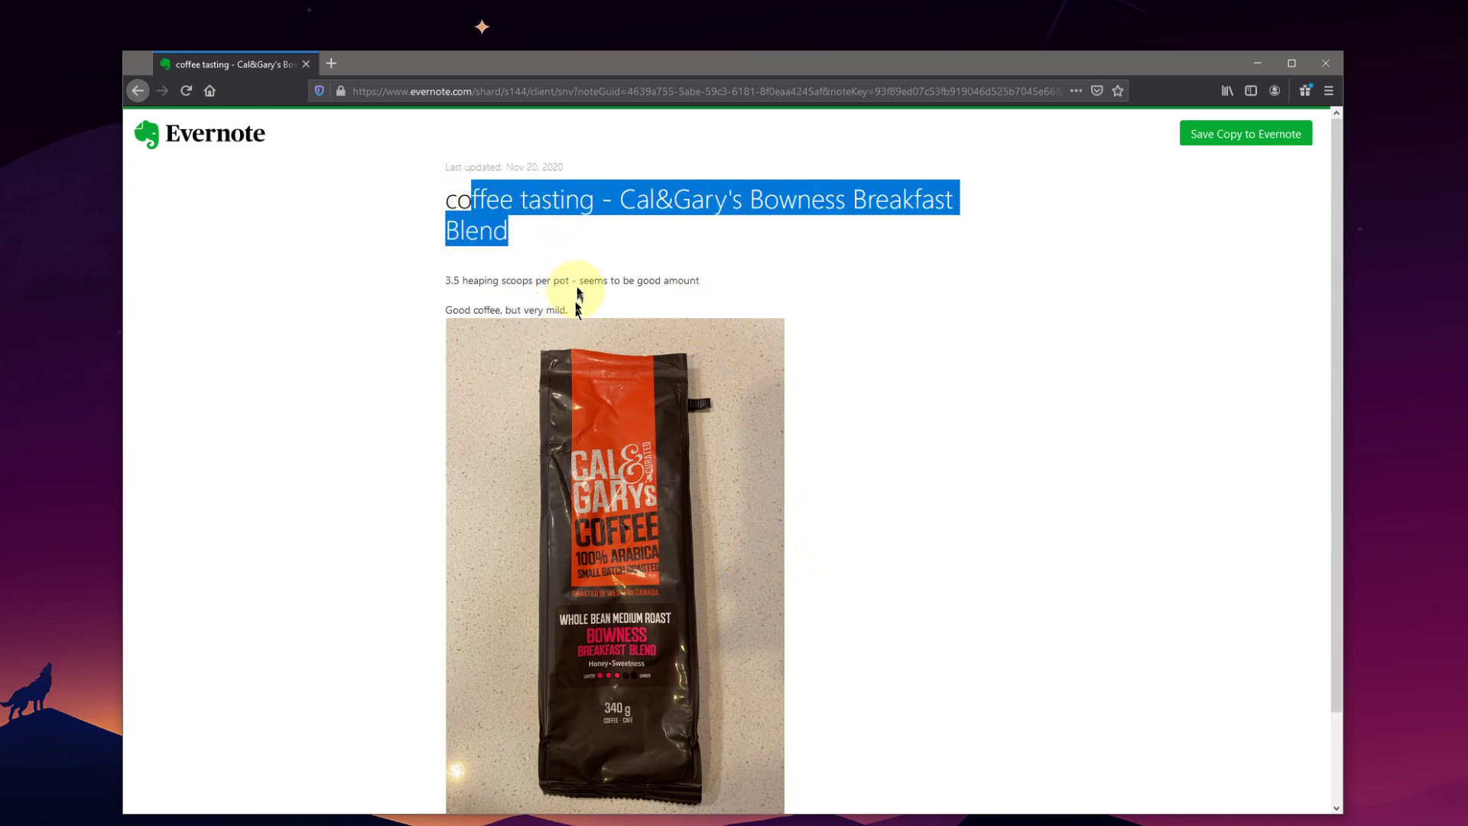
{"action": "double_click", "coordinate": [575, 280]}
{"action": "triple_click", "coordinate": [589, 202]}
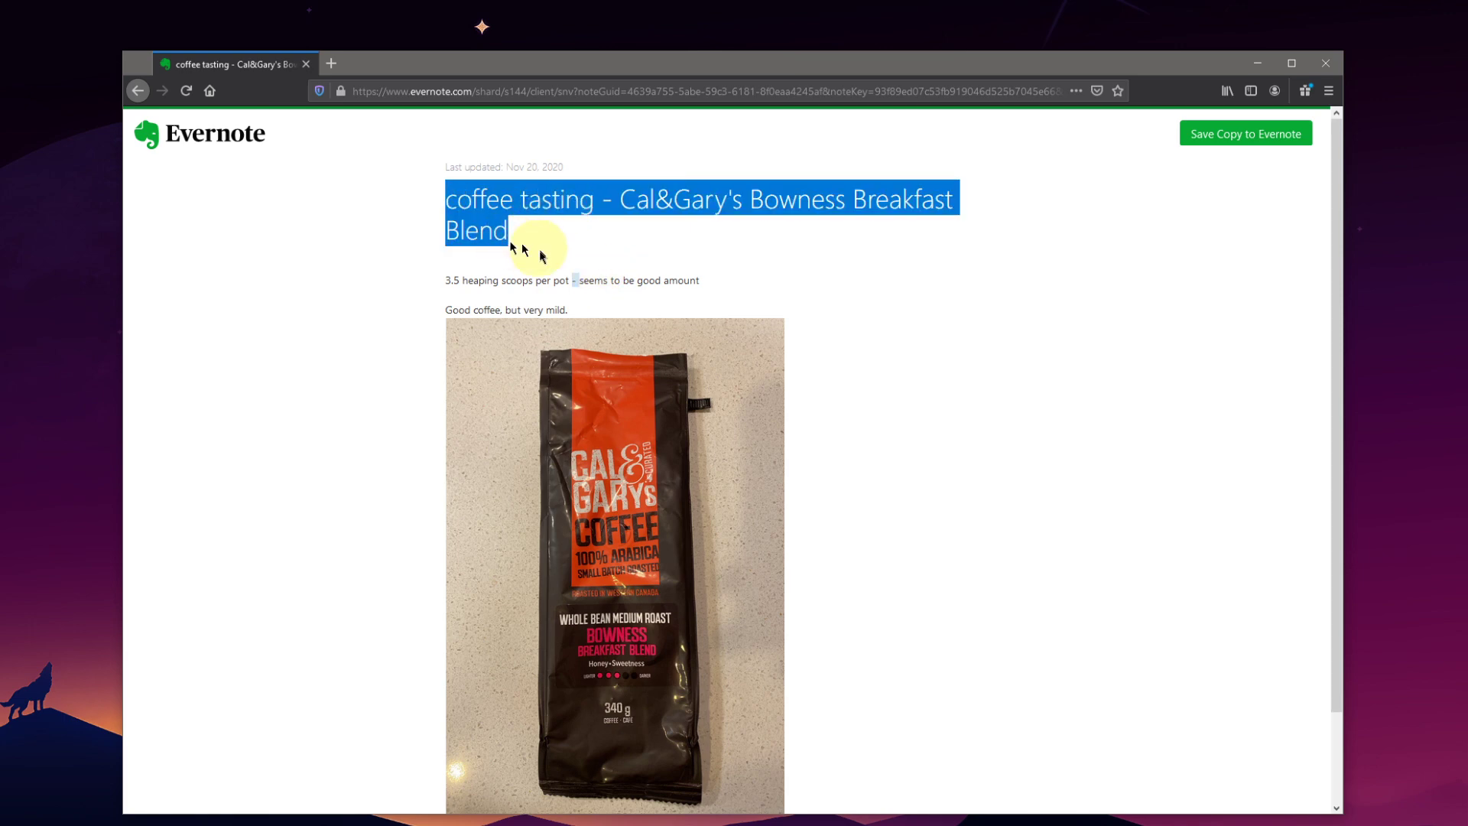
{"action": "scroll", "coordinate": [795, 528], "scroll_direction": "down", "scroll_amount": 2}
{"action": "scroll", "coordinate": [689, 429], "scroll_direction": "up", "scroll_amount": 2}
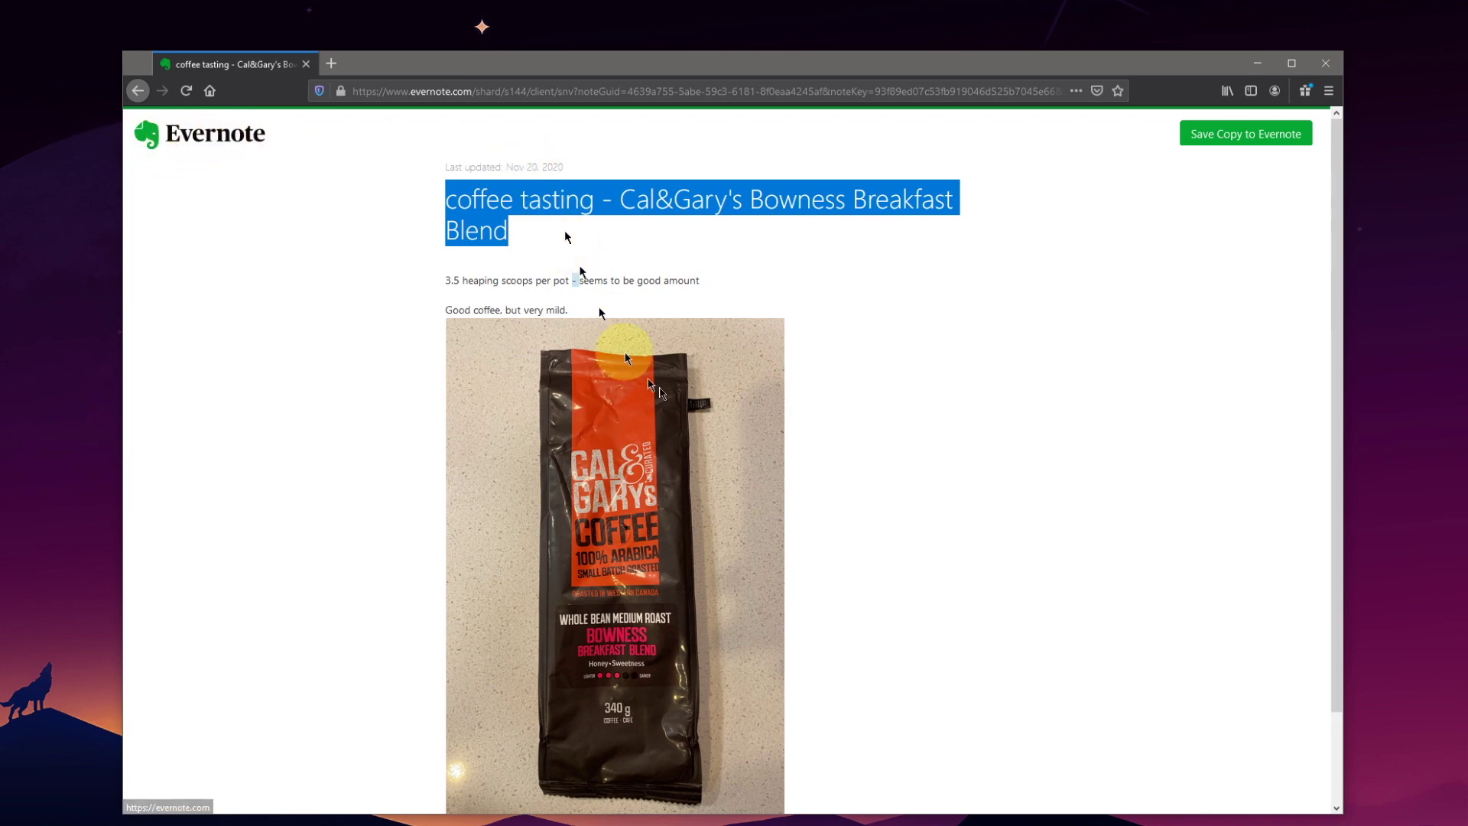
{"action": "scroll", "coordinate": [627, 367], "scroll_direction": "down", "scroll_amount": 2}
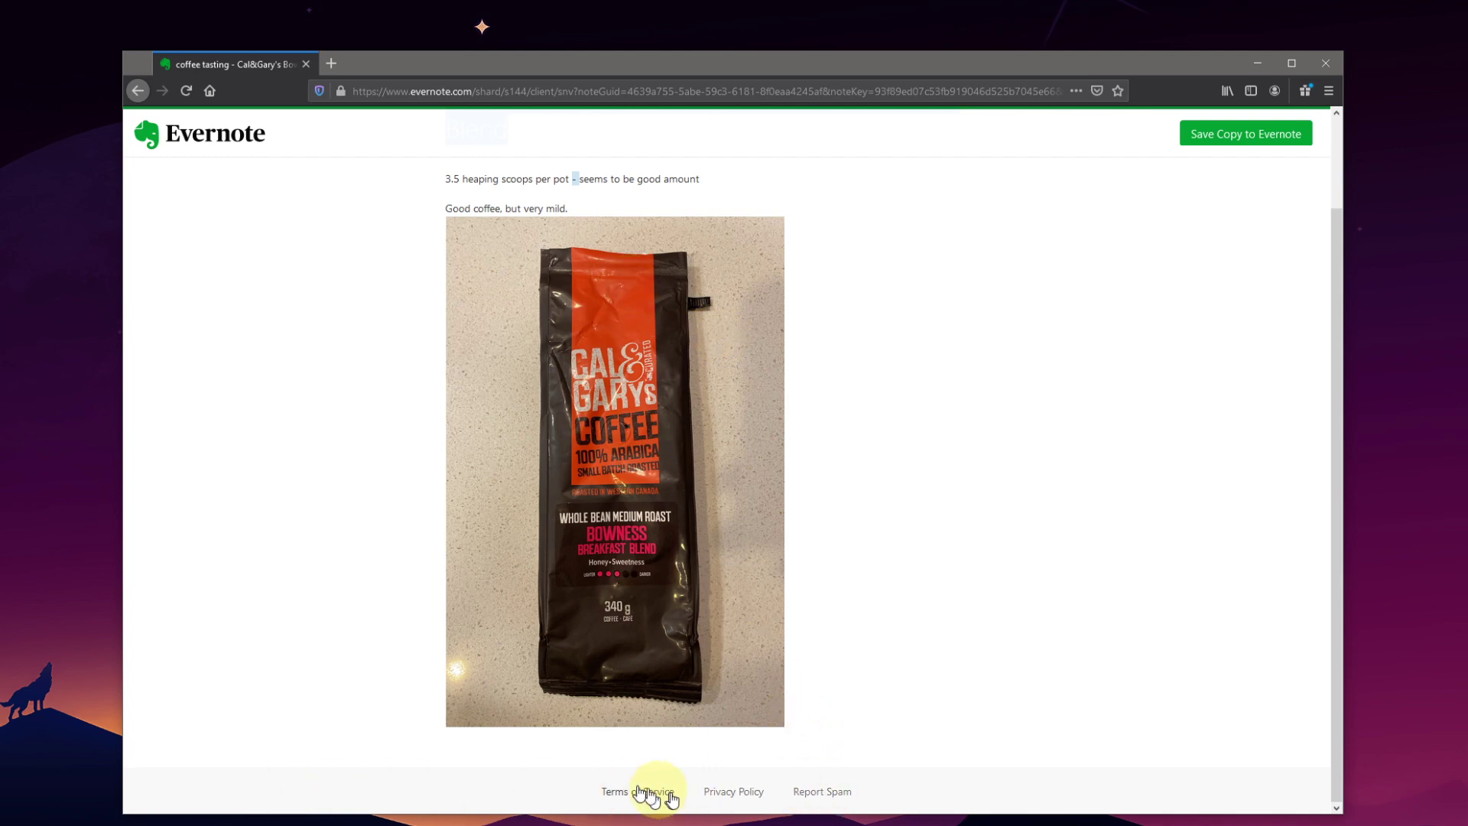
{"action": "scroll", "coordinate": [469, 498], "scroll_direction": "up", "scroll_amount": 2}
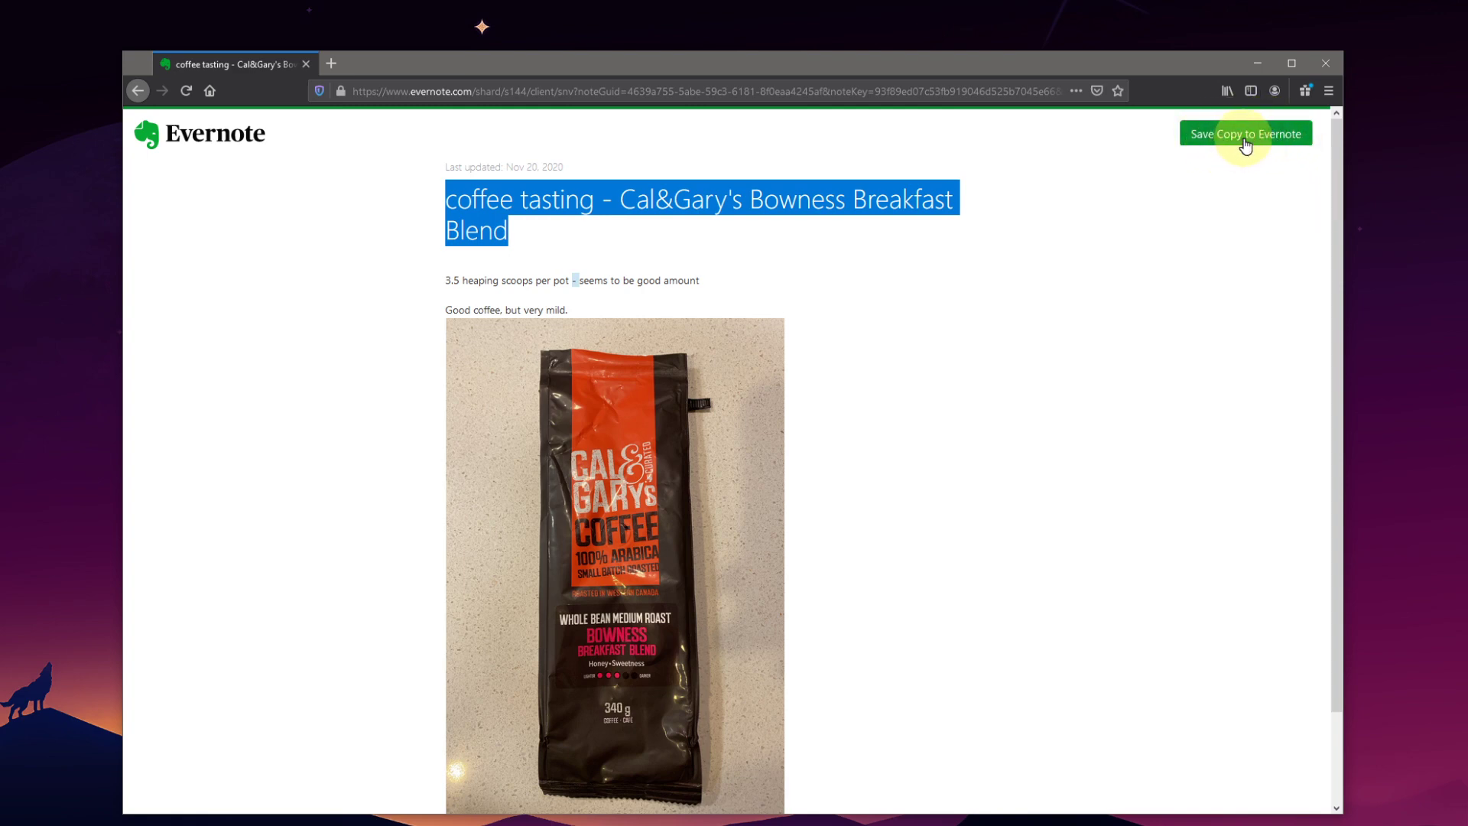
{"action": "scroll", "coordinate": [945, 368], "scroll_direction": "down", "scroll_amount": 3}
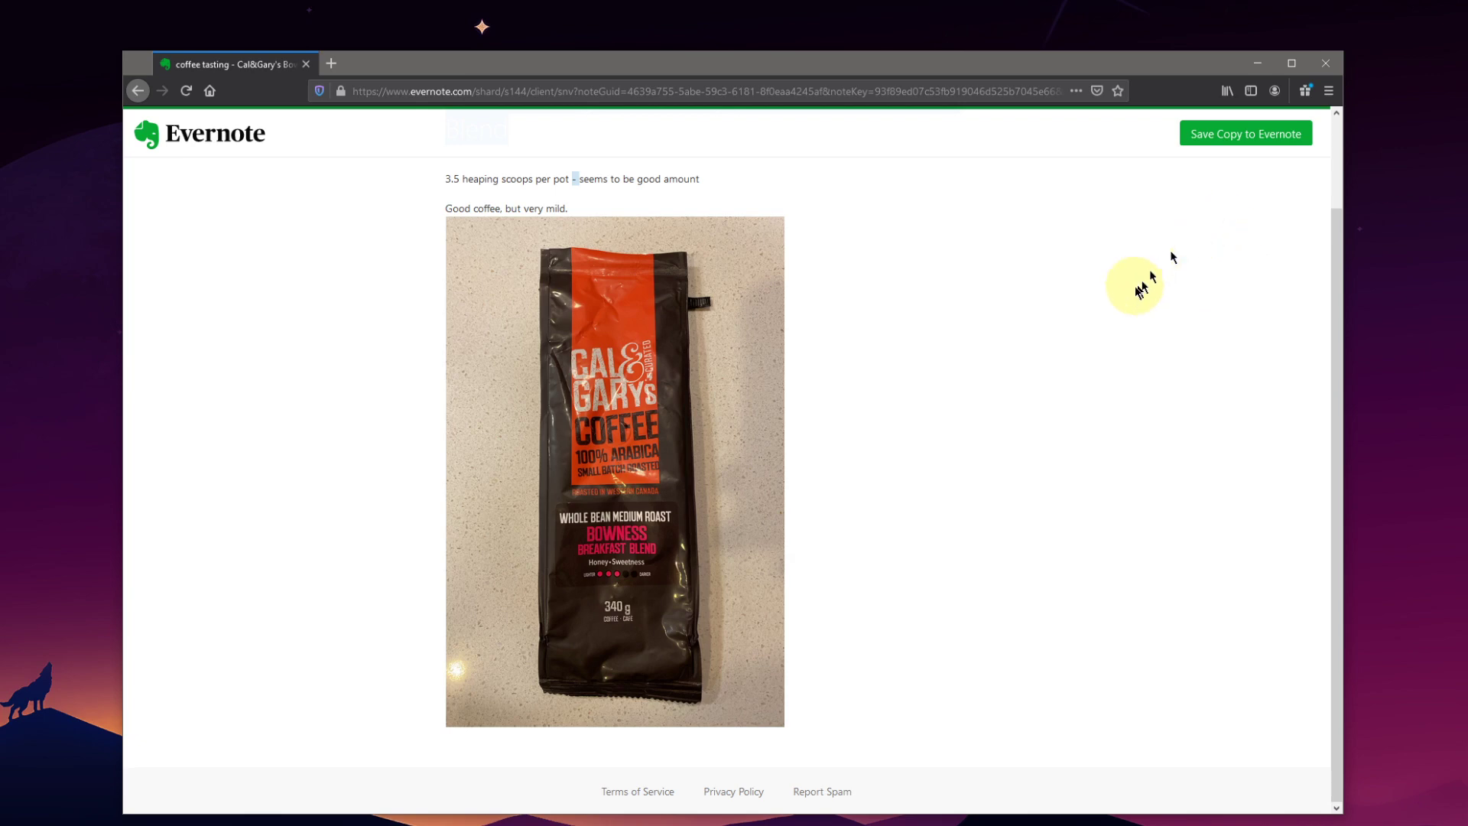
{"action": "scroll", "coordinate": [1132, 288], "scroll_direction": "up", "scroll_amount": 2}
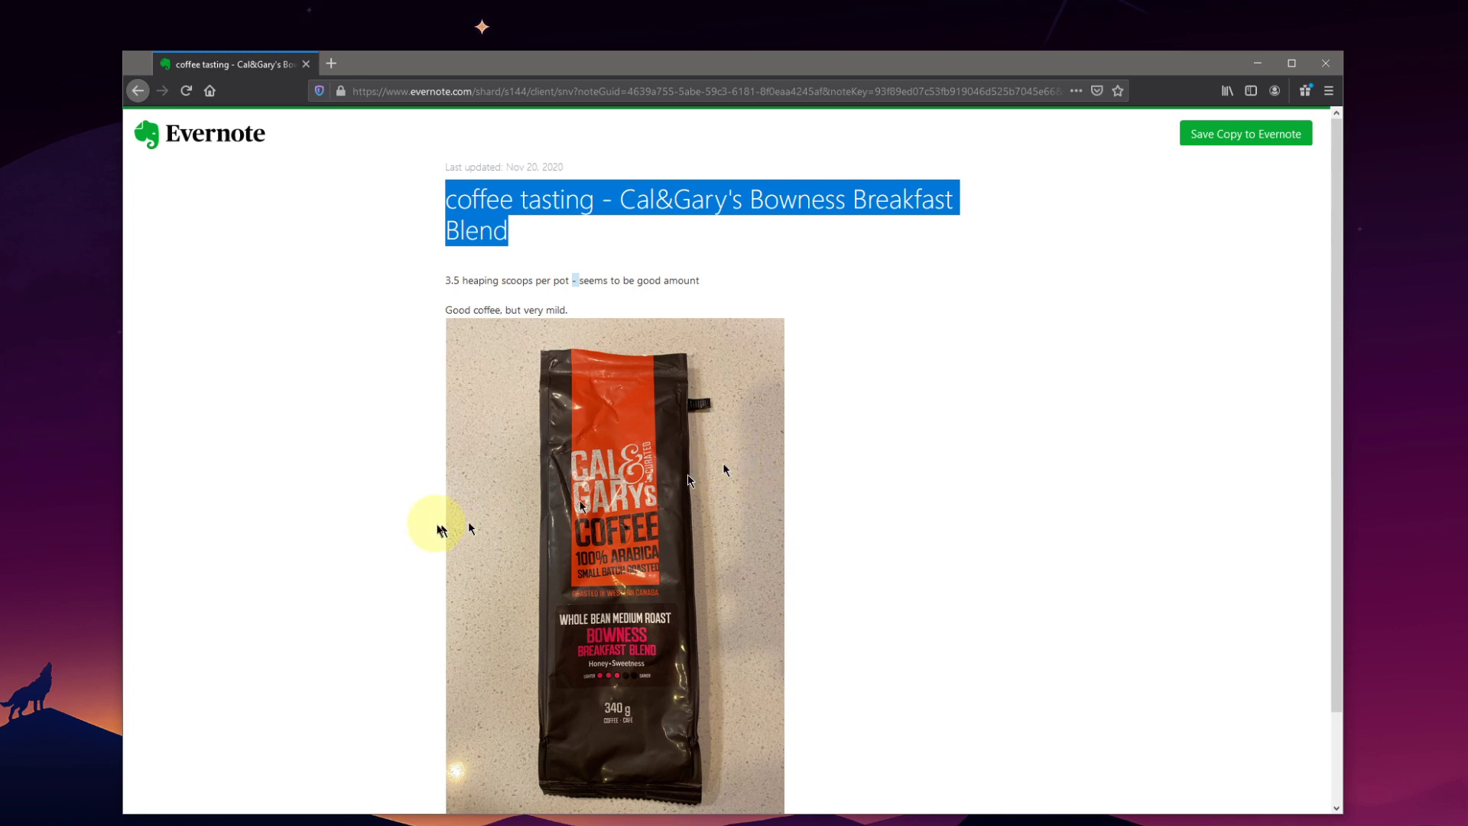
{"action": "left_click", "coordinate": [745, 231]}
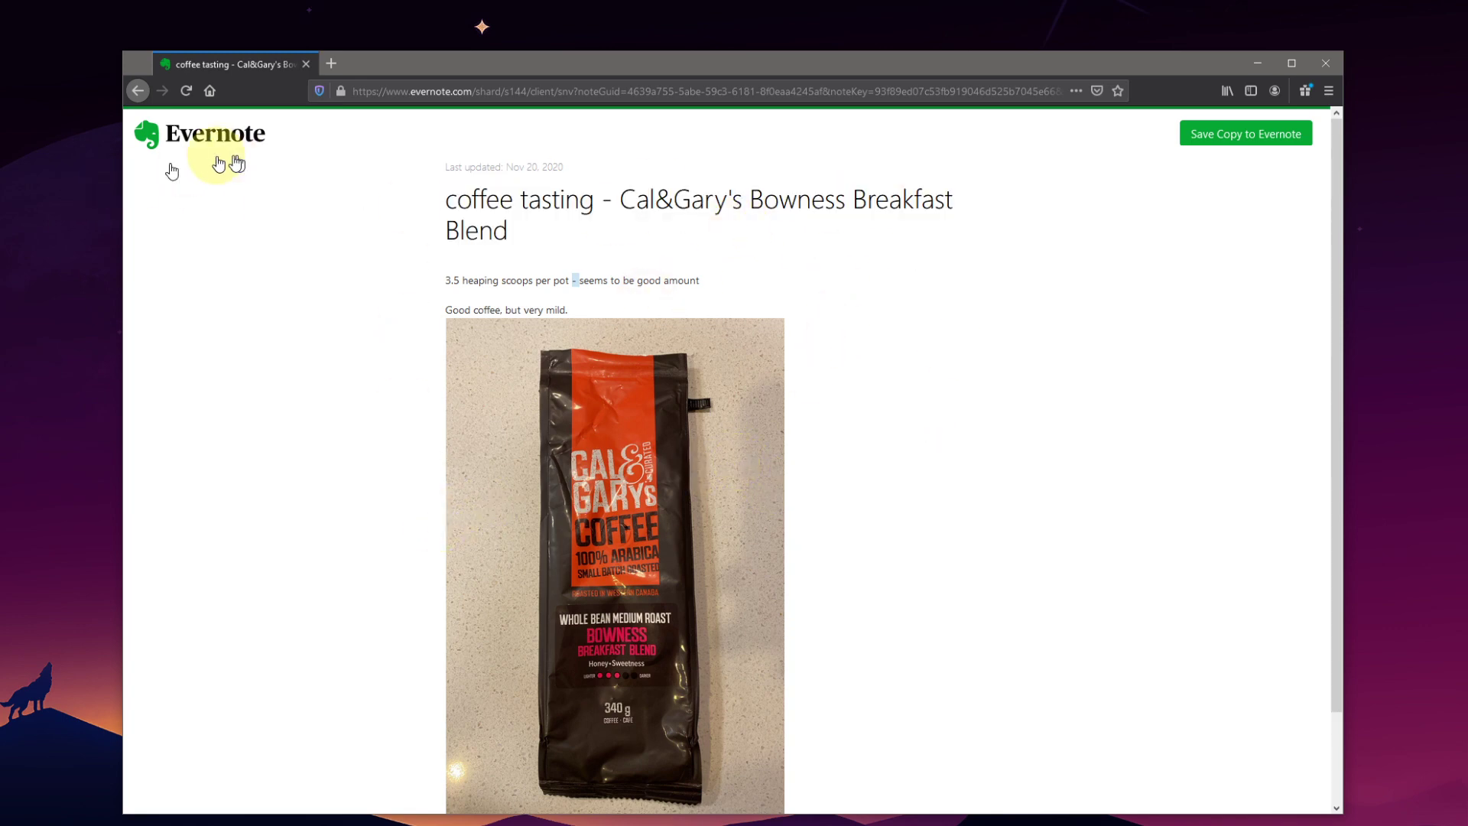
Step: Minimize Firefox and reopen the coffee note's share dialog in Evernote
{"action": "left_click", "coordinate": [332, 65]}
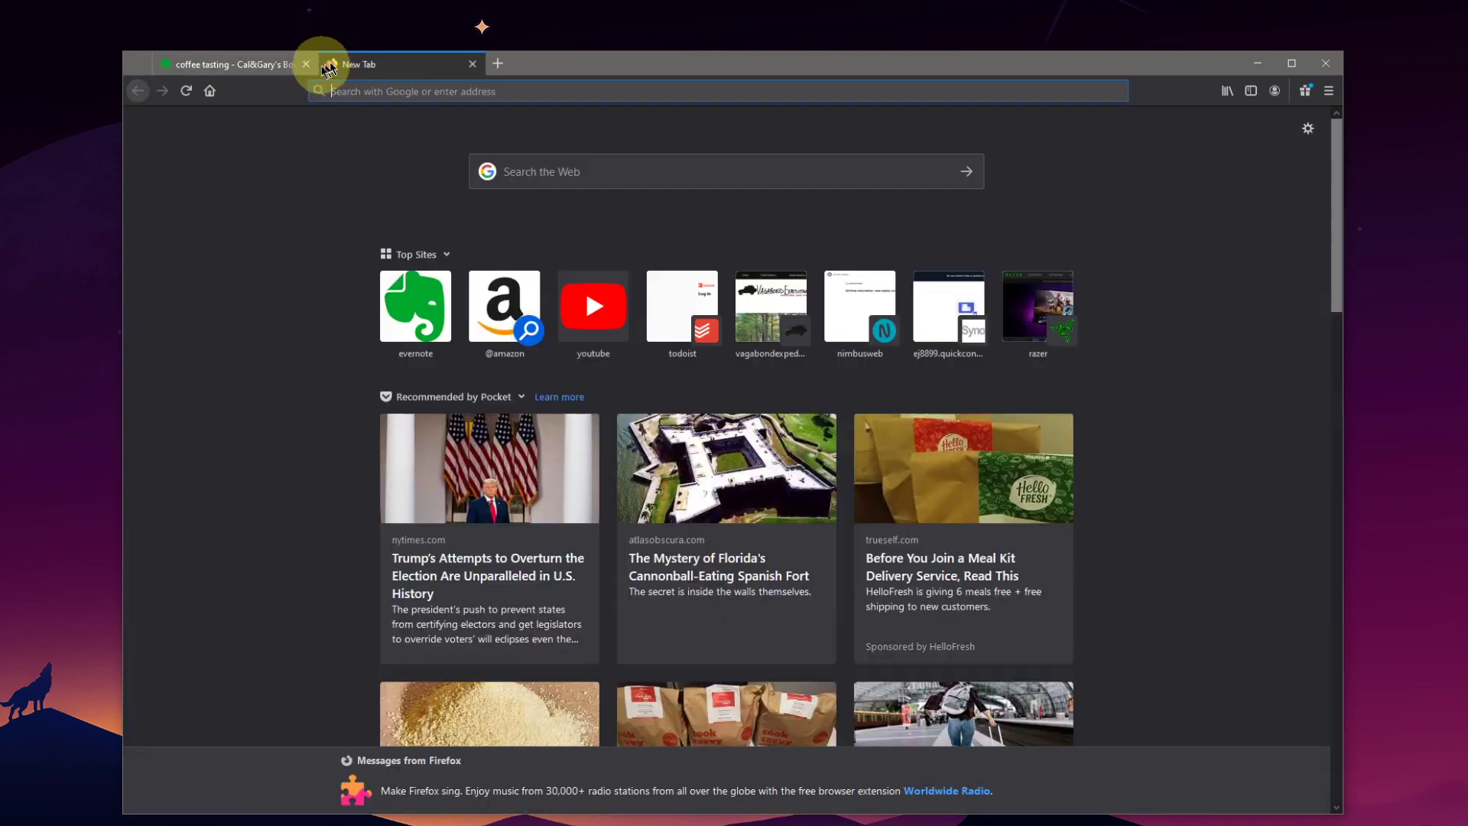
{"action": "left_click", "coordinate": [1255, 65]}
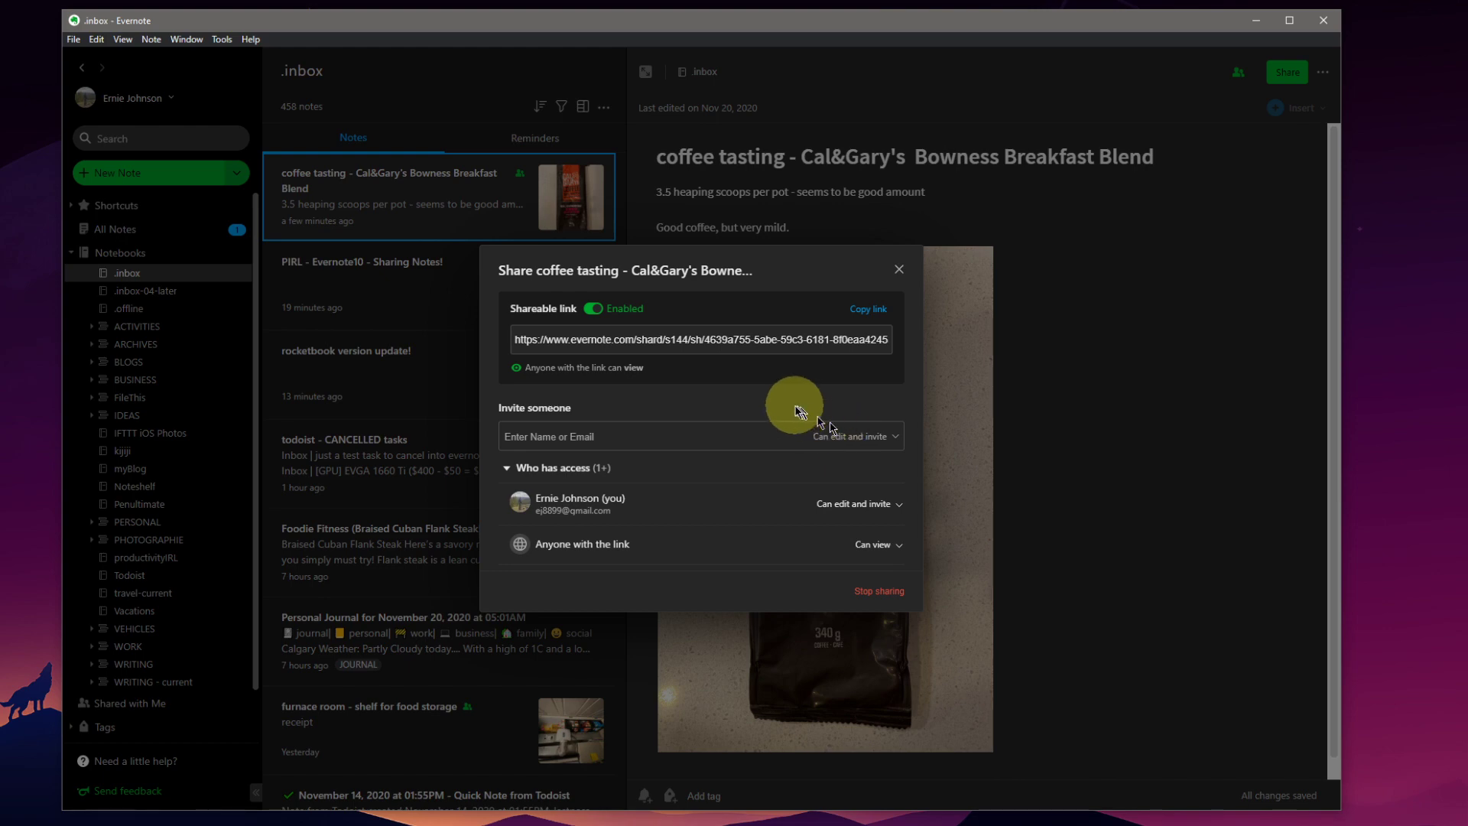
{"action": "left_click", "coordinate": [898, 272]}
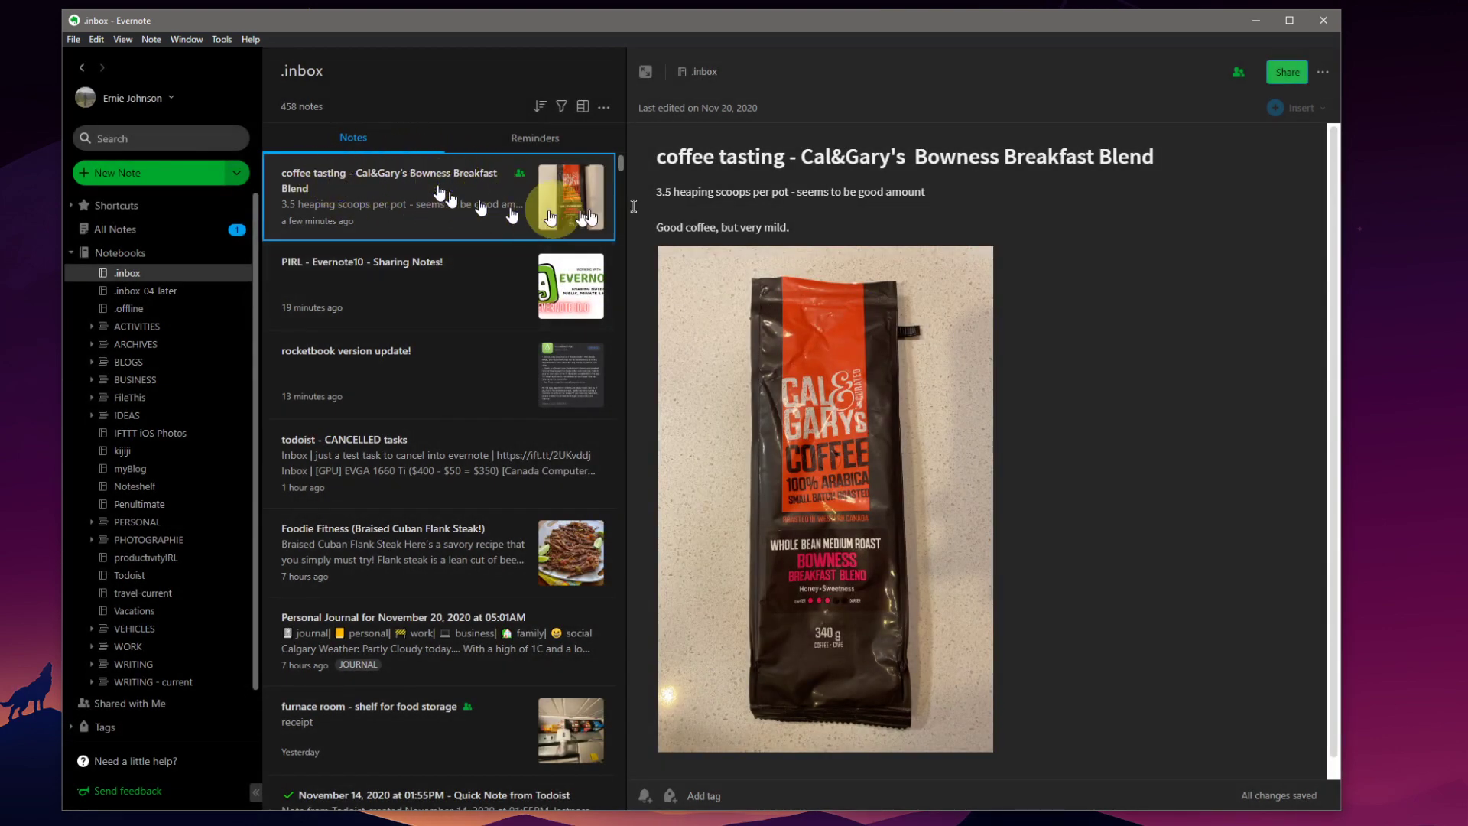
{"action": "left_click", "coordinate": [1289, 74]}
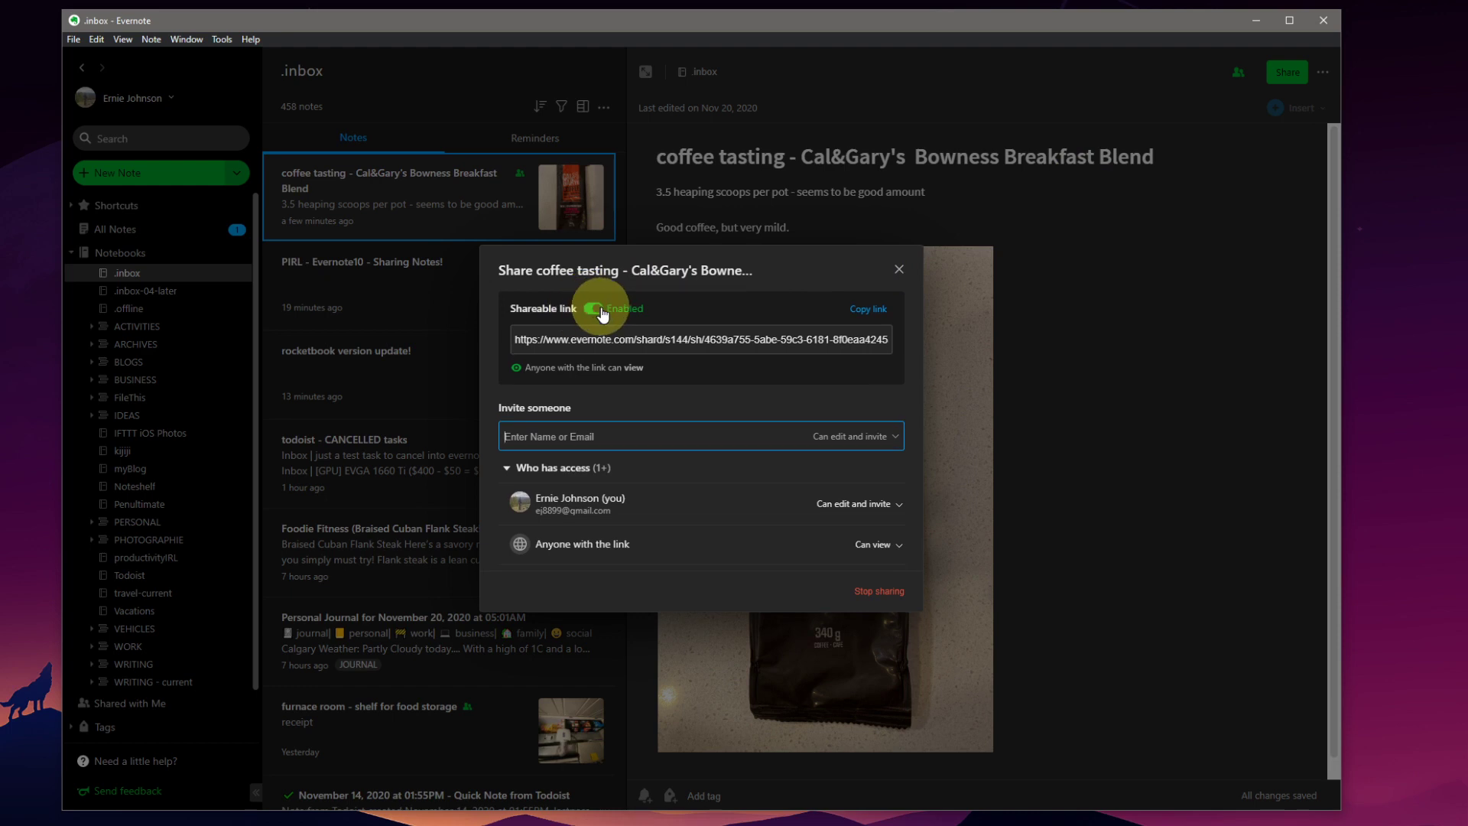
Step: Copy the link, check the Can view access options unchanged, then disable the shareable link
{"action": "left_click", "coordinate": [869, 310]}
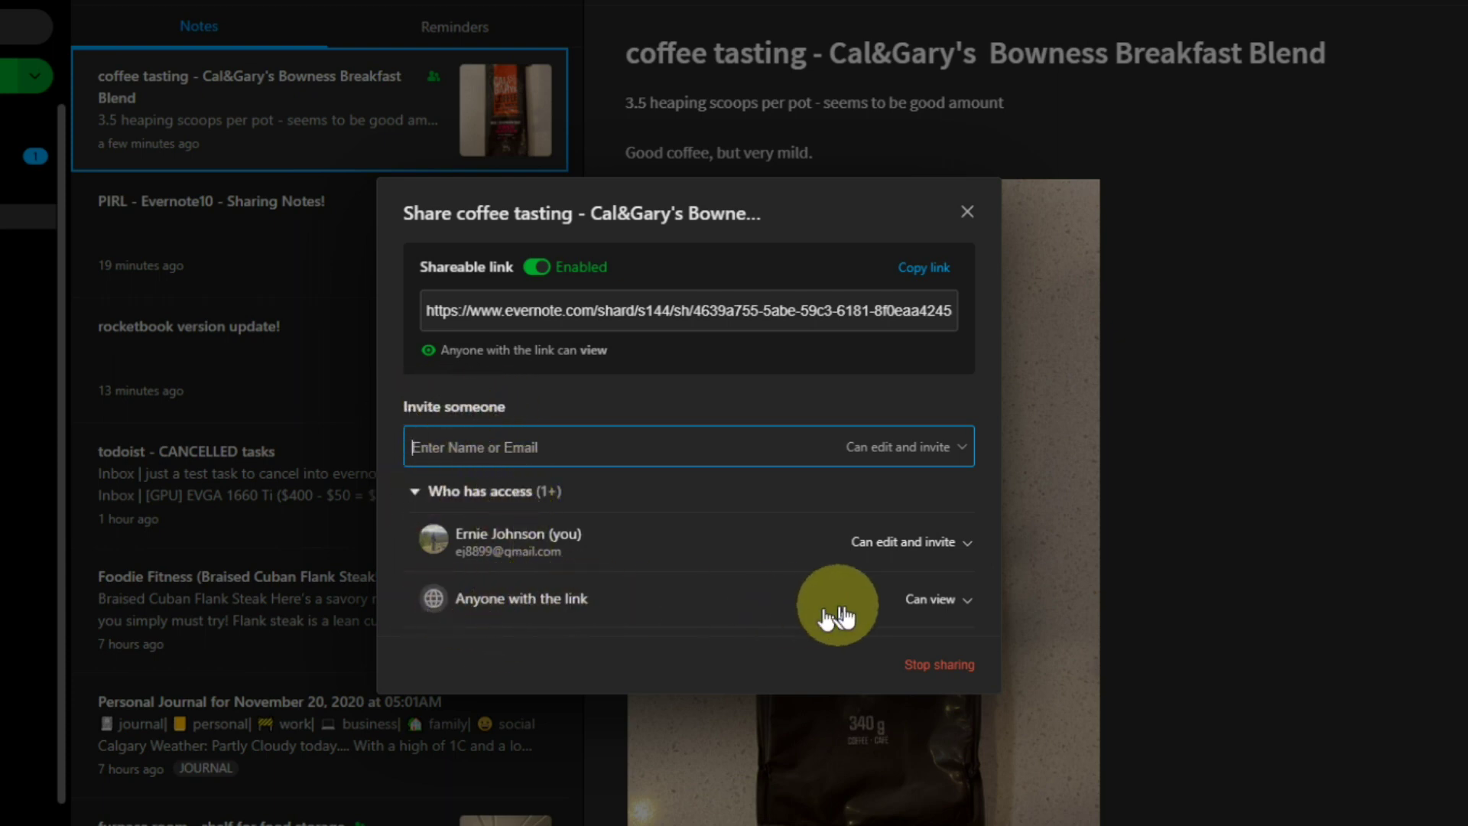
{"action": "left_click", "coordinate": [966, 601]}
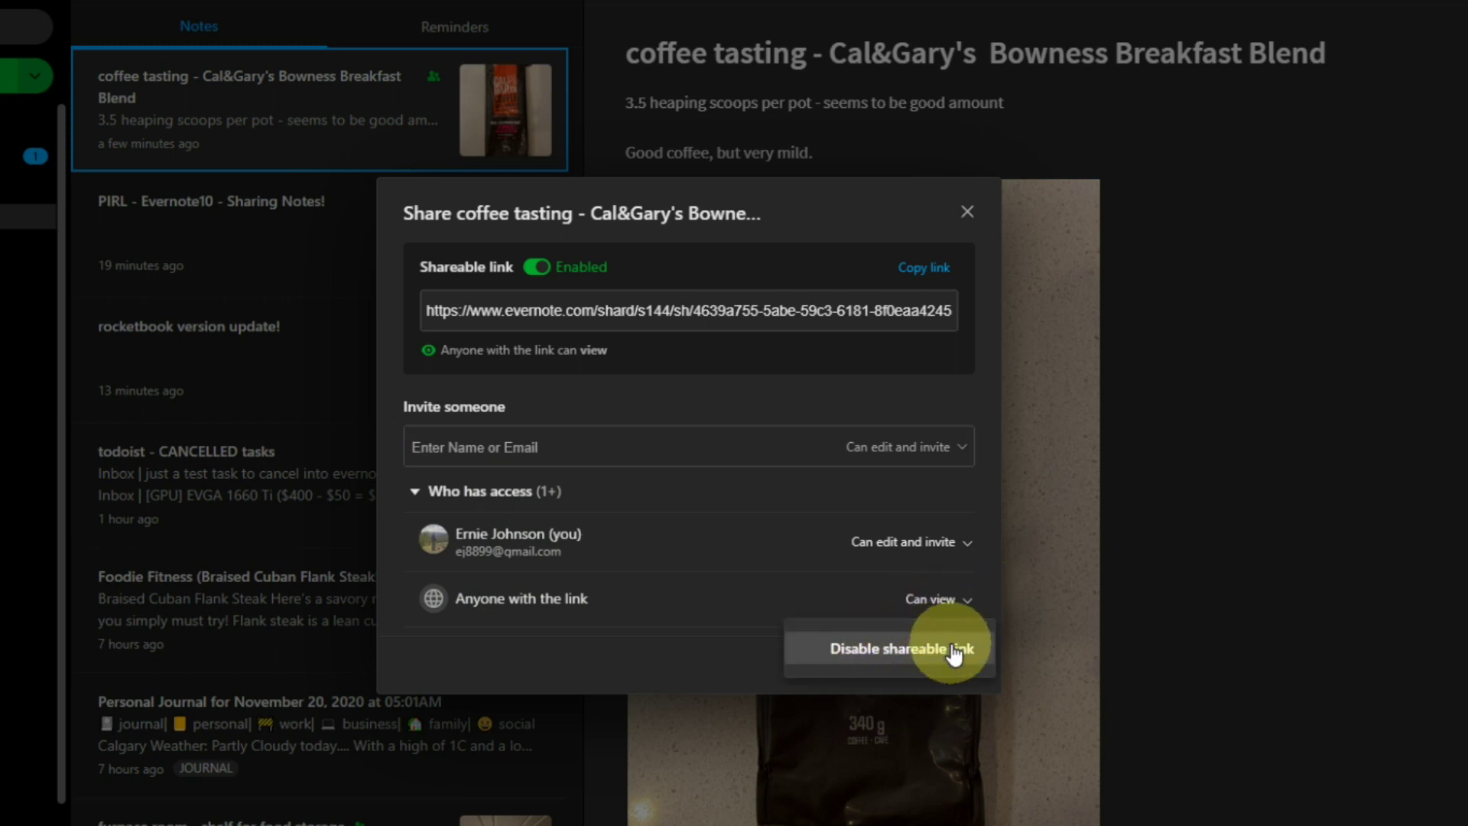
{"action": "left_click", "coordinate": [672, 646]}
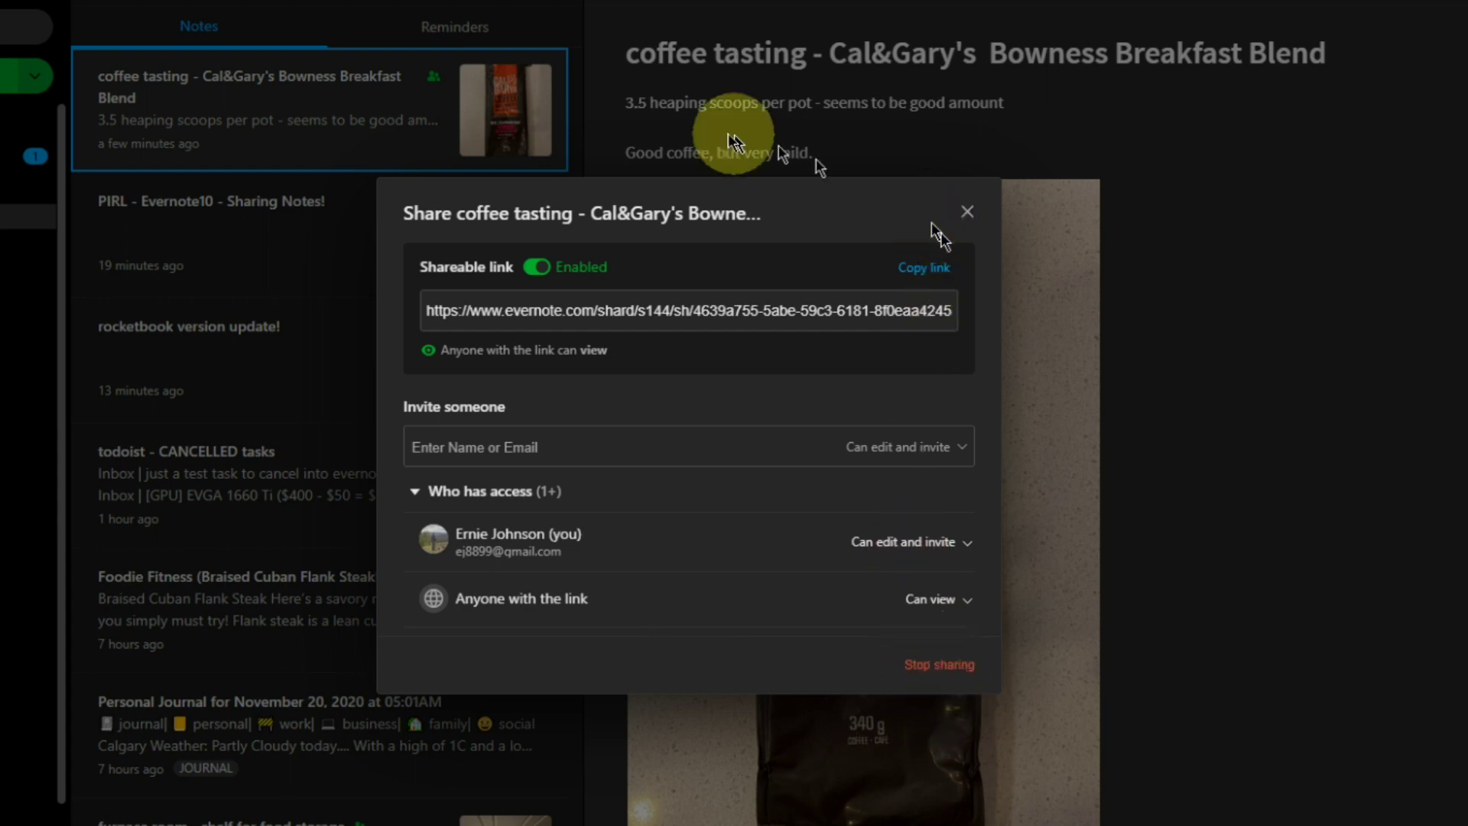
{"action": "left_click", "coordinate": [537, 272]}
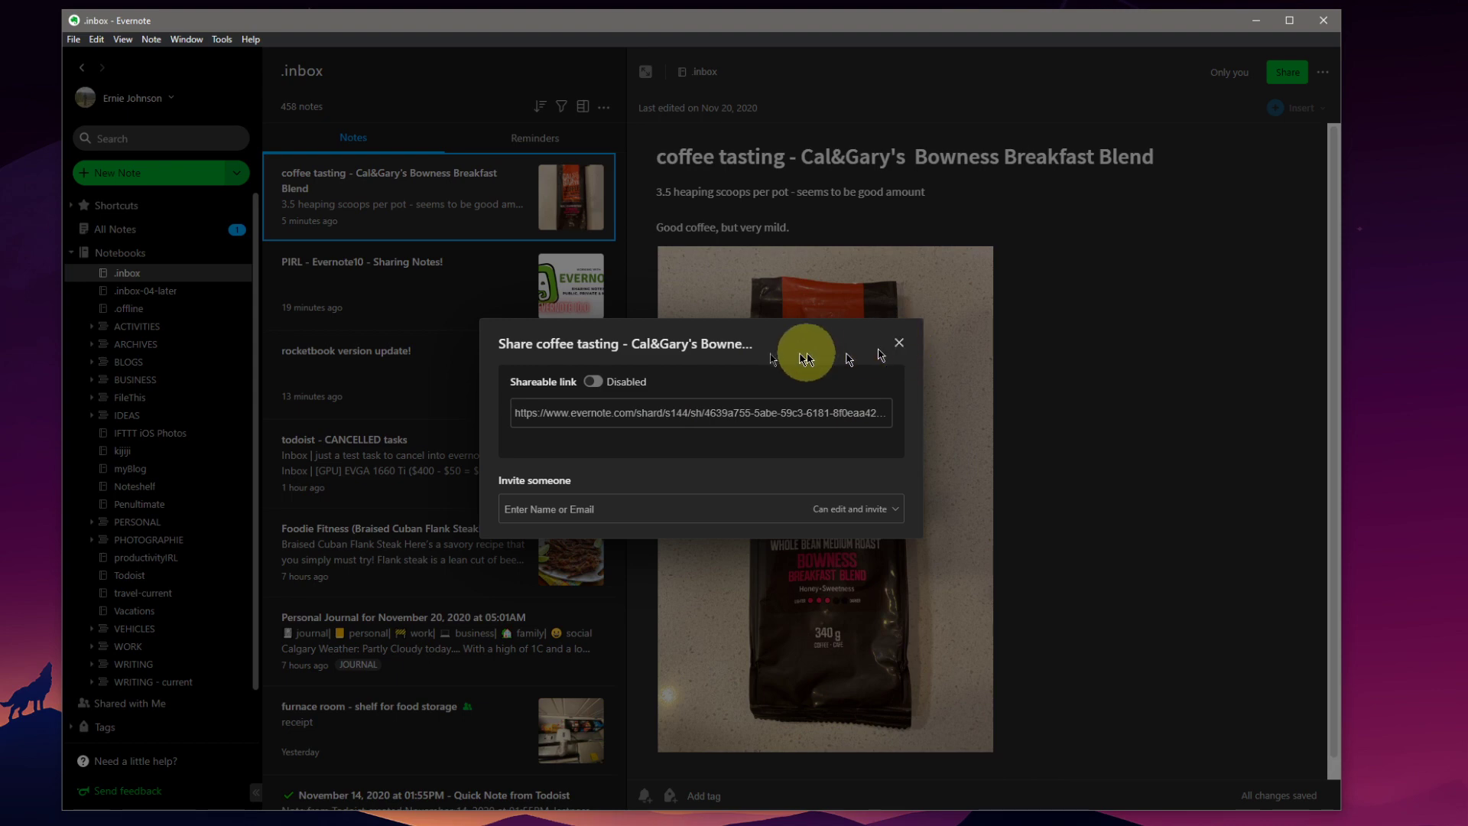
Step: Re-enable the coffee note's shareable link and reopen sharing from the note header's shared-link icon
{"action": "left_click", "coordinate": [593, 381]}
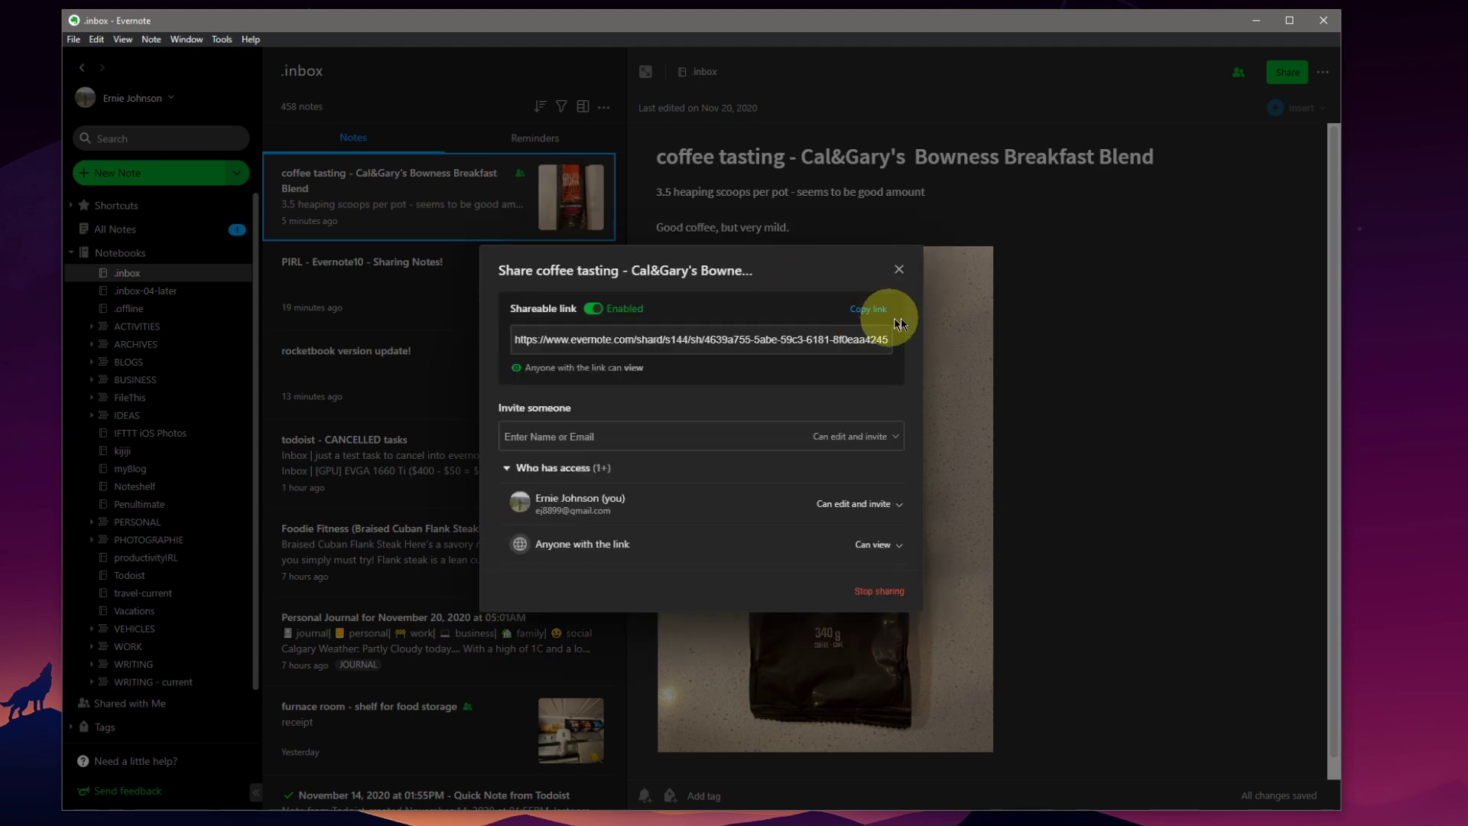
{"action": "left_click", "coordinate": [900, 270]}
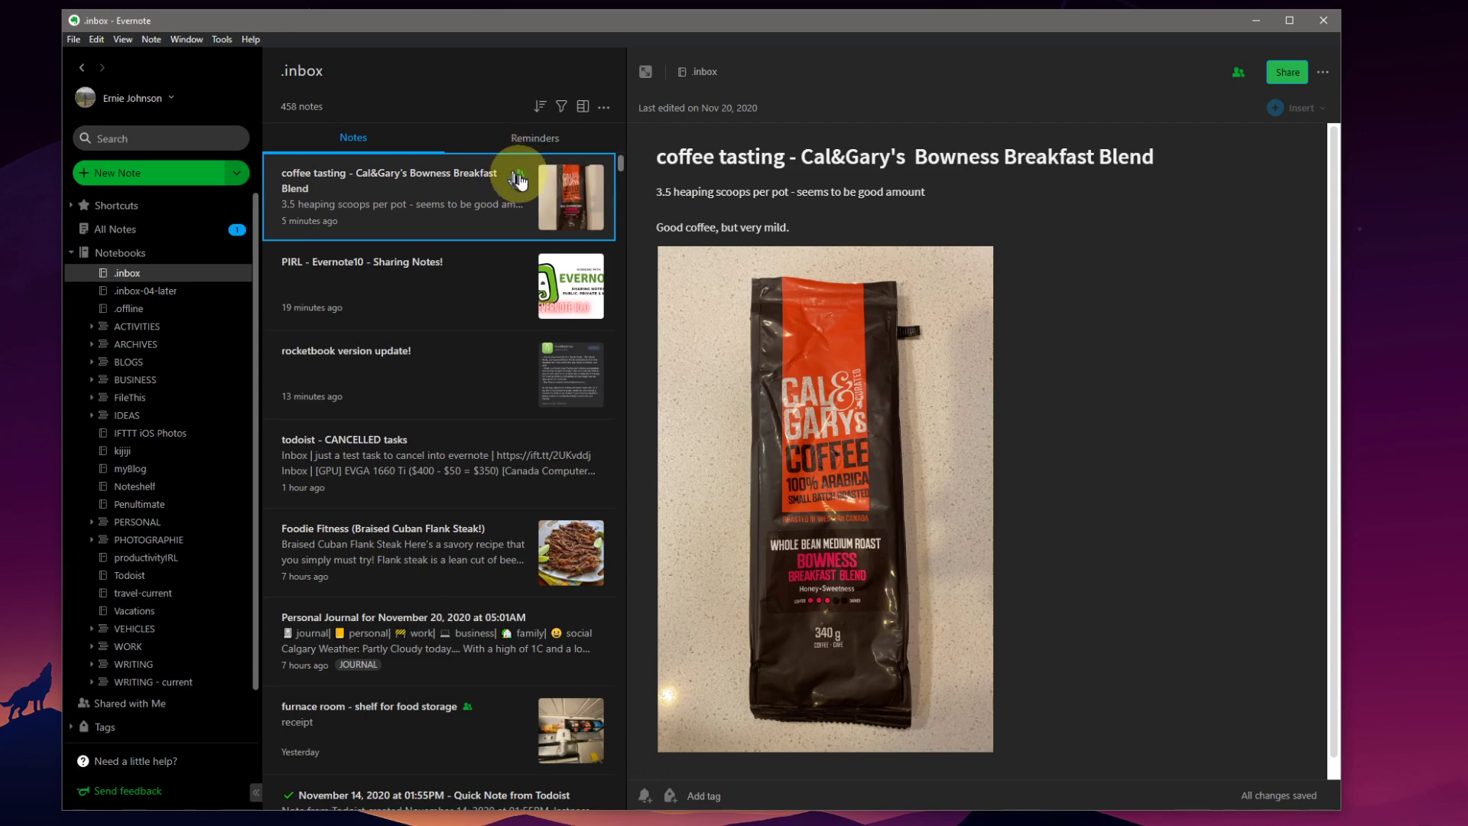
{"action": "mouse_move", "coordinate": [525, 177]}
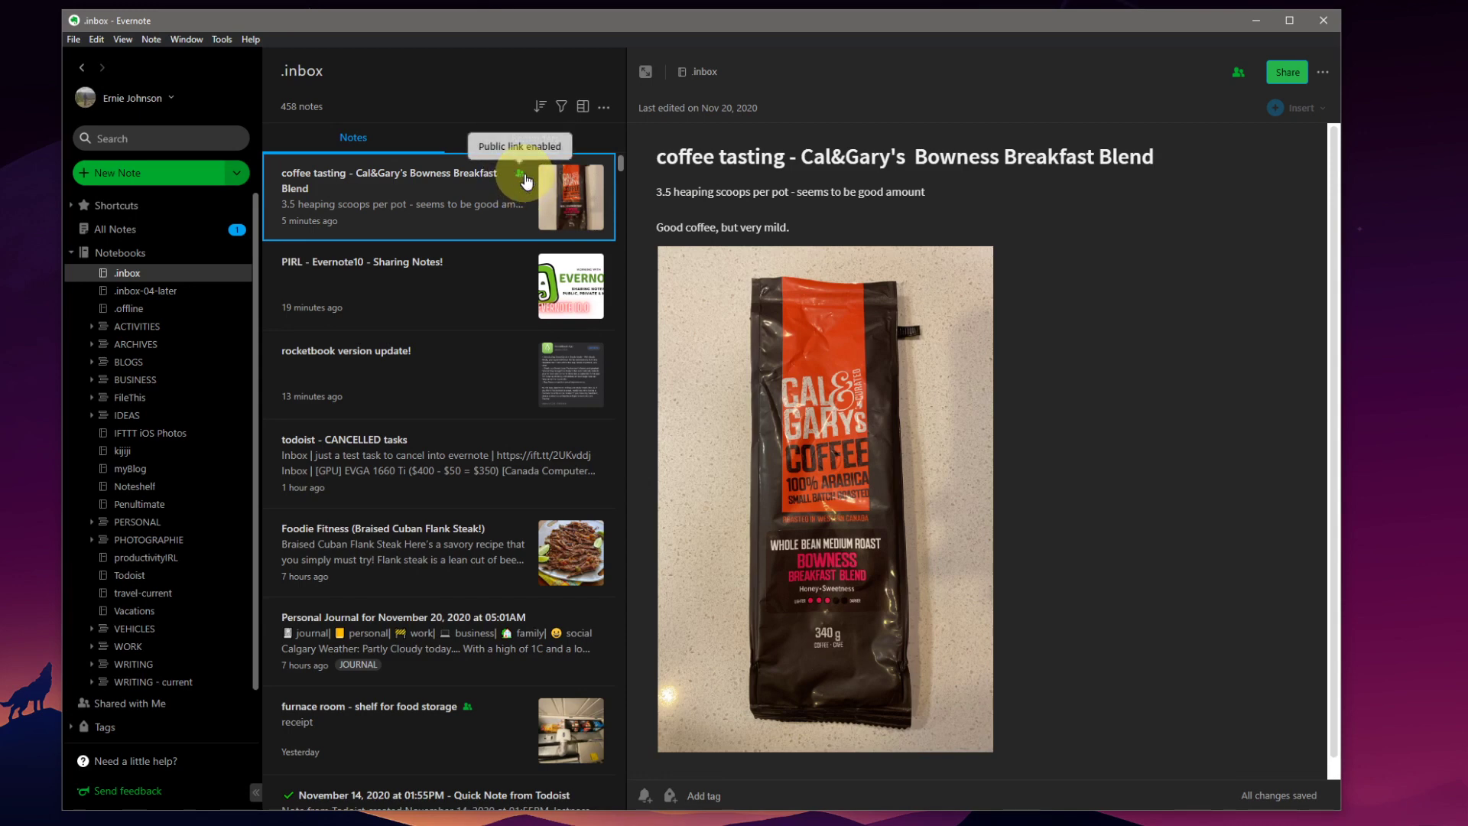
{"action": "mouse_move", "coordinate": [1241, 76]}
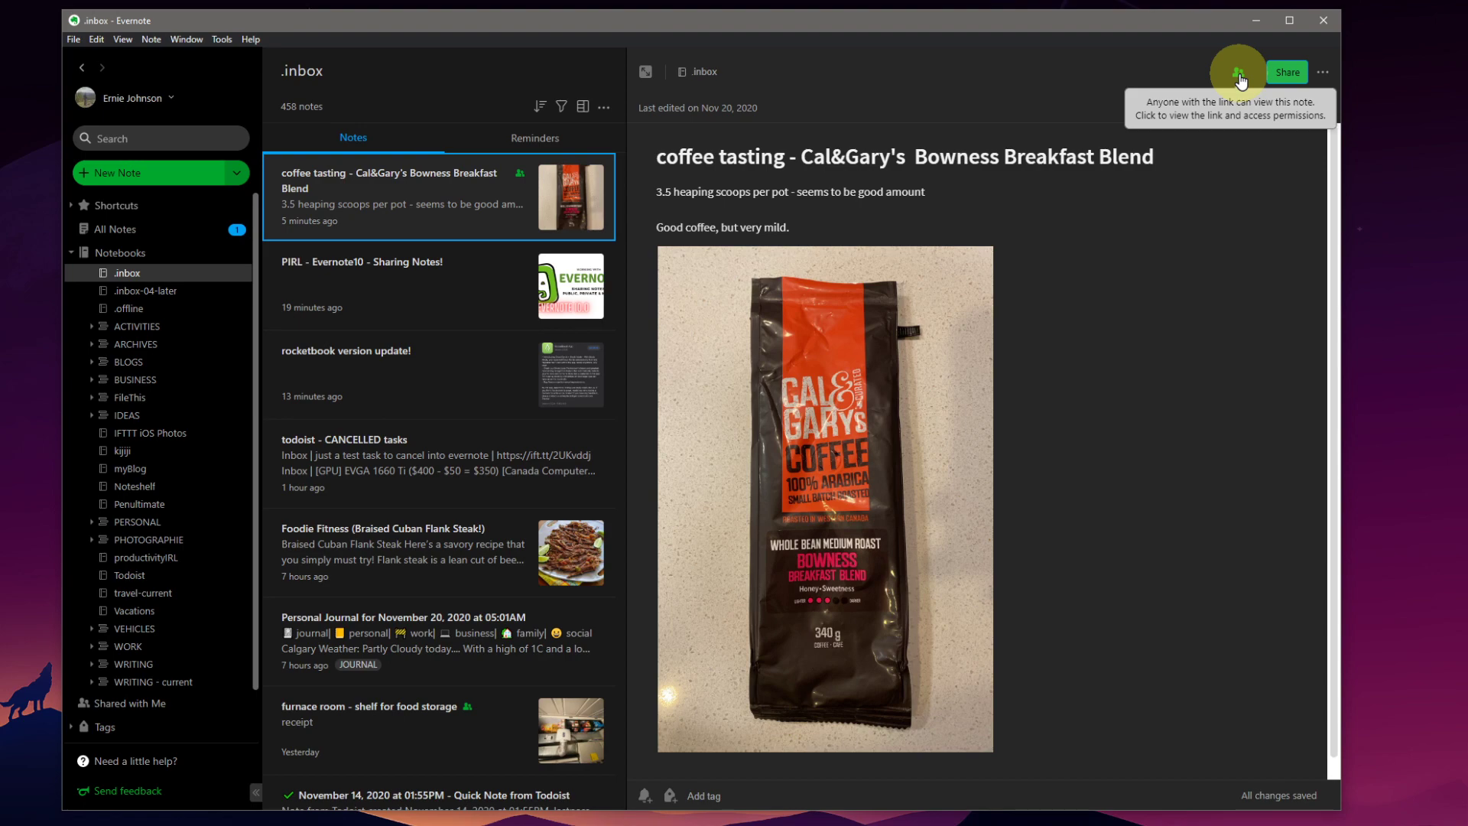
{"action": "left_click", "coordinate": [1239, 73]}
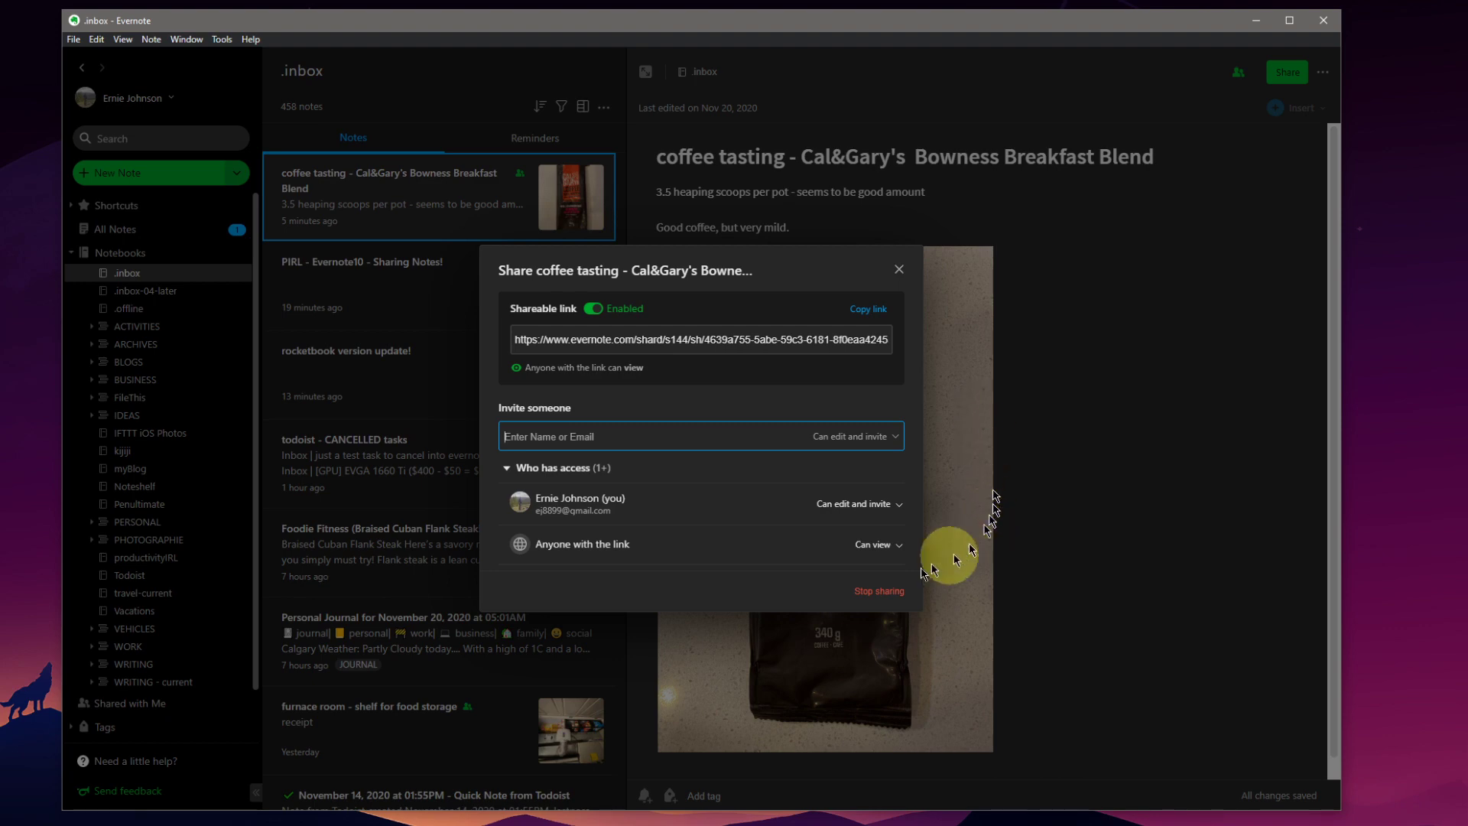
Step: Confirm Stop sharing for the coffee note and reopen its sharing settings
{"action": "left_click", "coordinate": [989, 585]}
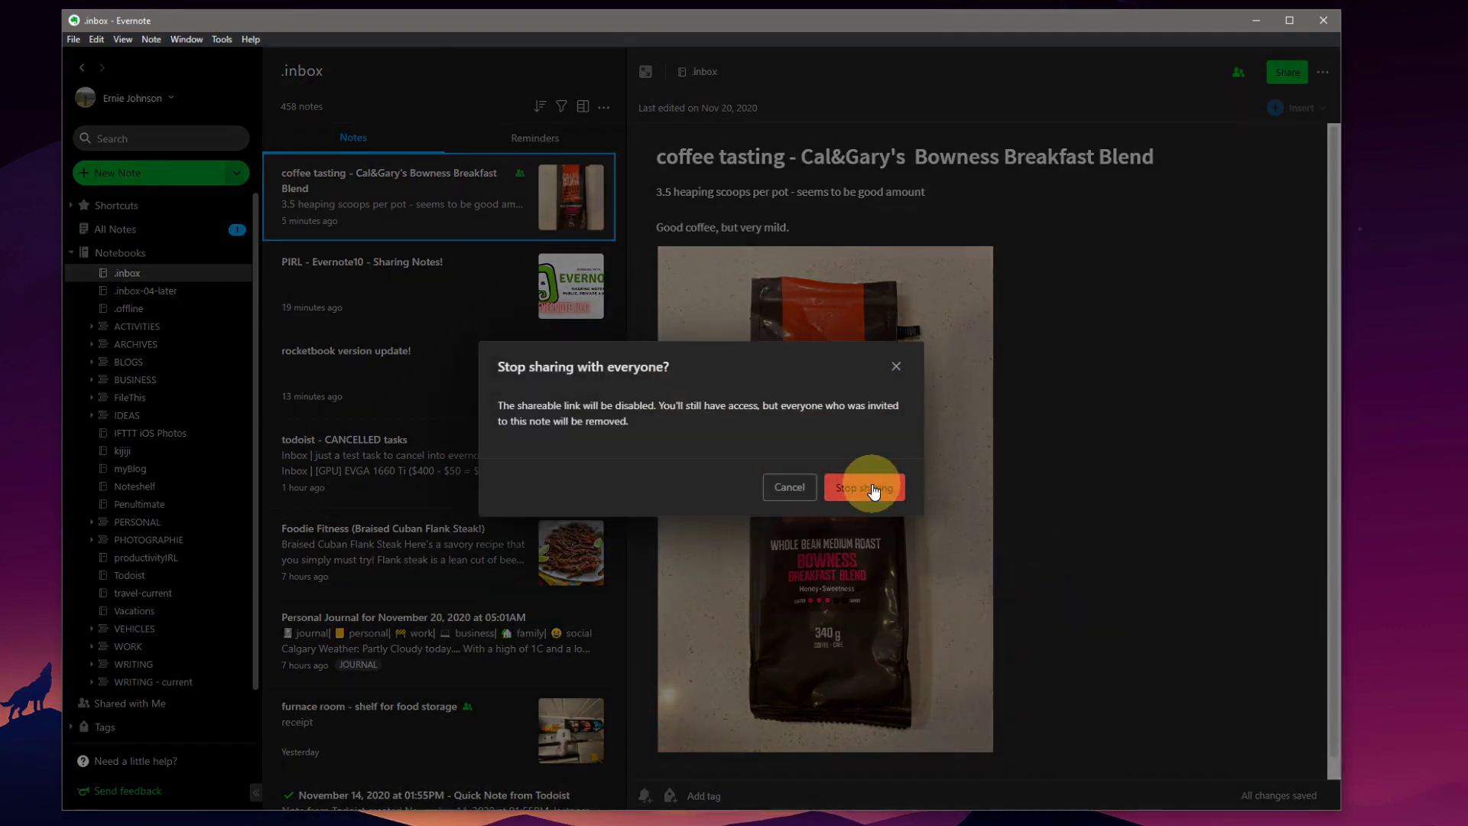
{"action": "left_click", "coordinate": [868, 485]}
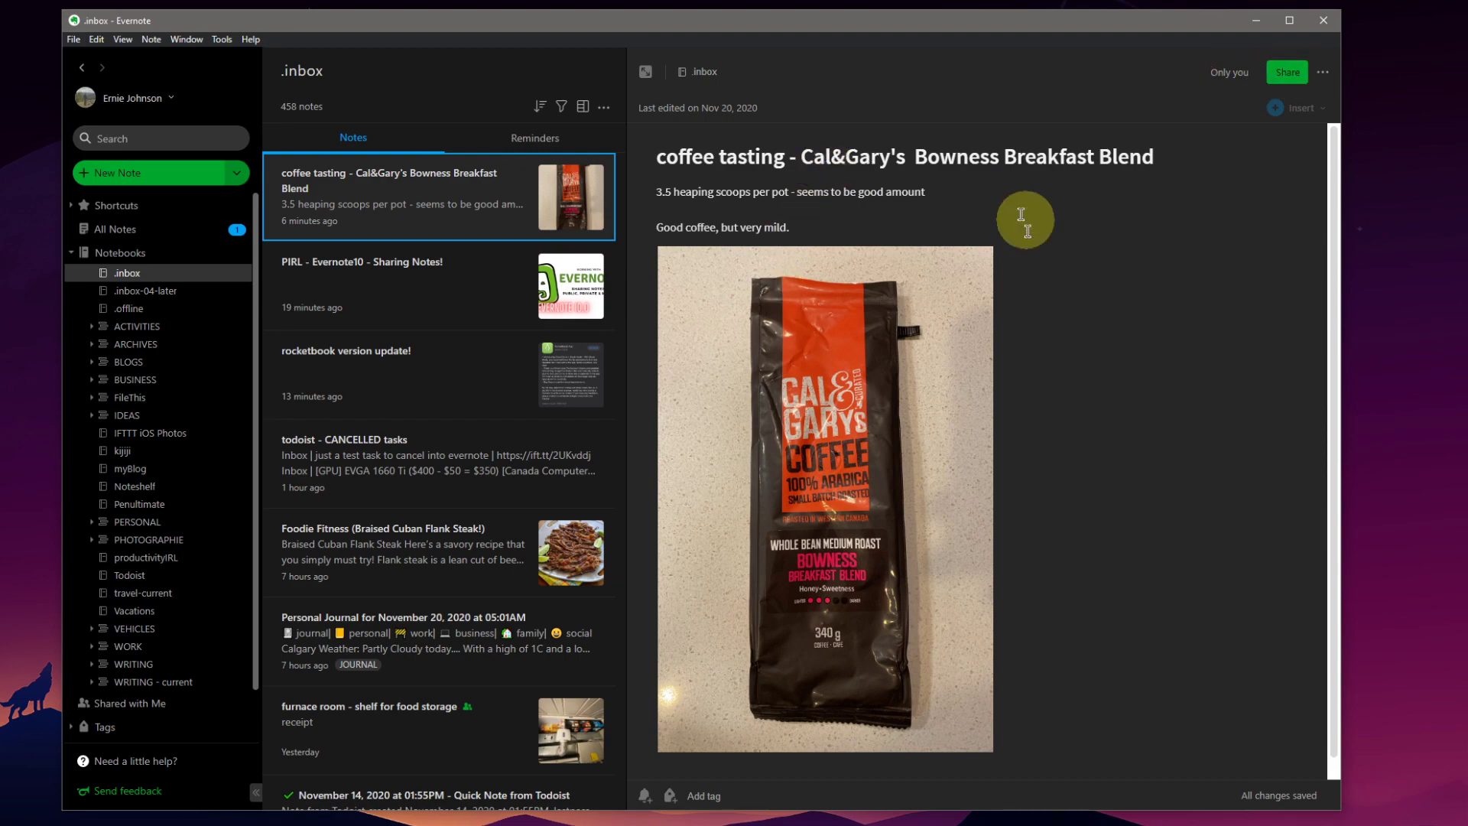
{"action": "left_click", "coordinate": [1283, 73]}
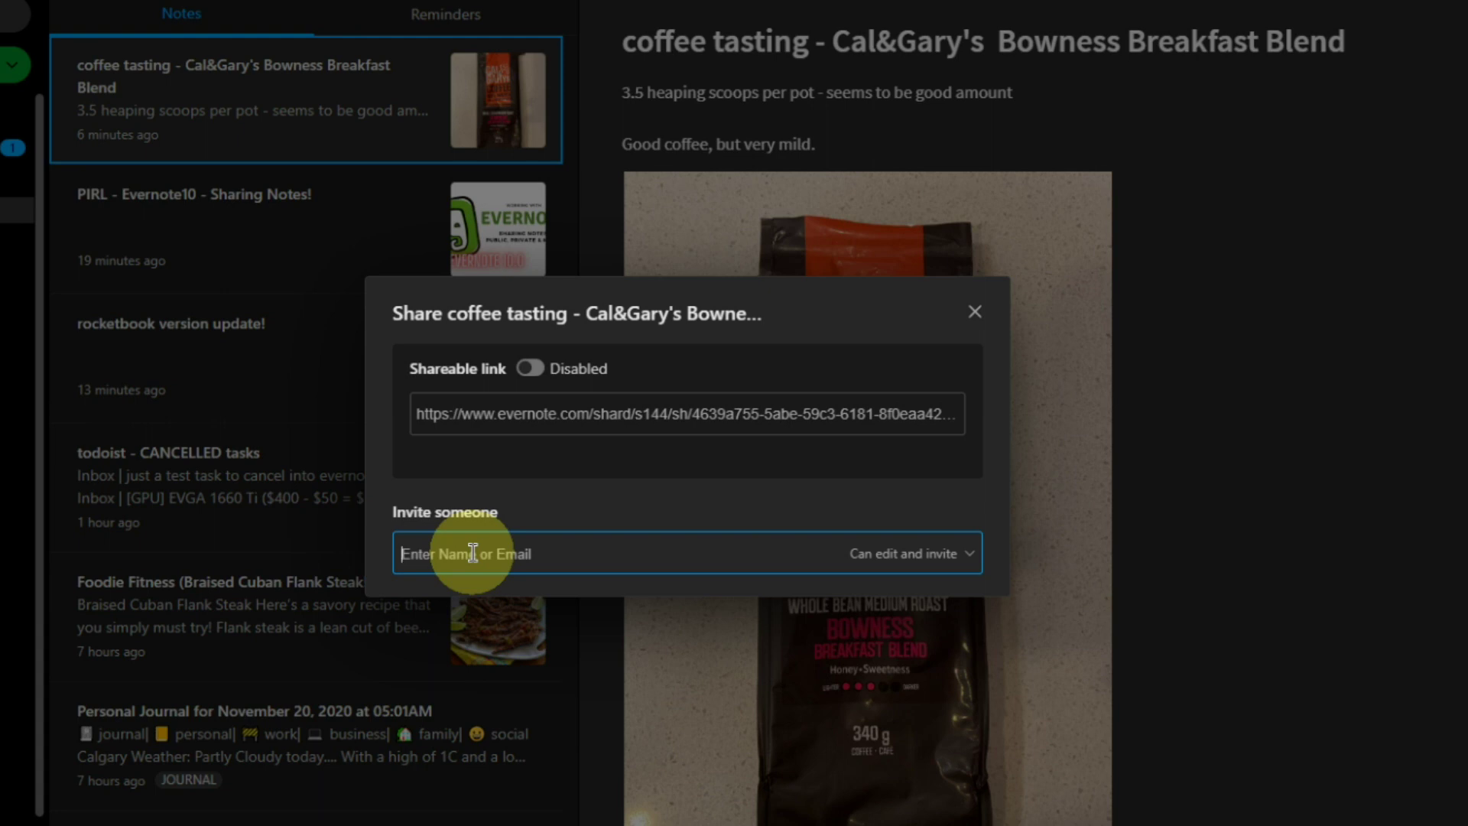
Step: Invite the demo account by its e-mail address with Can edit and invite permission
{"action": "type", "text": "ej88"}
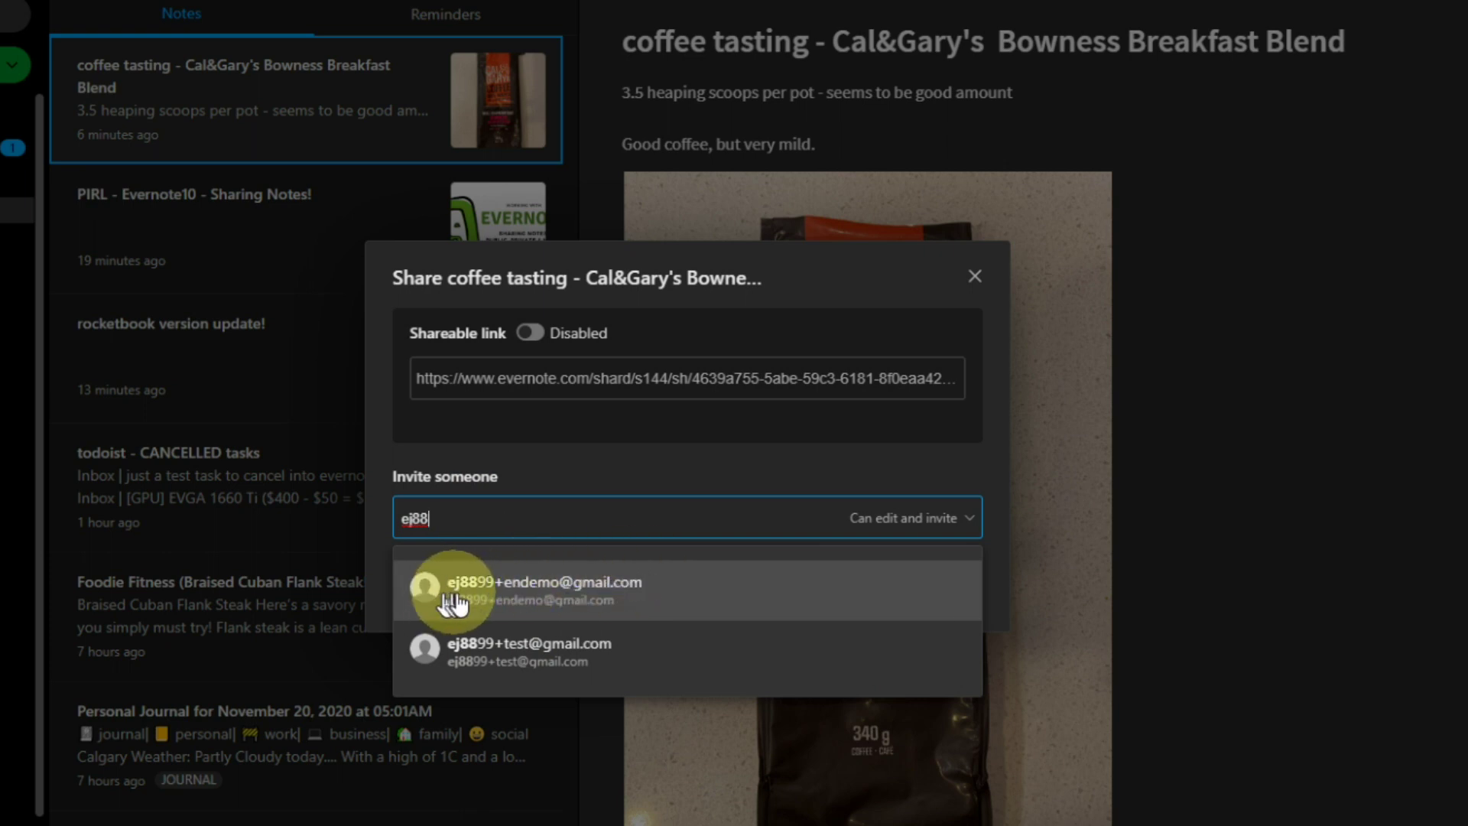
{"action": "left_click", "coordinate": [591, 595]}
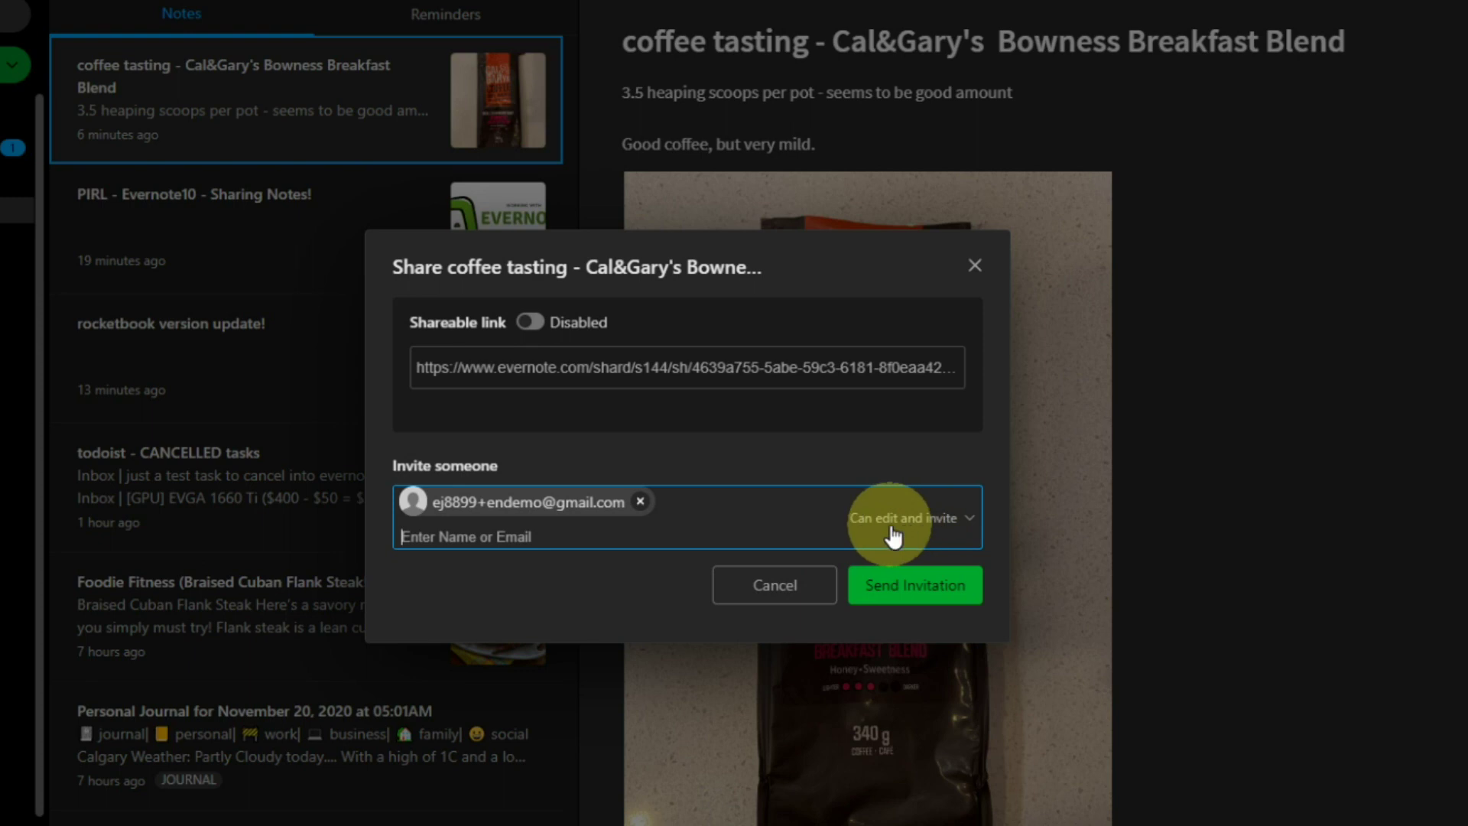
{"action": "left_click", "coordinate": [948, 527]}
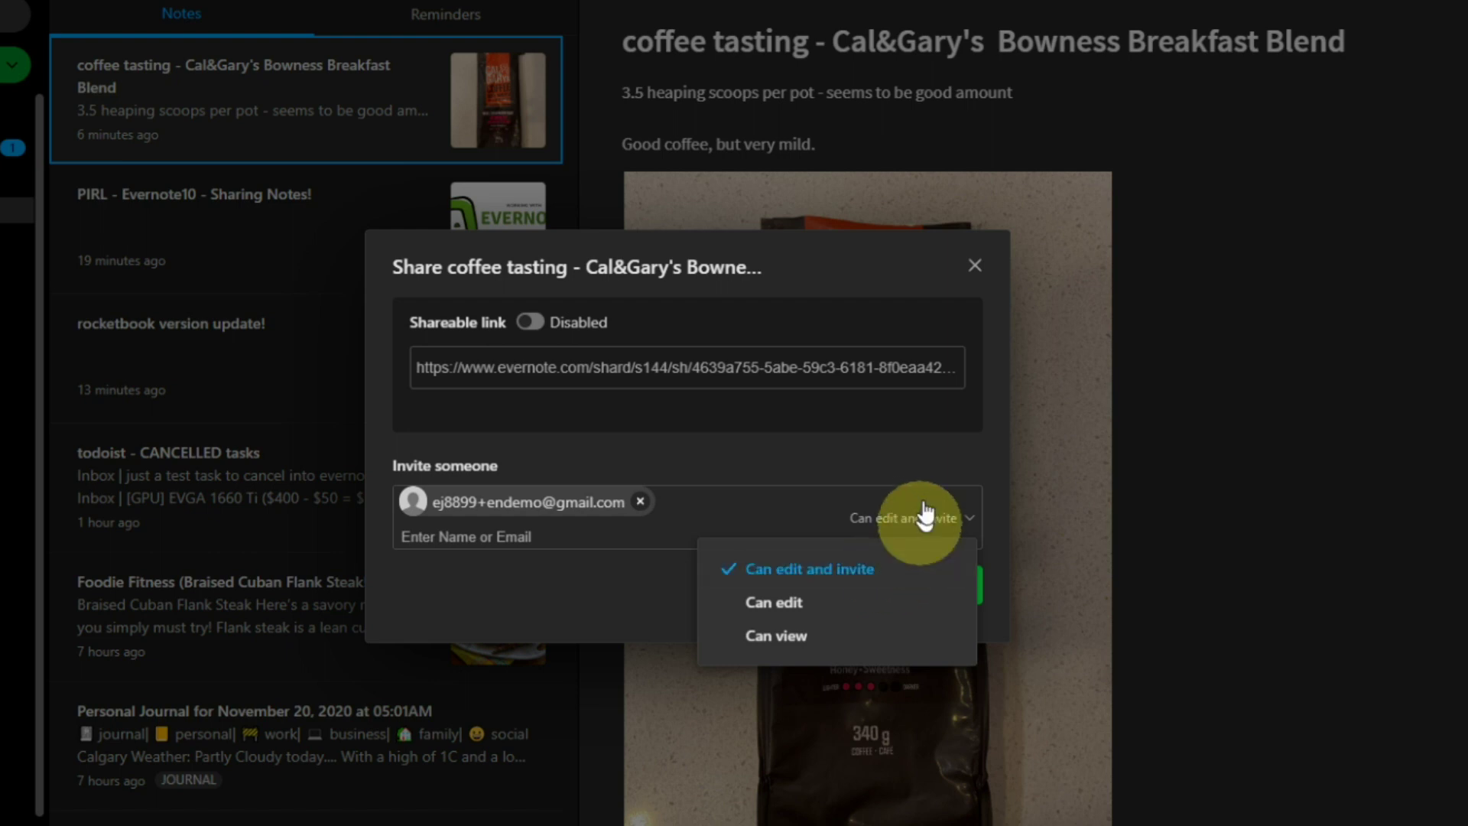
{"action": "left_click", "coordinate": [920, 457]}
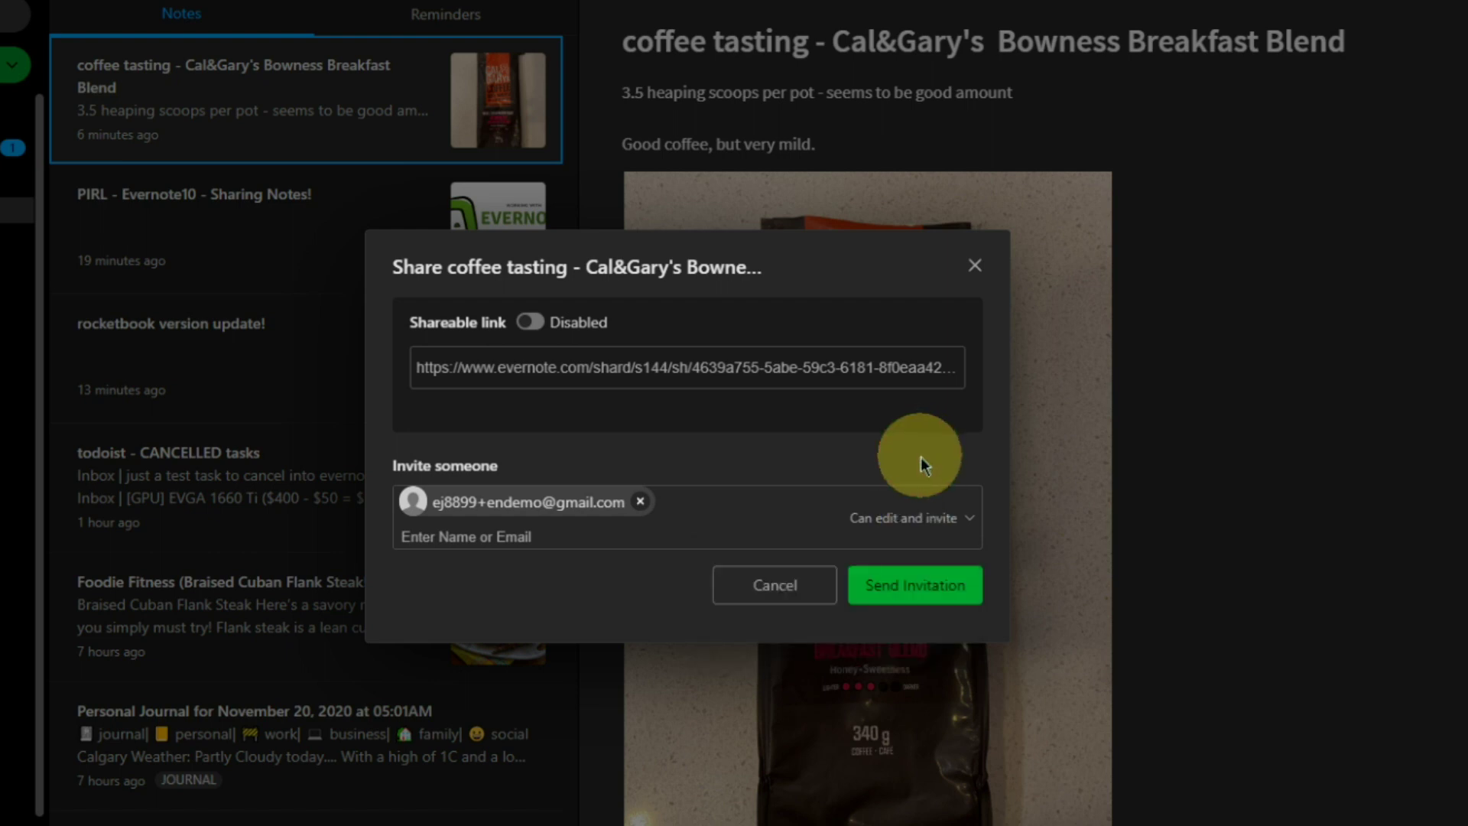
{"action": "left_click", "coordinate": [927, 591]}
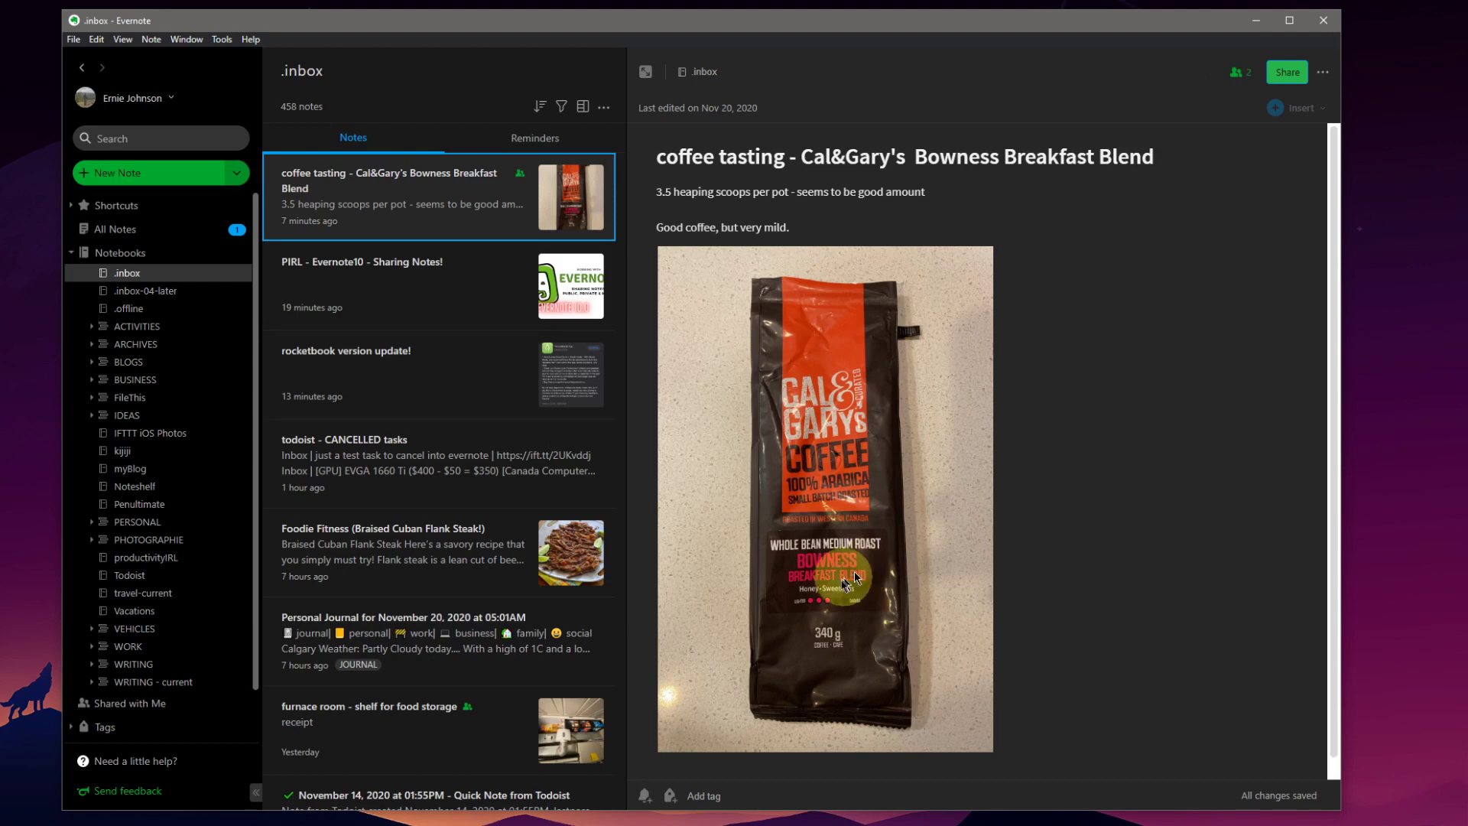
Step: Check the access list showing the demo account's pending invite, then close it
{"action": "left_click", "coordinate": [1238, 75]}
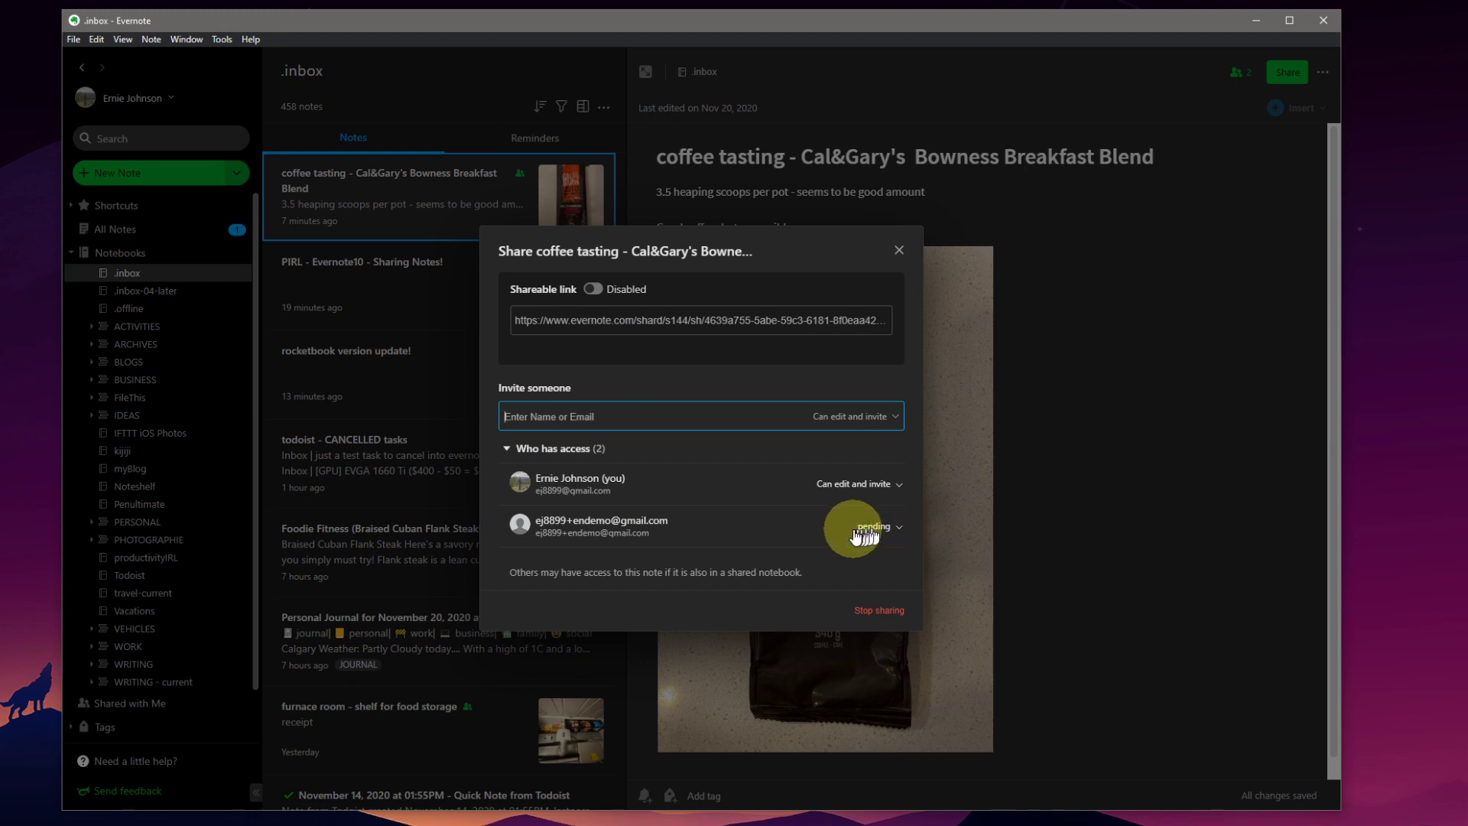
{"action": "left_click", "coordinate": [899, 253]}
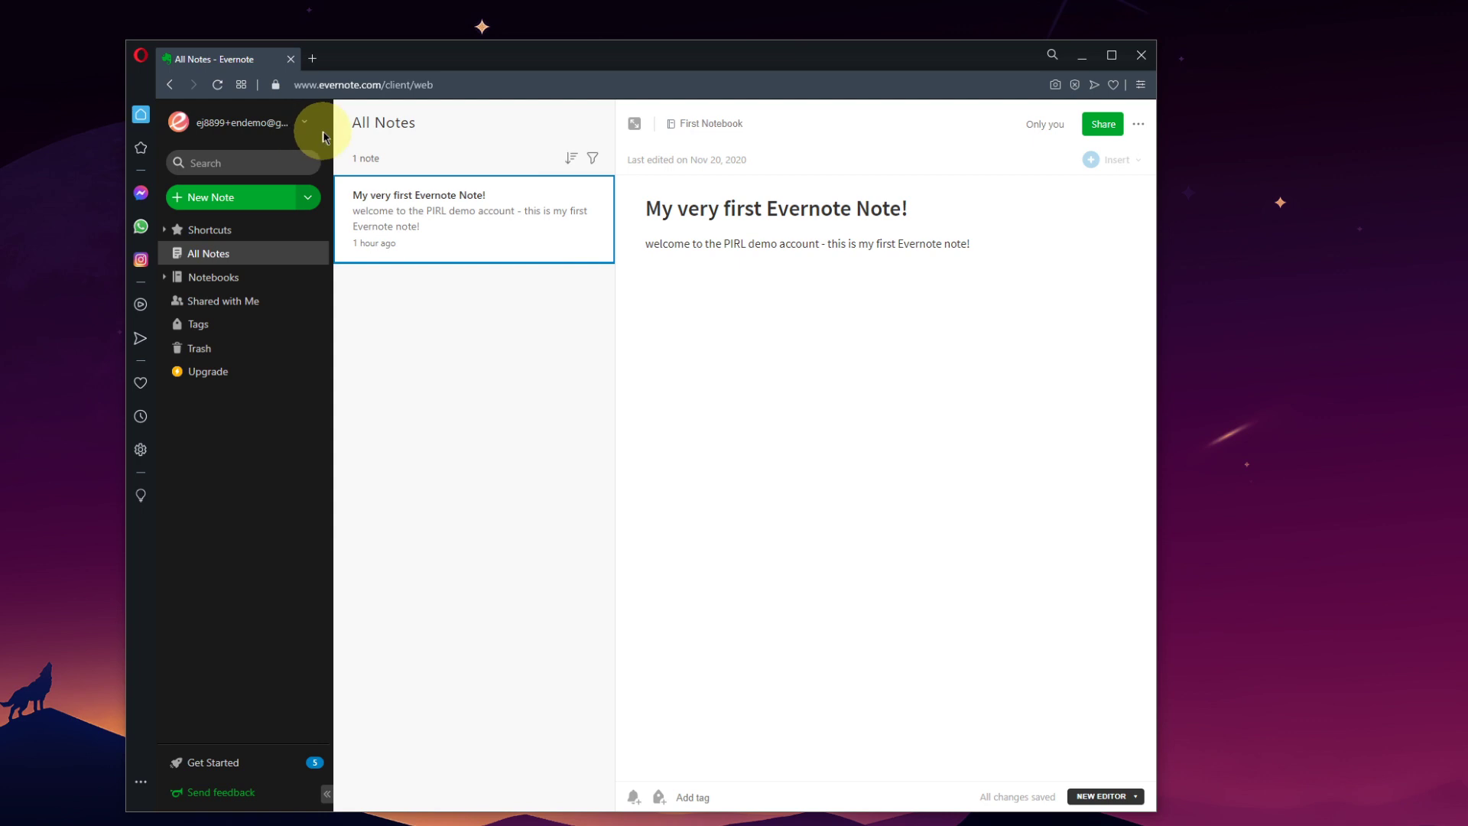
Step: Widen the sidebar, open Shared with Me, and open the coffee tasting note
{"action": "left_click_drag", "start_coordinate": [334, 134], "coordinate": [376, 137]}
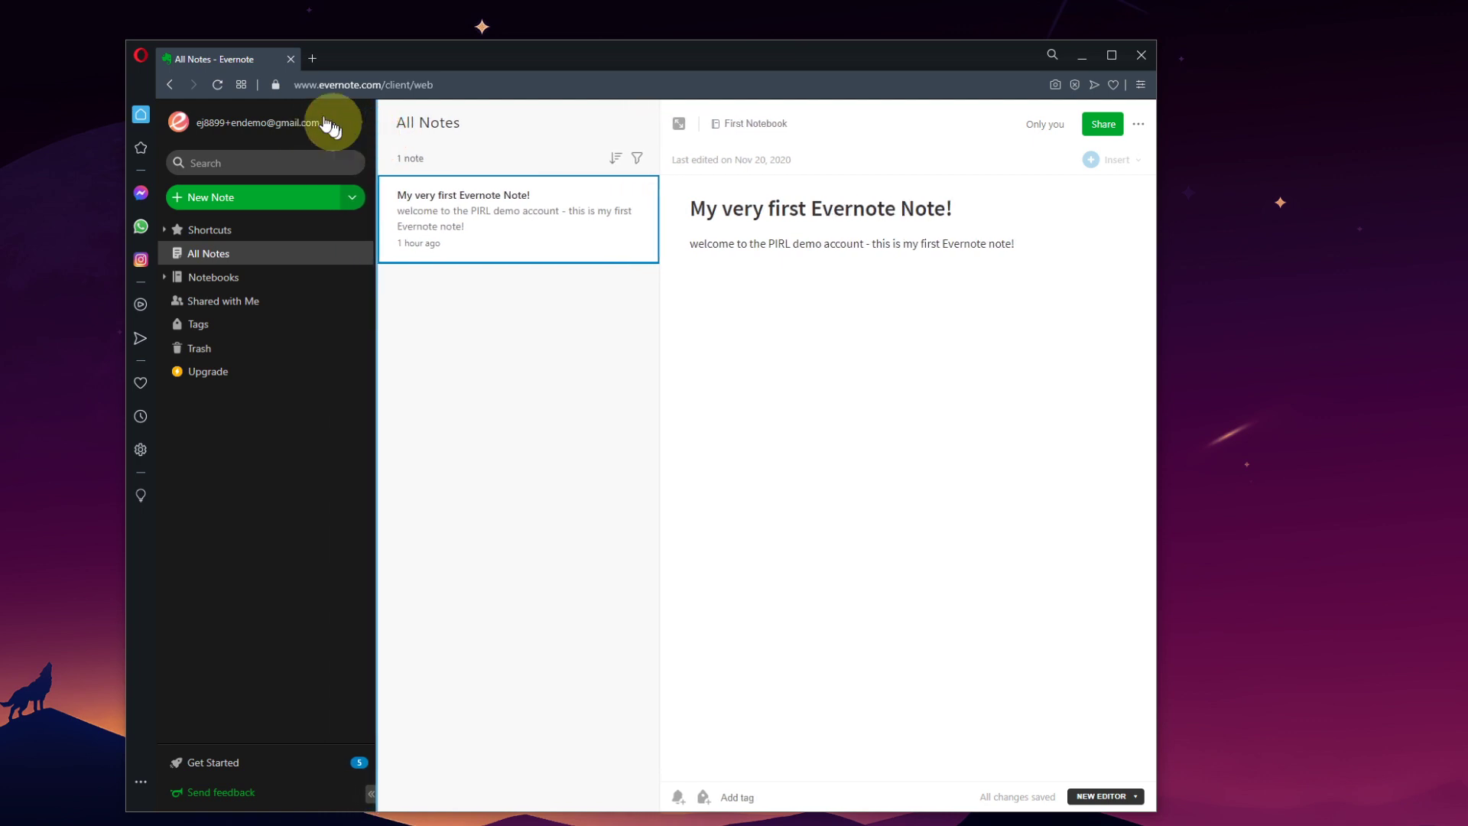
{"action": "left_click", "coordinate": [232, 307]}
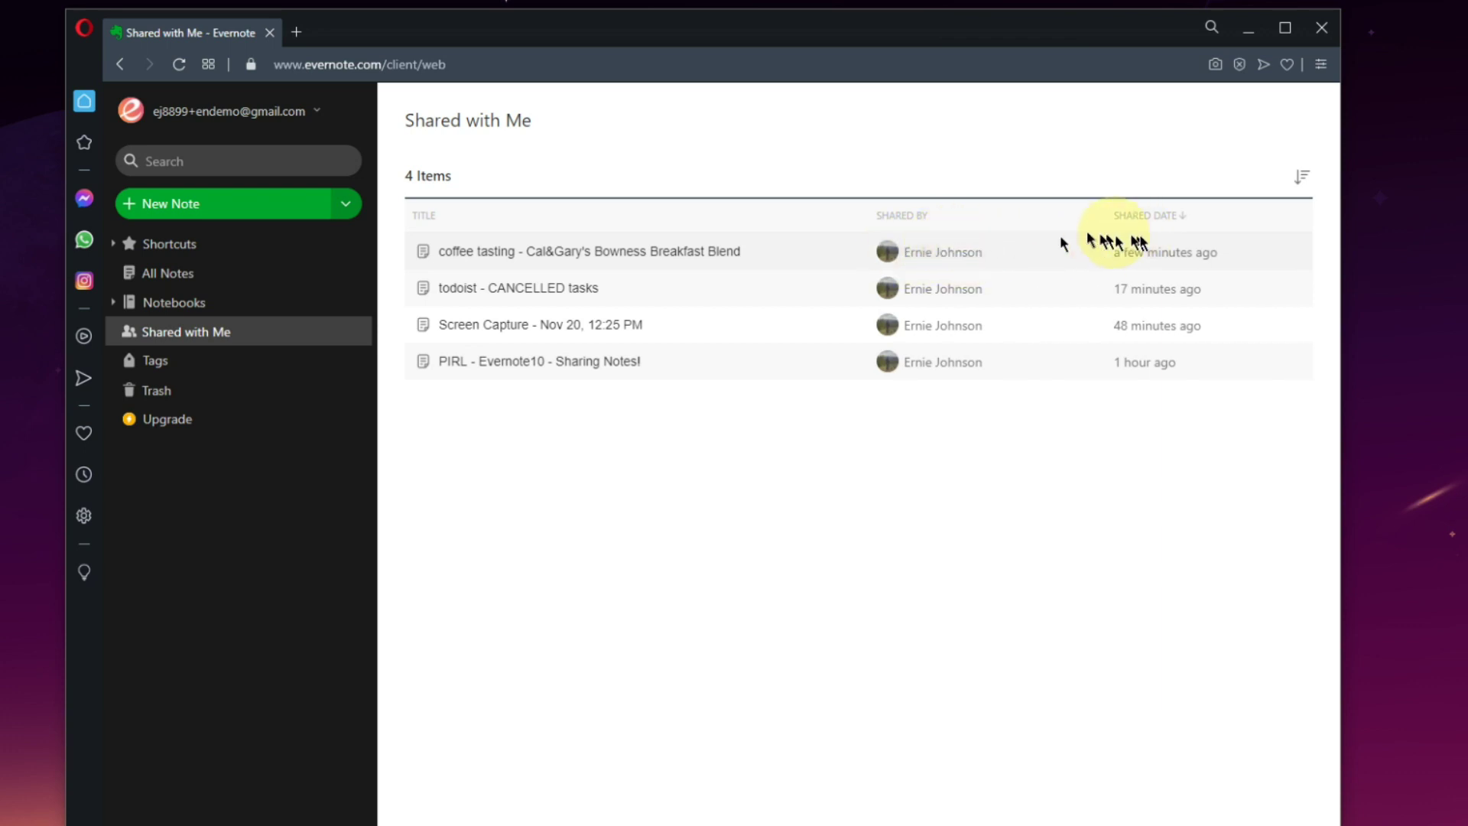
{"action": "left_click", "coordinate": [610, 255]}
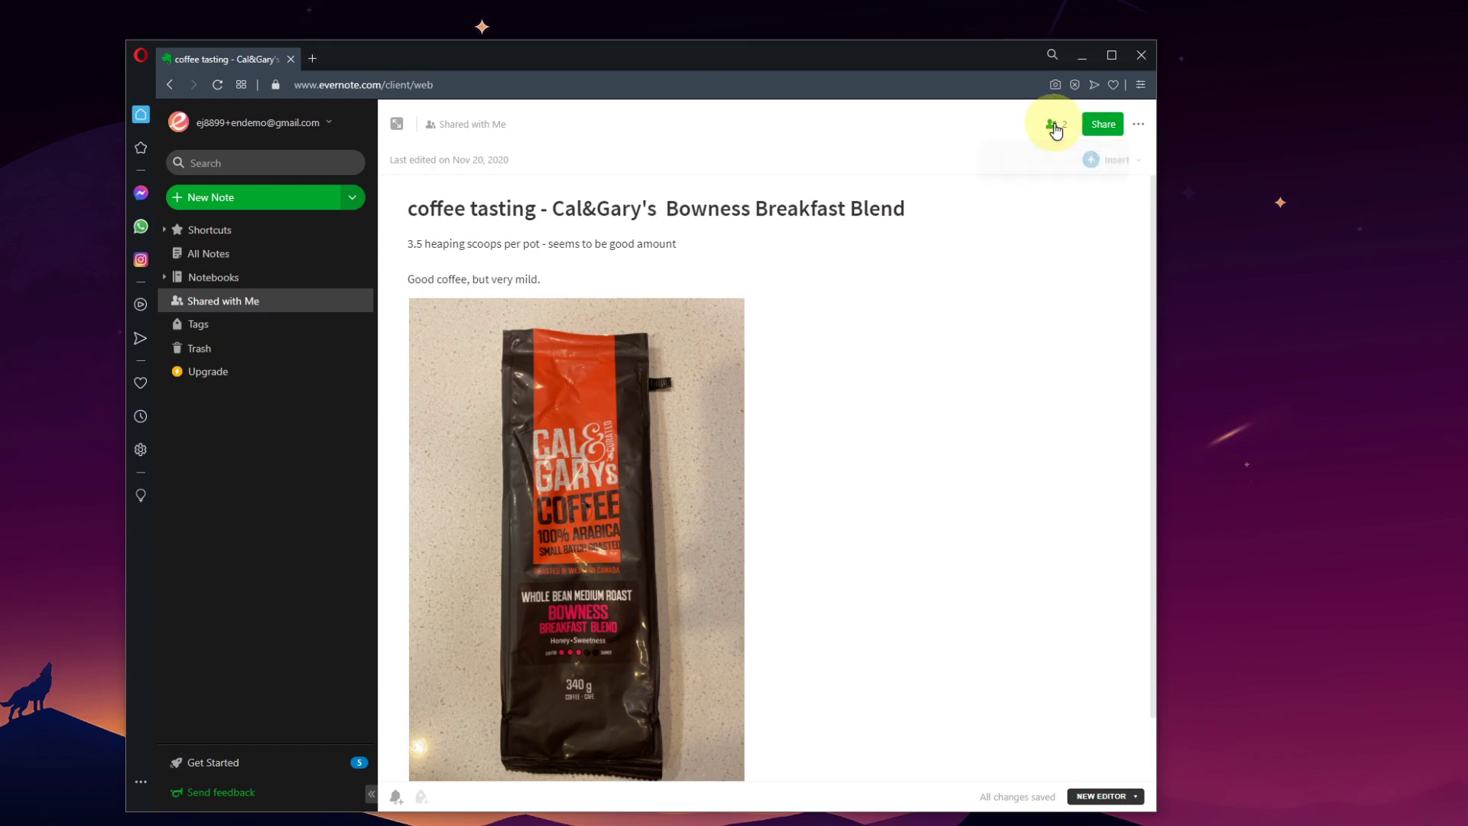
Step: Check the coffee note's collaborators, add the line 'EDIT: this is updated on the DEMO account!', then return to All Notes
{"action": "left_click", "coordinate": [1058, 125]}
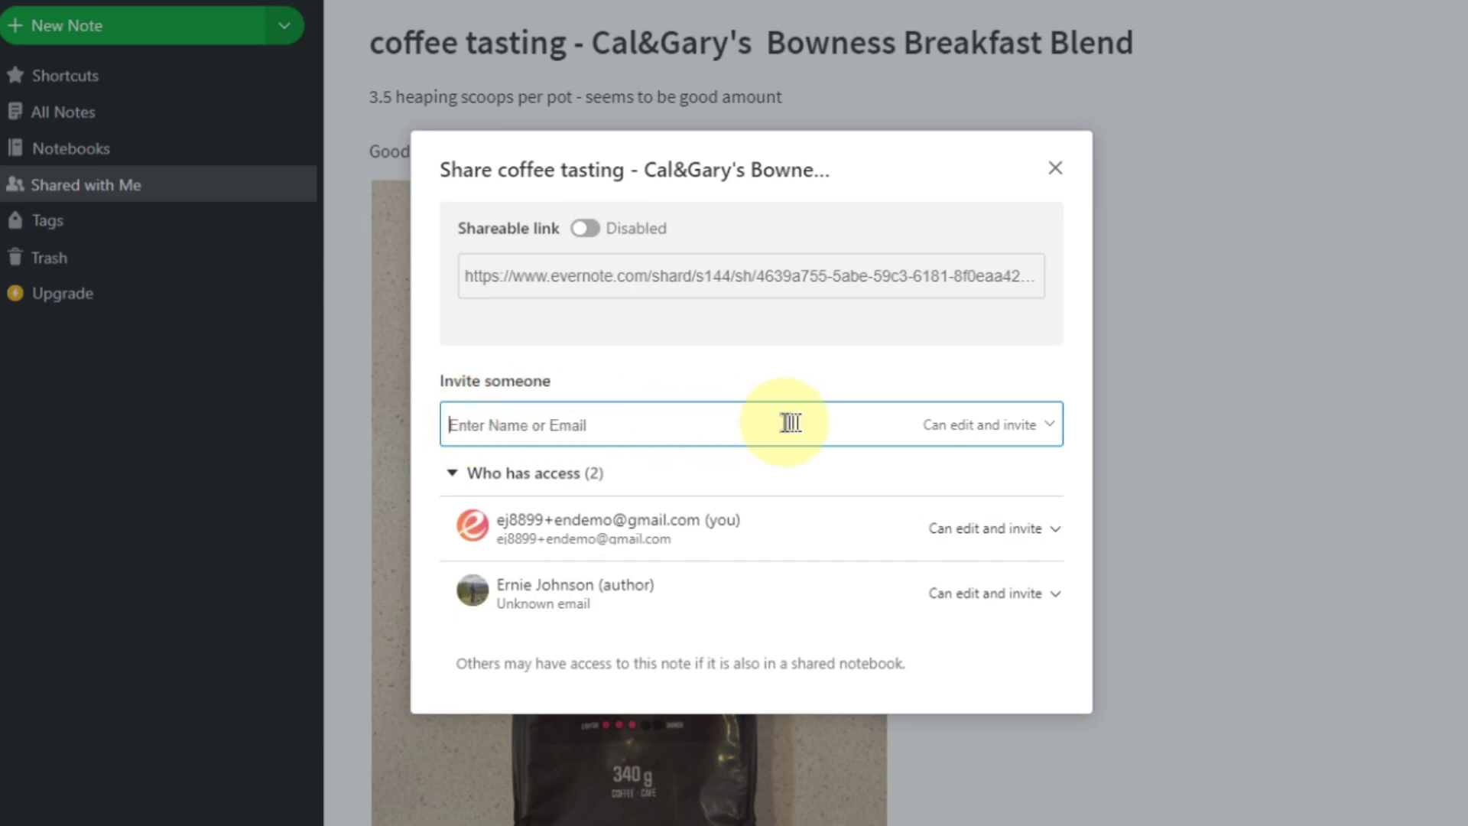
{"action": "left_click", "coordinate": [1055, 168]}
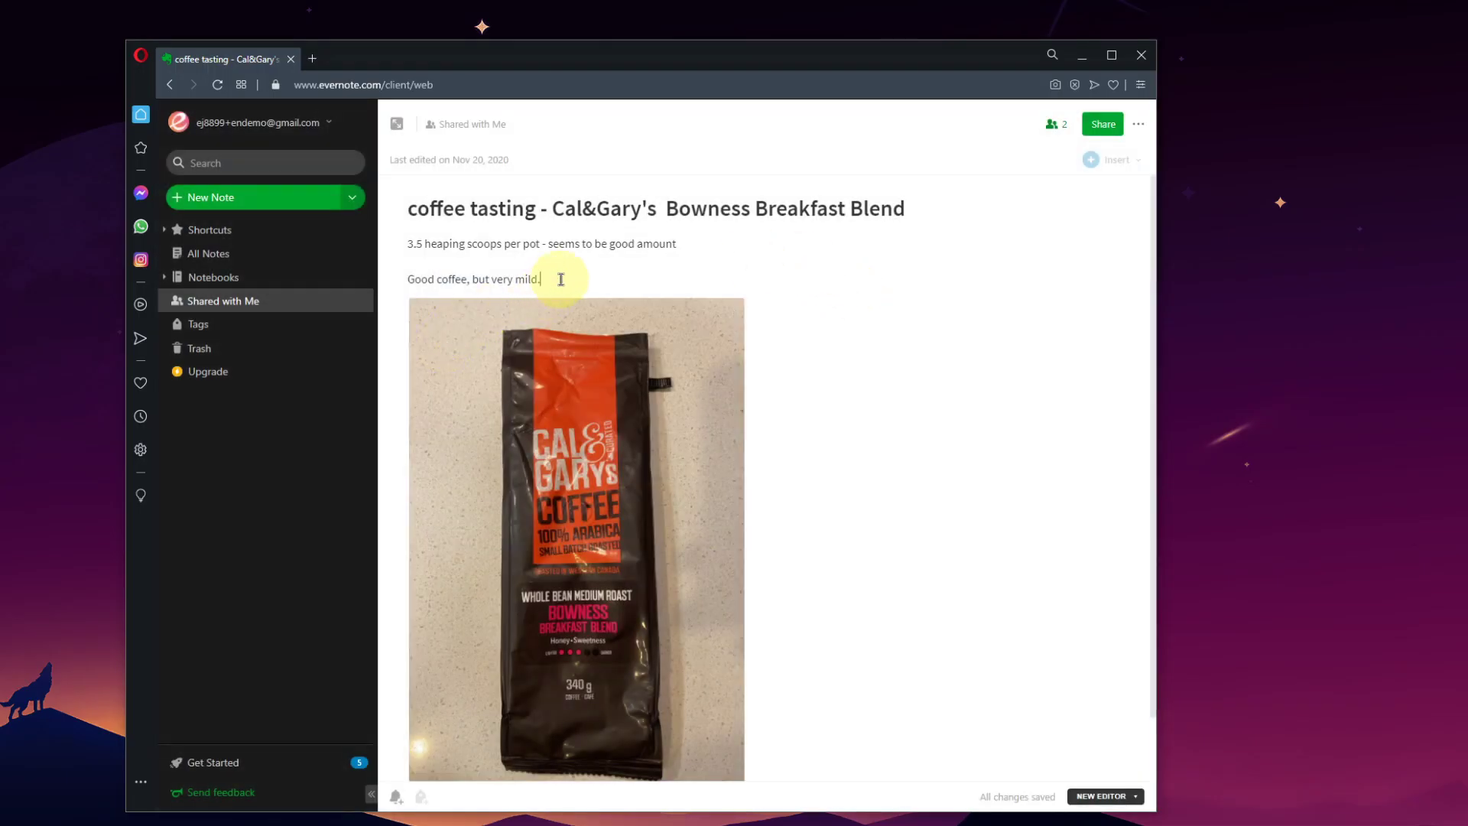
{"action": "key", "text": "Return"}
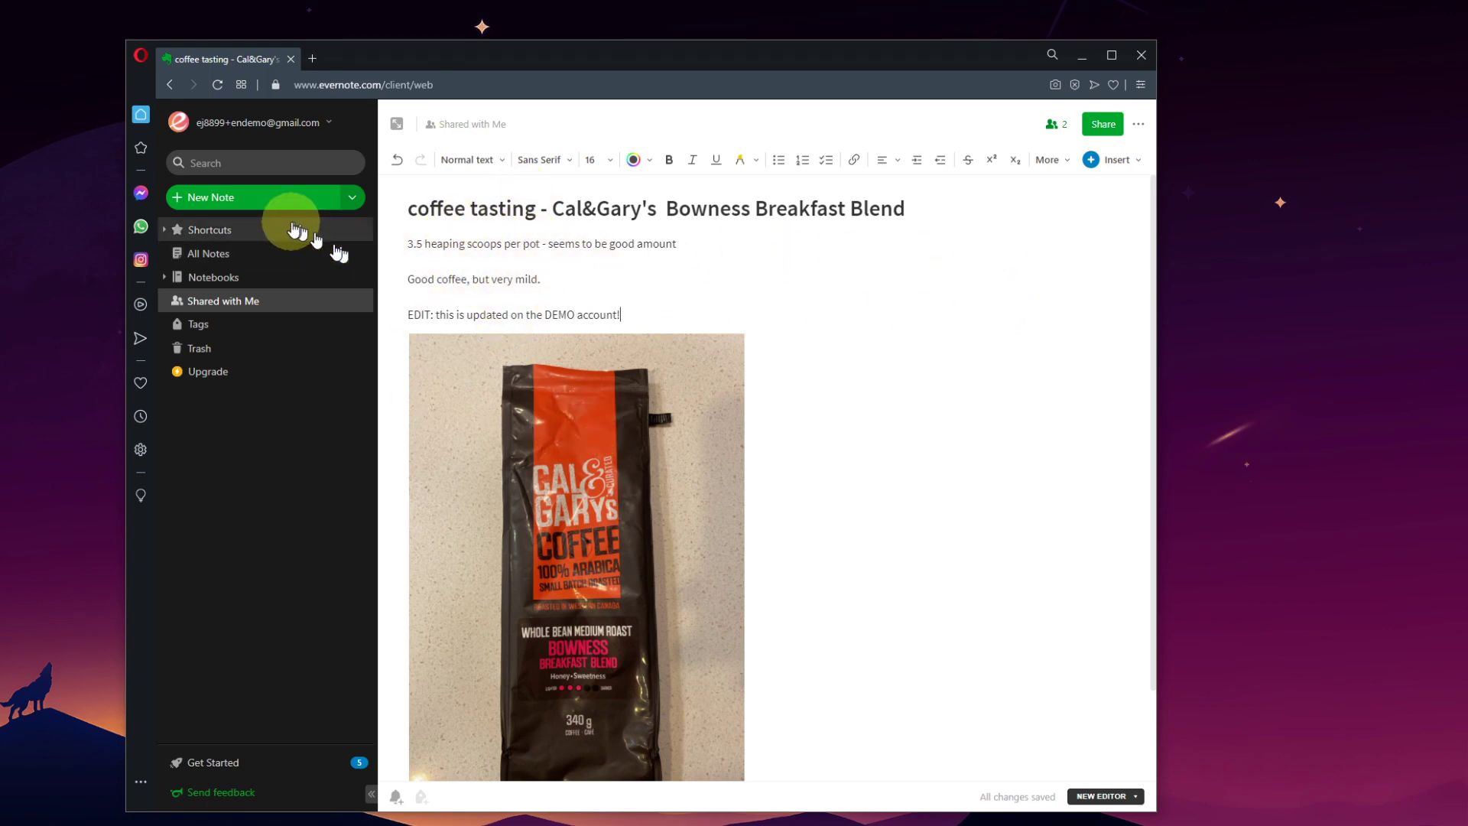
{"action": "left_click", "coordinate": [204, 259]}
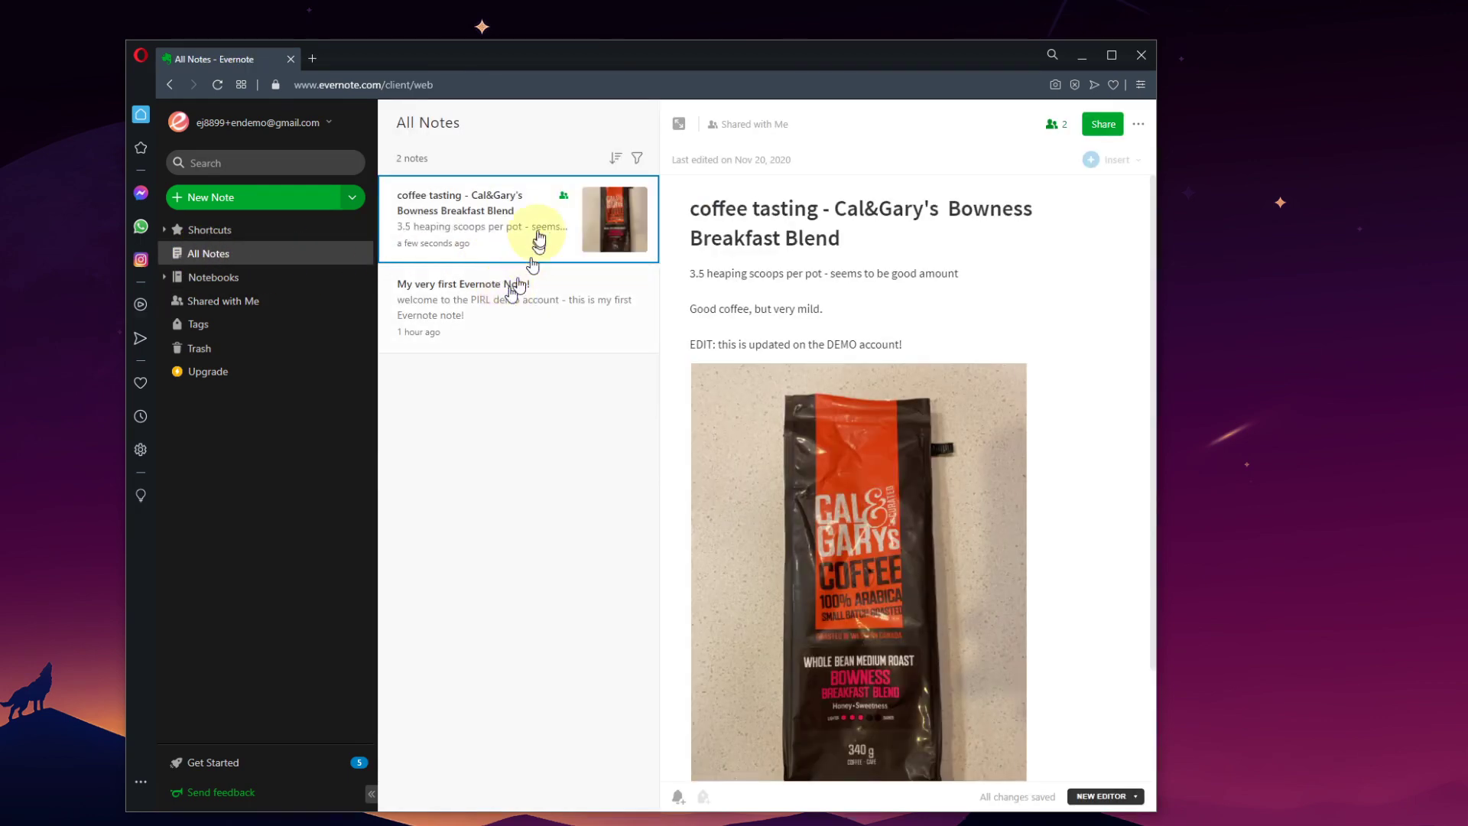
Step: Open 'My very first Evernote Note!' and minimize the Opera browser window
{"action": "left_click", "coordinate": [551, 333]}
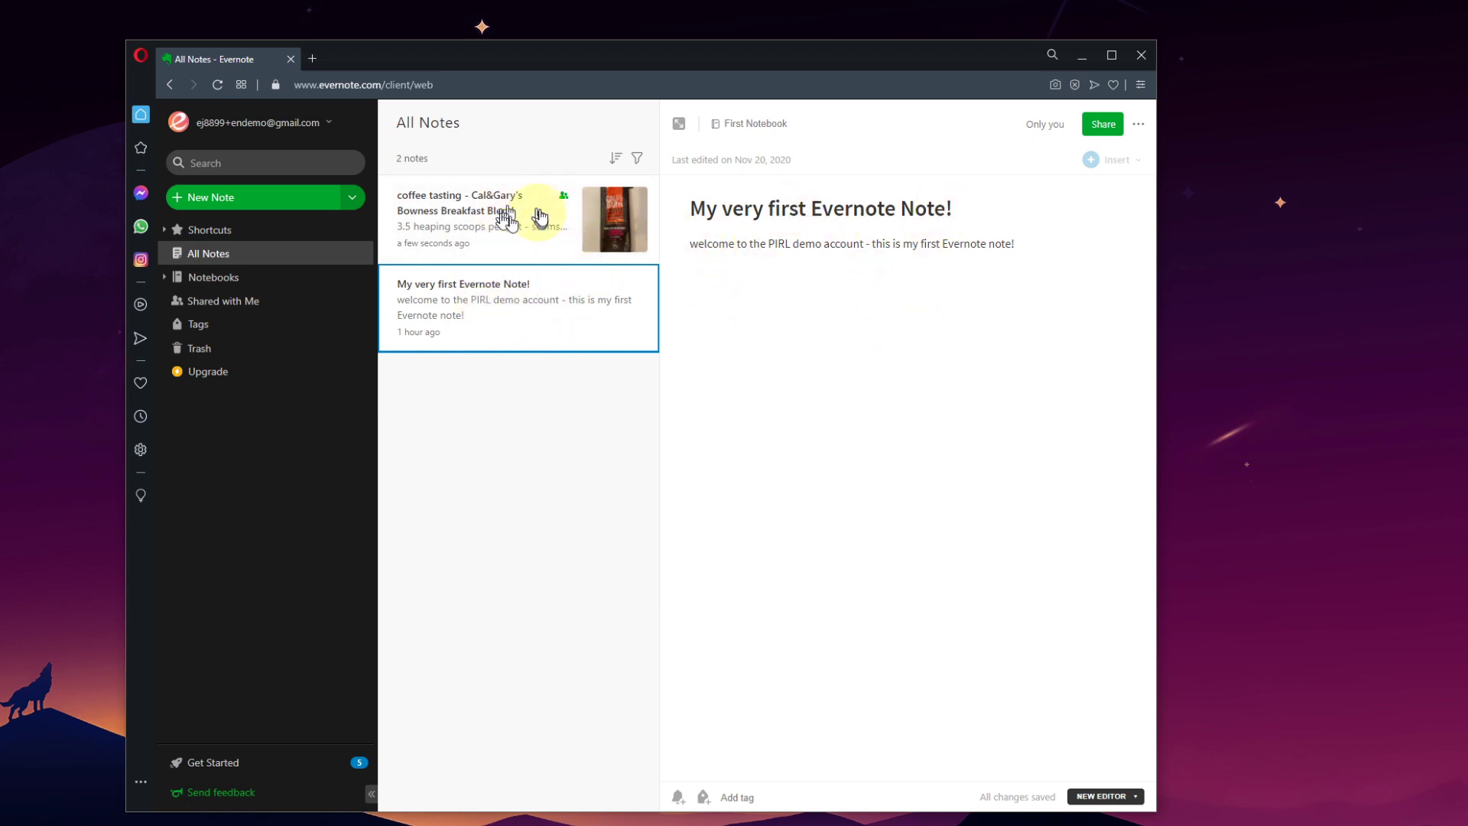
{"action": "left_click", "coordinate": [1082, 56]}
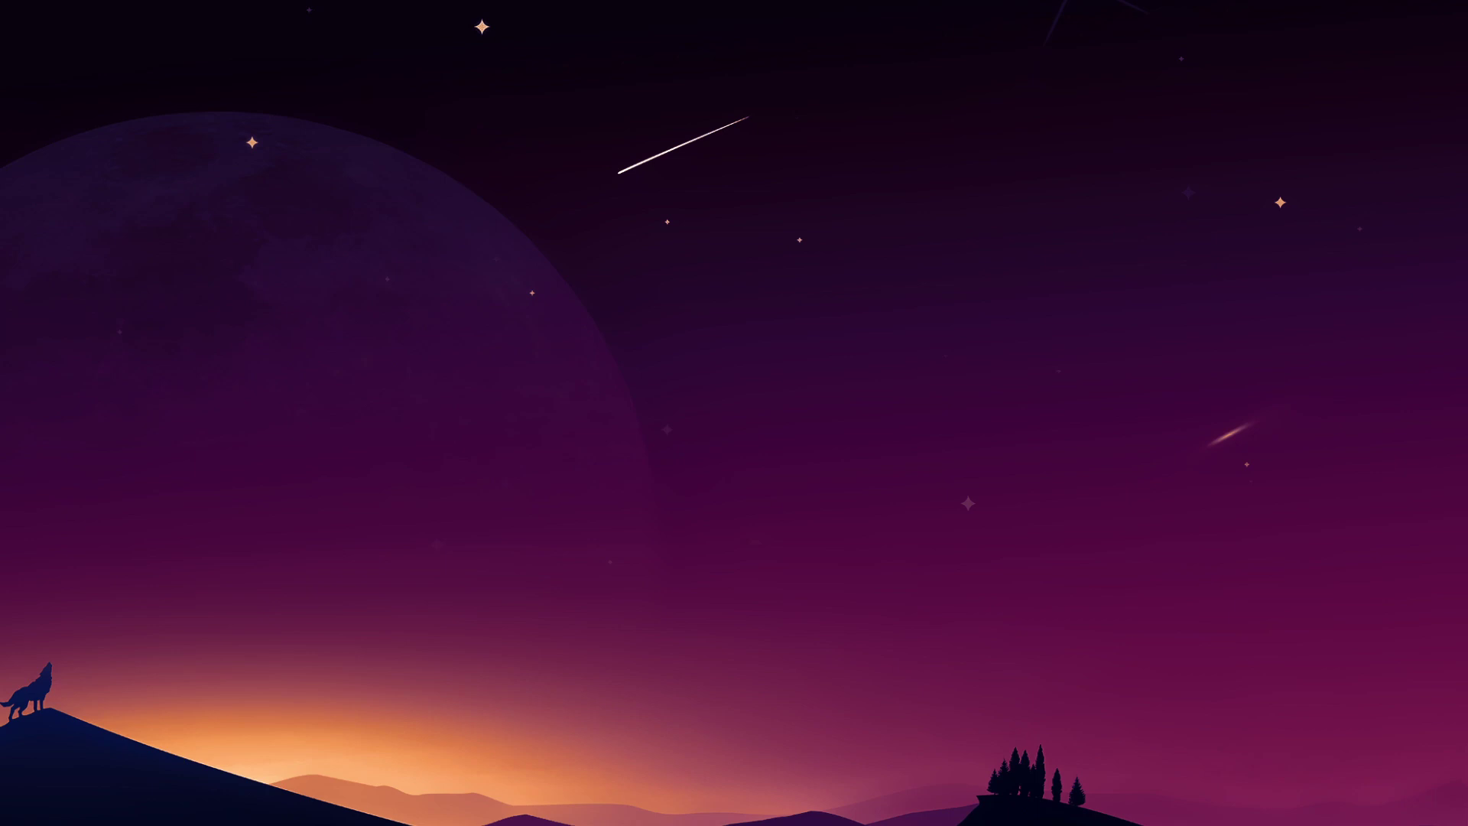
Step: In the desktop app, open the coffee tasting note and review who it is shared with
{"action": "key", "text": "alt+Tab"}
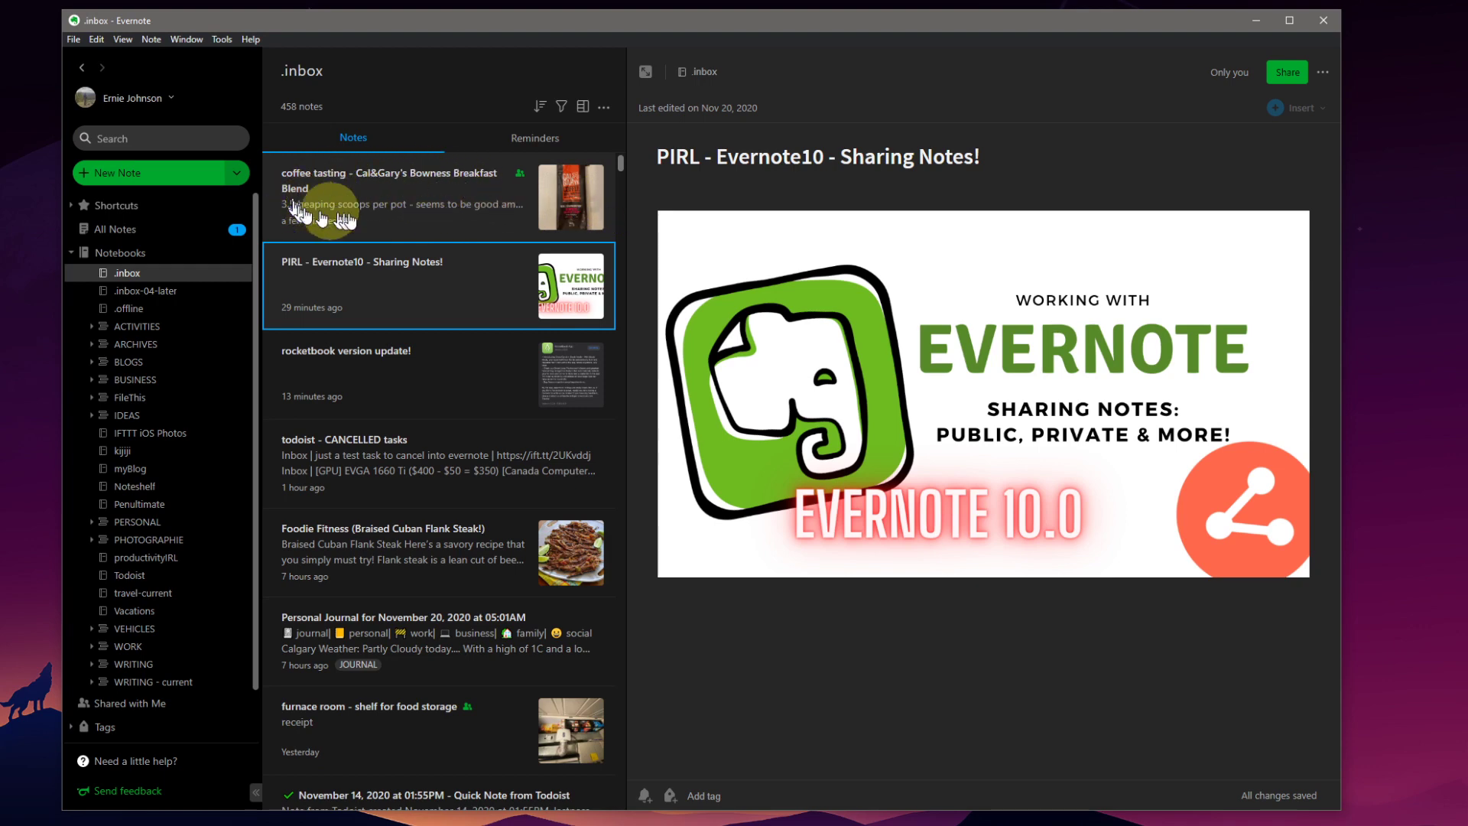
{"action": "left_click", "coordinate": [413, 211]}
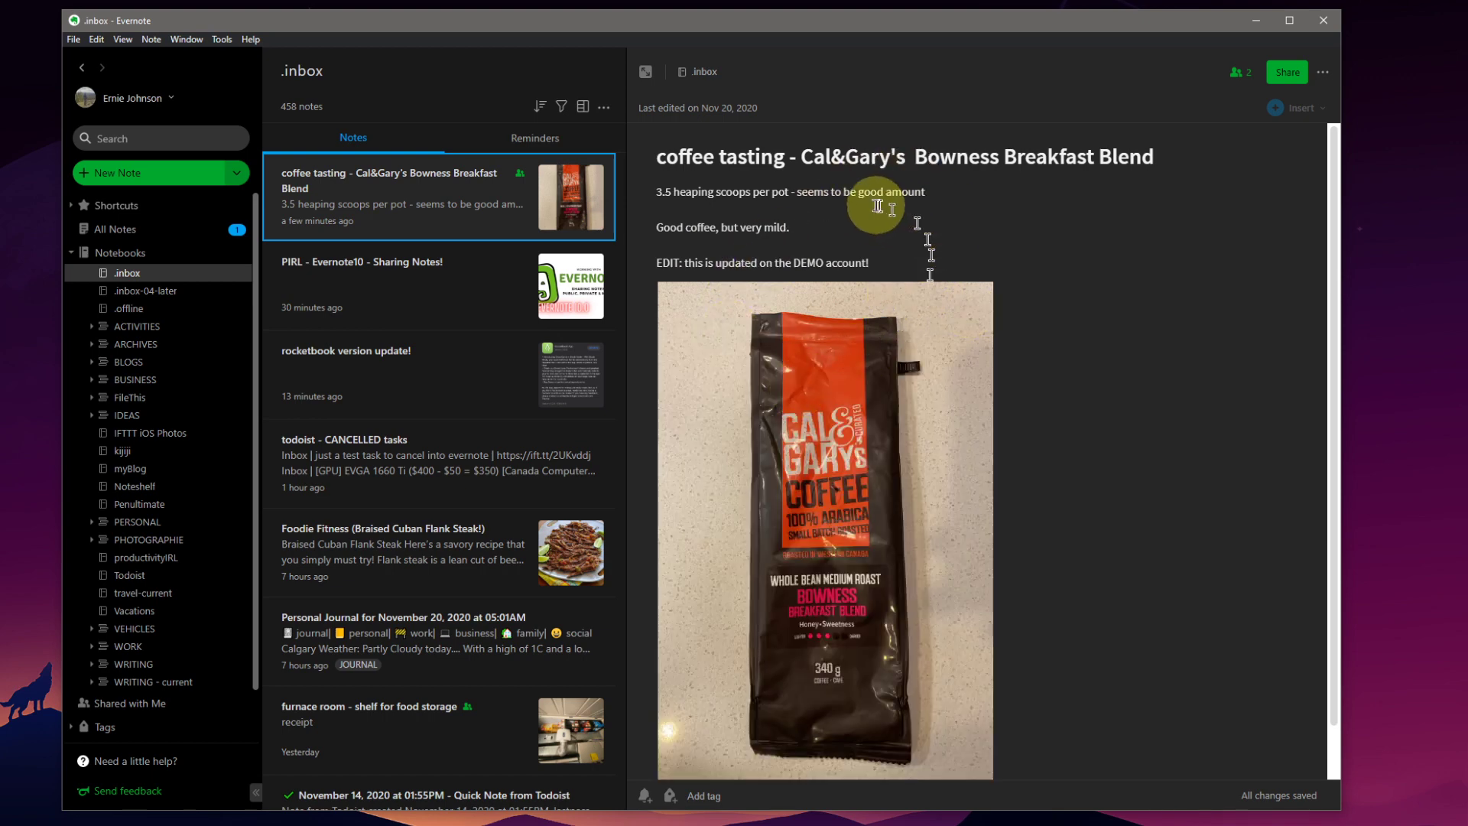
{"action": "left_click", "coordinate": [1236, 75]}
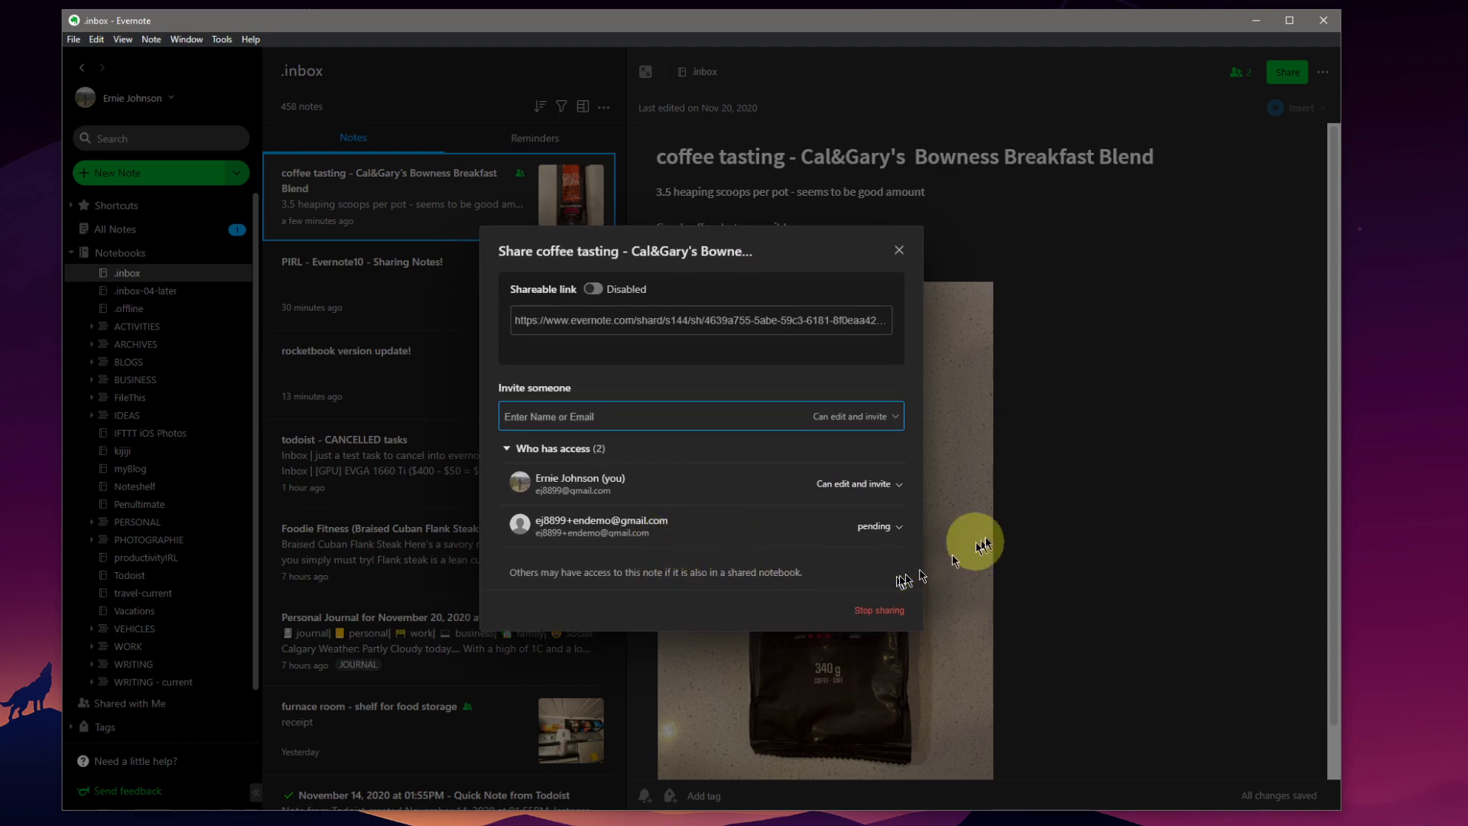
{"action": "left_click", "coordinate": [900, 252]}
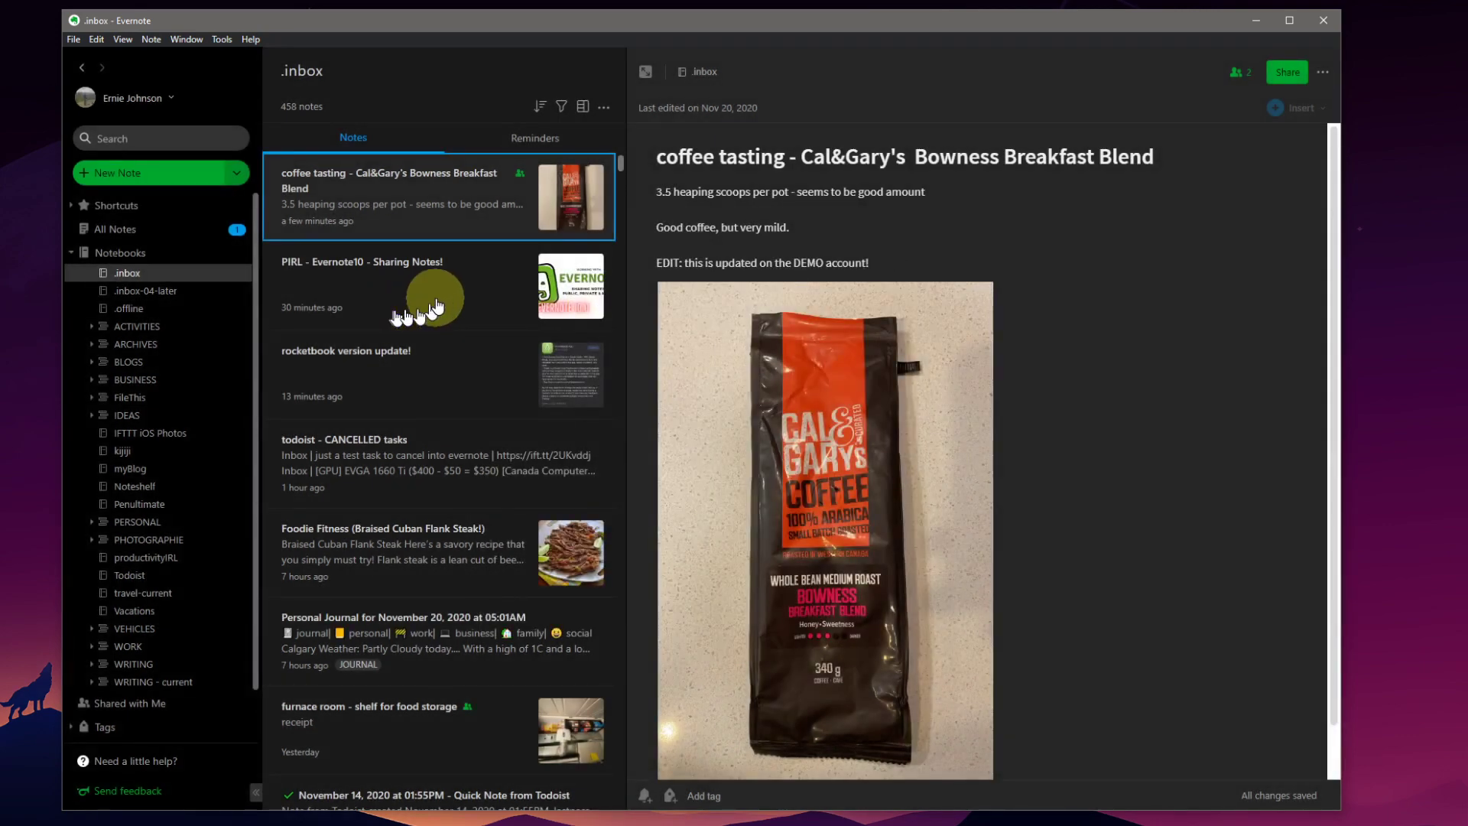
Step: Open the 'todoist - CANCELLED tasks' note and bring up its Share dialog
{"action": "left_click", "coordinate": [480, 452]}
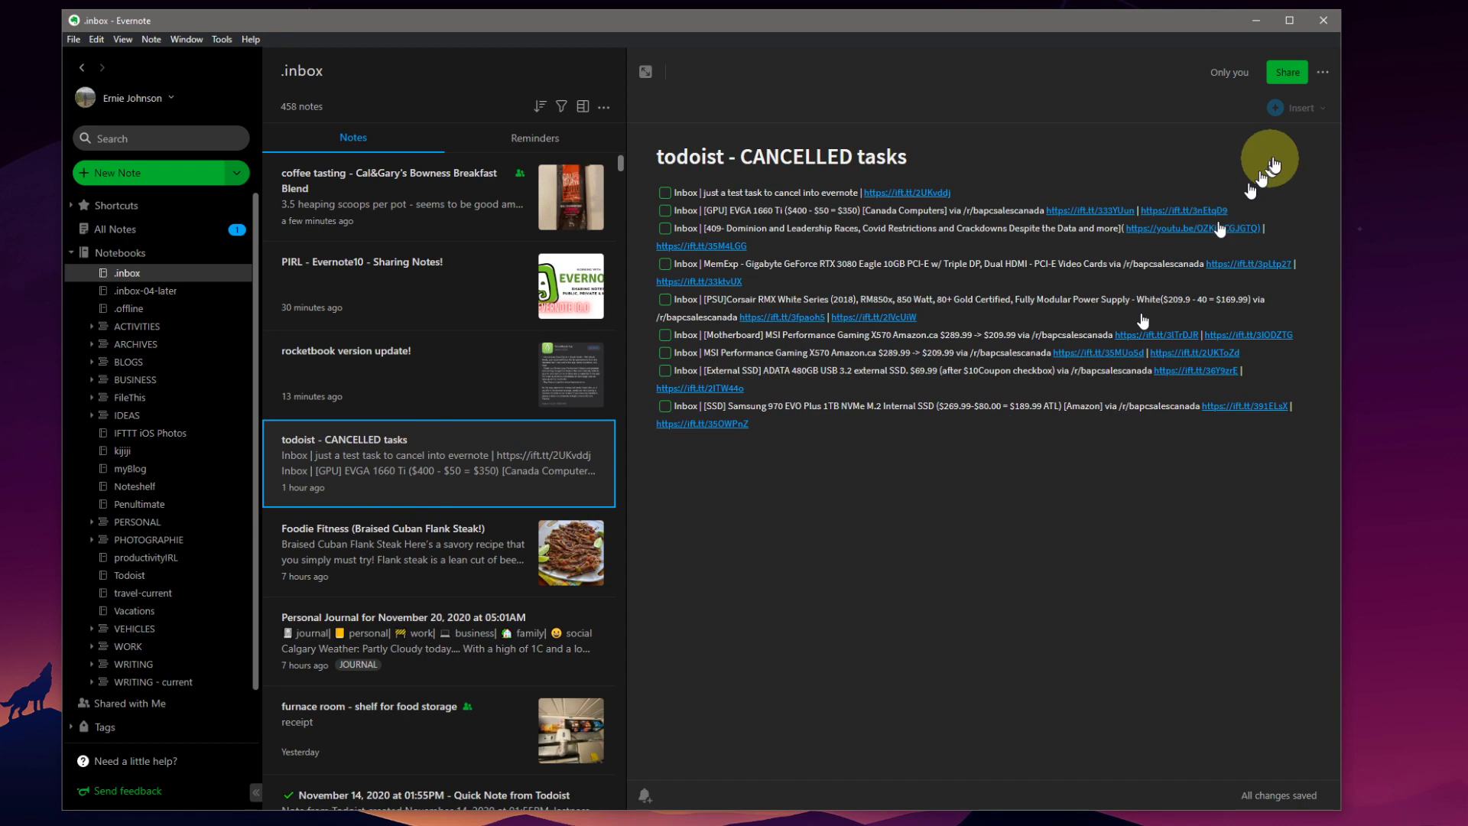
{"action": "left_click_drag", "start_coordinate": [753, 195], "coordinate": [949, 445]}
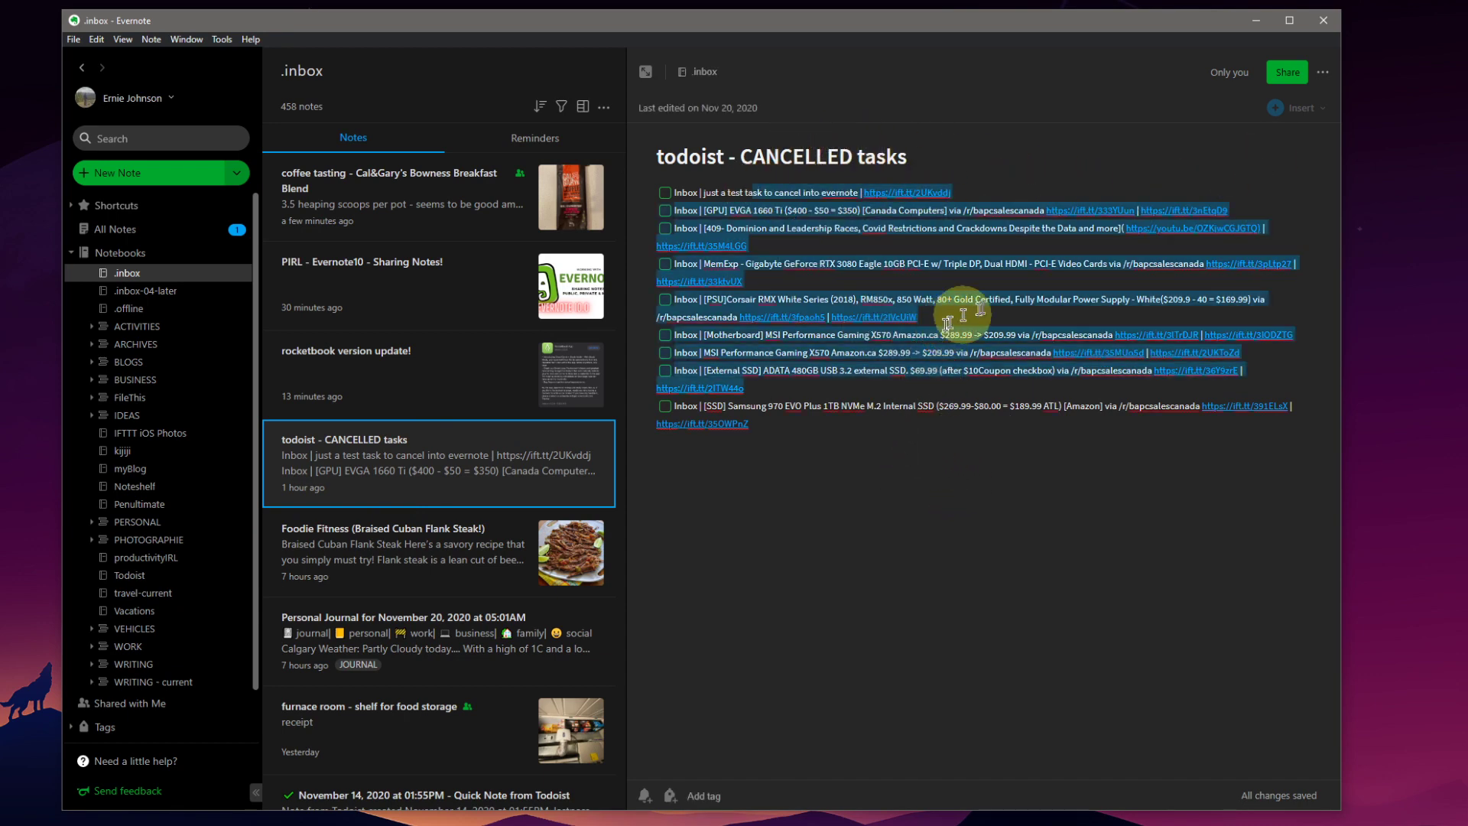
{"action": "left_click", "coordinate": [891, 291]}
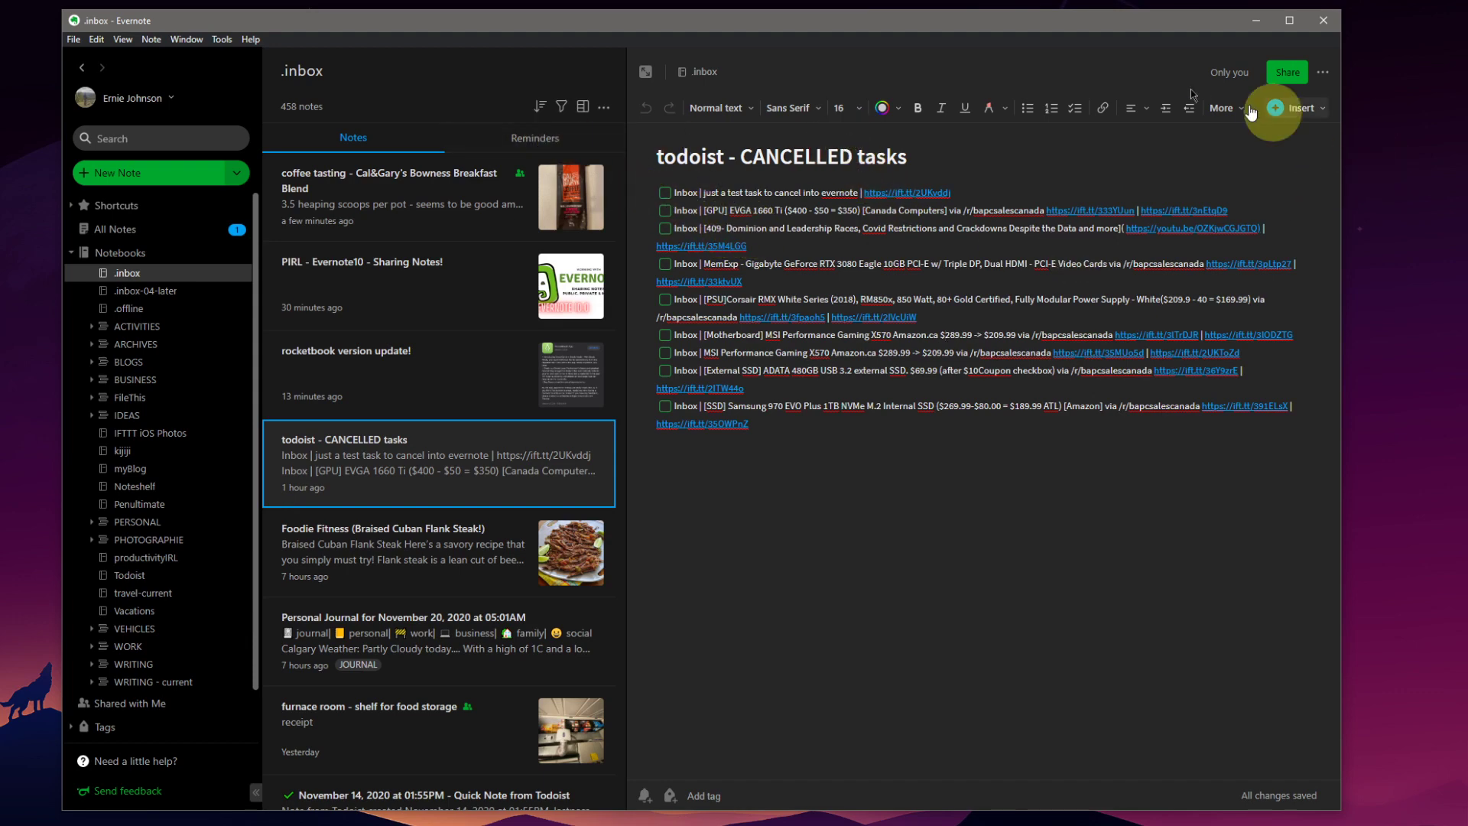
{"action": "left_click", "coordinate": [1288, 74]}
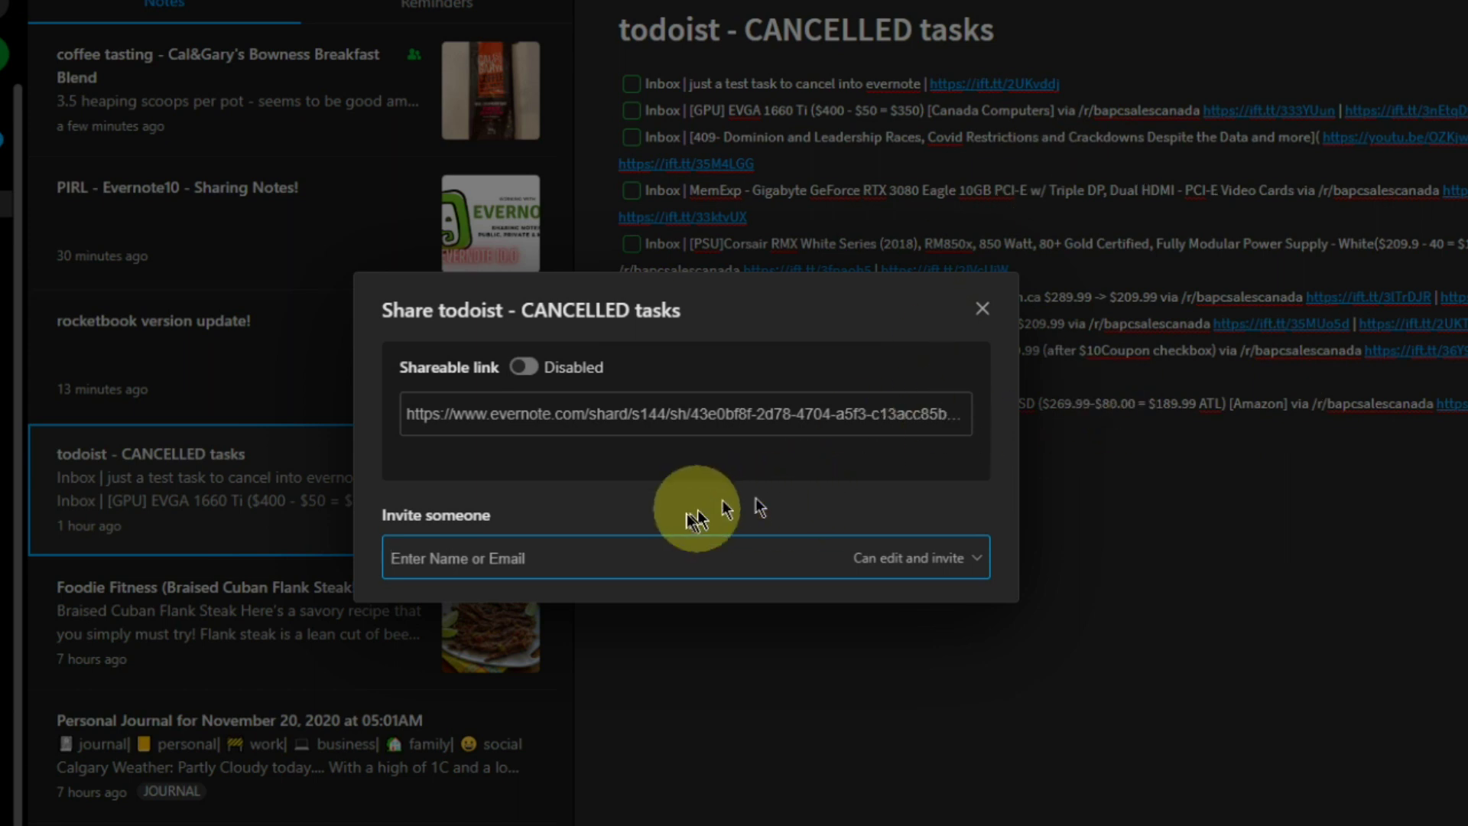
Step: Send the demo account a Can view invitation to the todoist note
{"action": "type", "text": "e"}
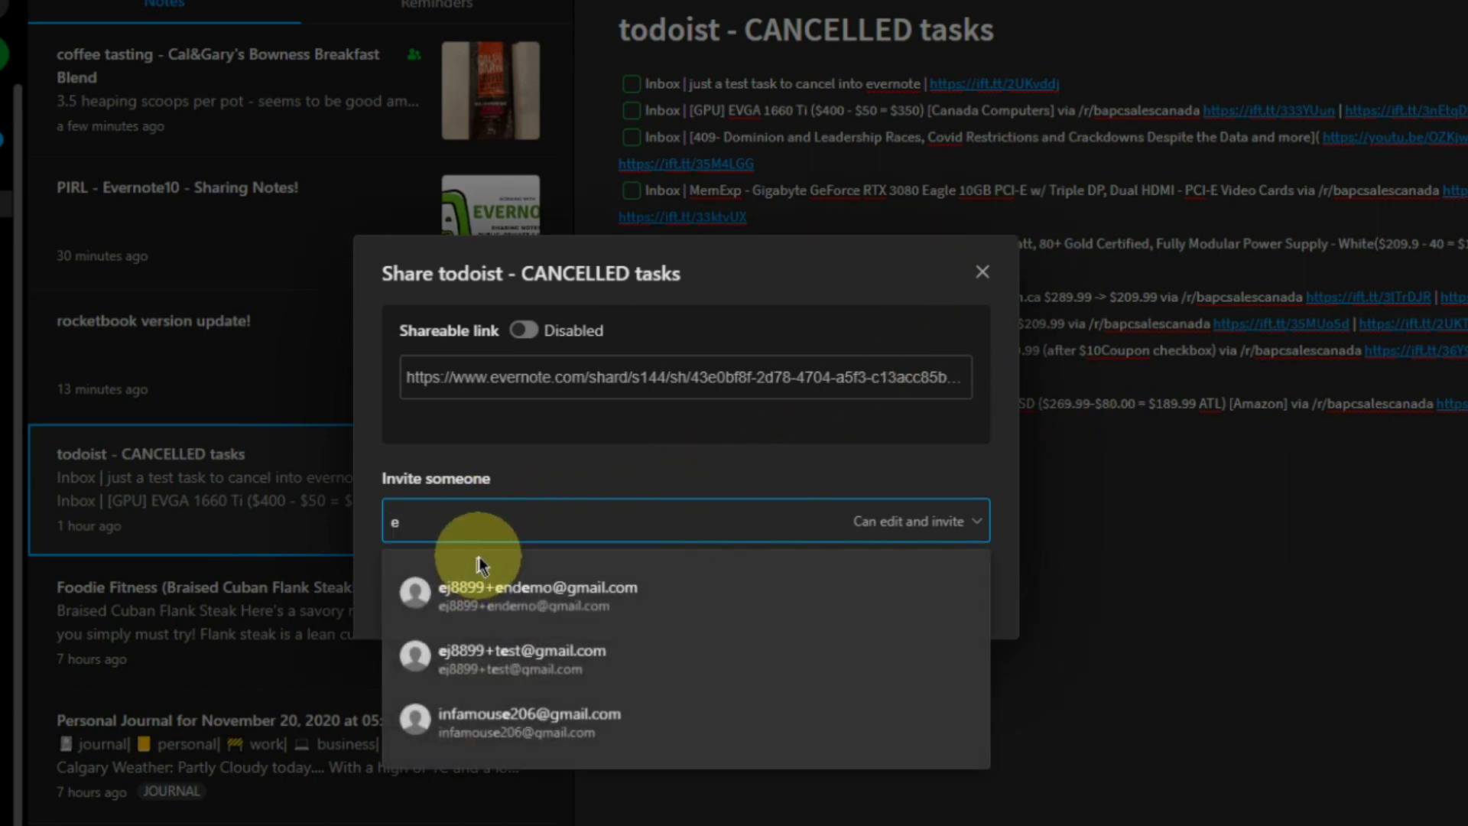
{"action": "type", "text": "j88"}
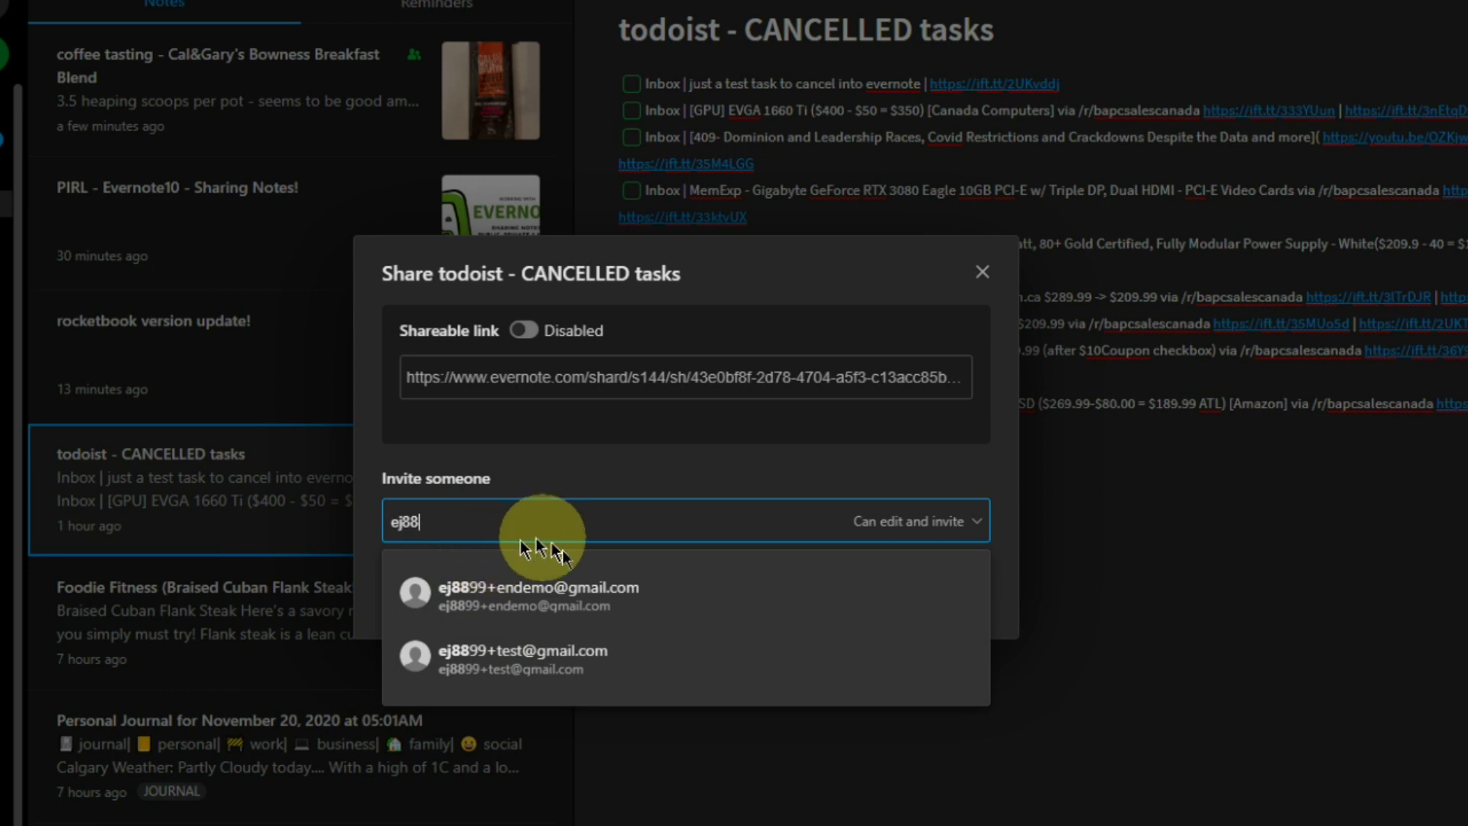
{"action": "left_click", "coordinate": [494, 597]}
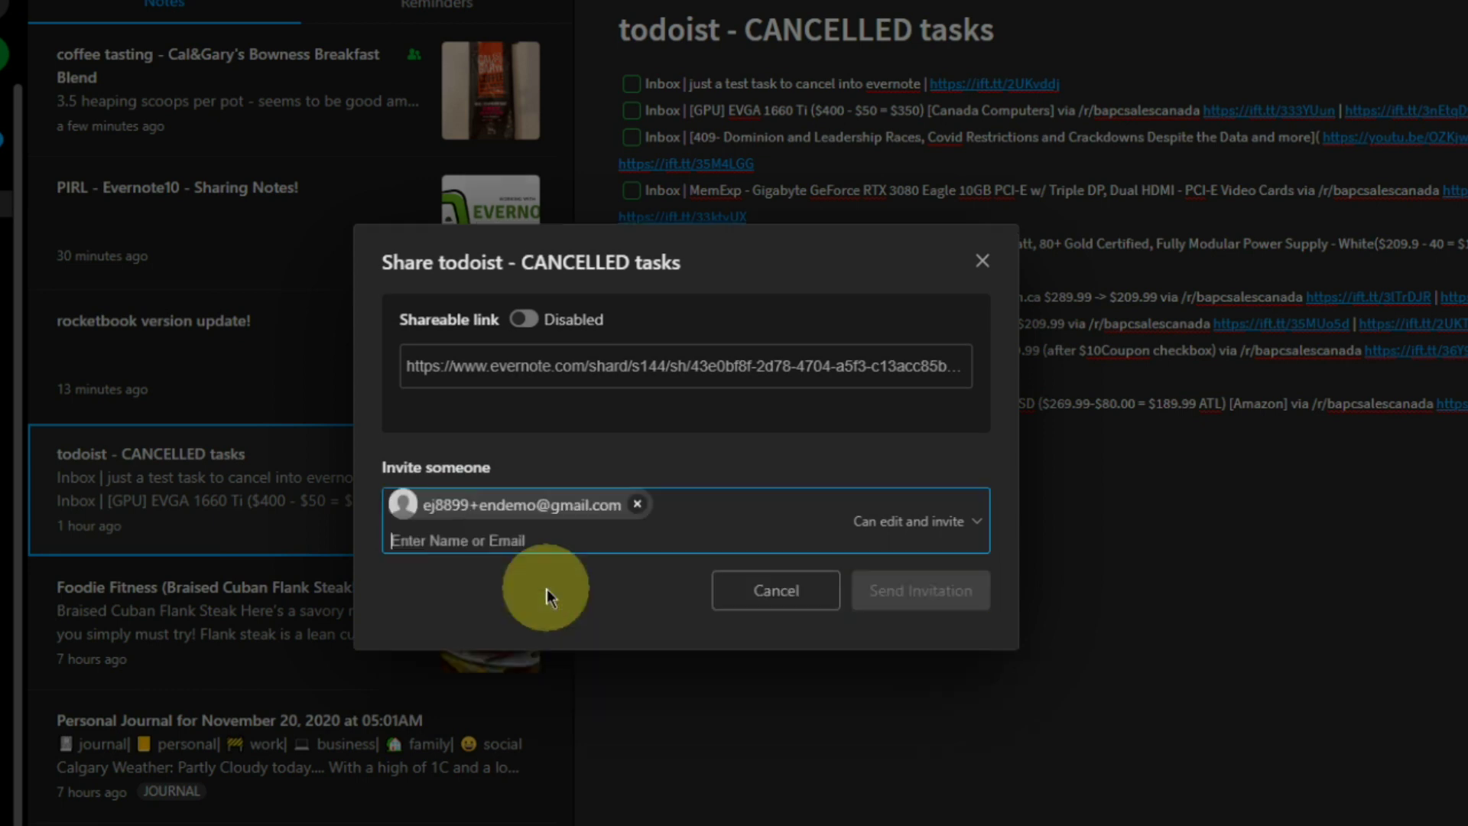
{"action": "left_click", "coordinate": [967, 533]}
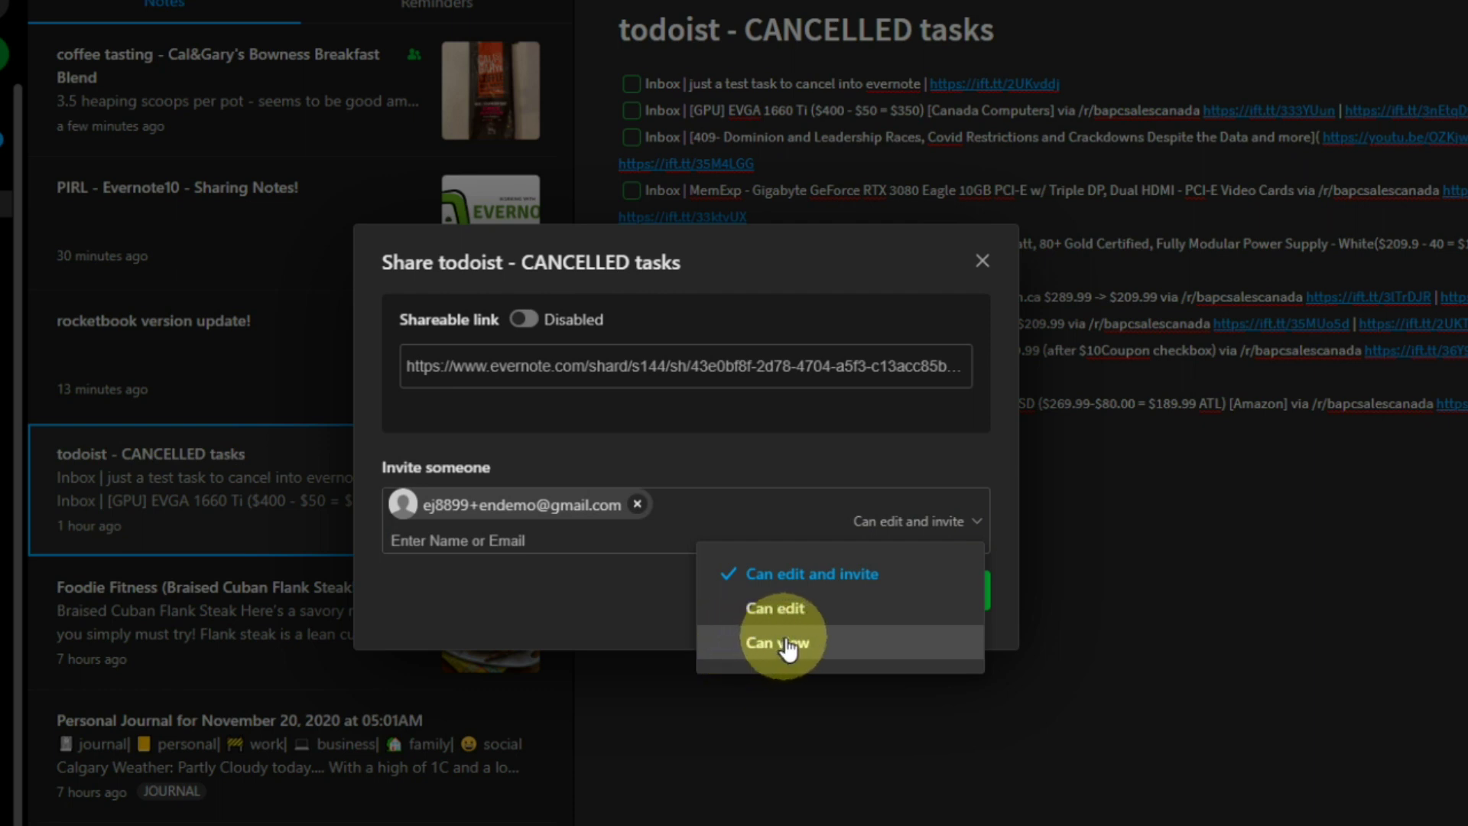
{"action": "left_click", "coordinate": [749, 650]}
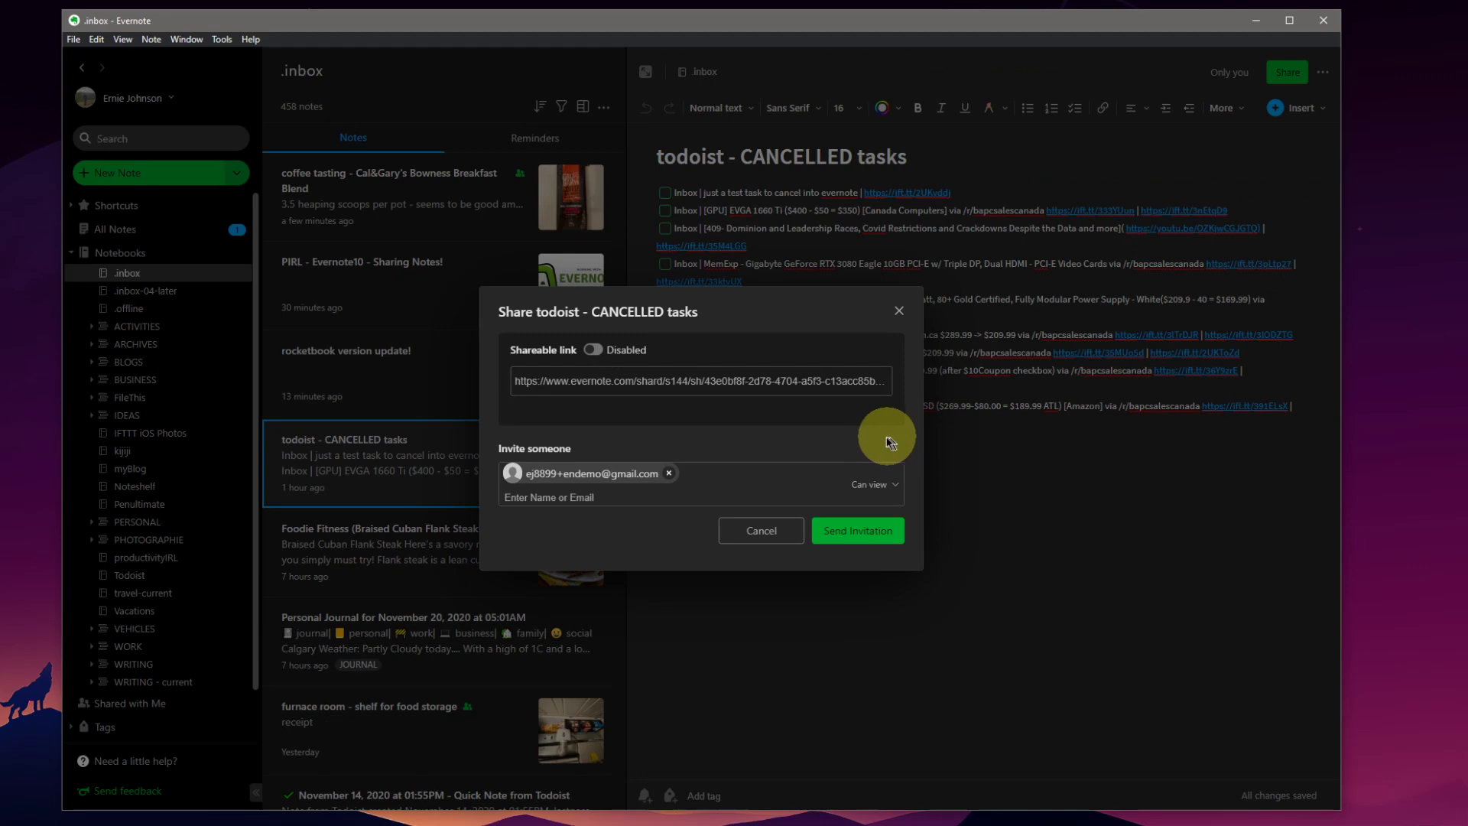
{"action": "left_click", "coordinate": [859, 533]}
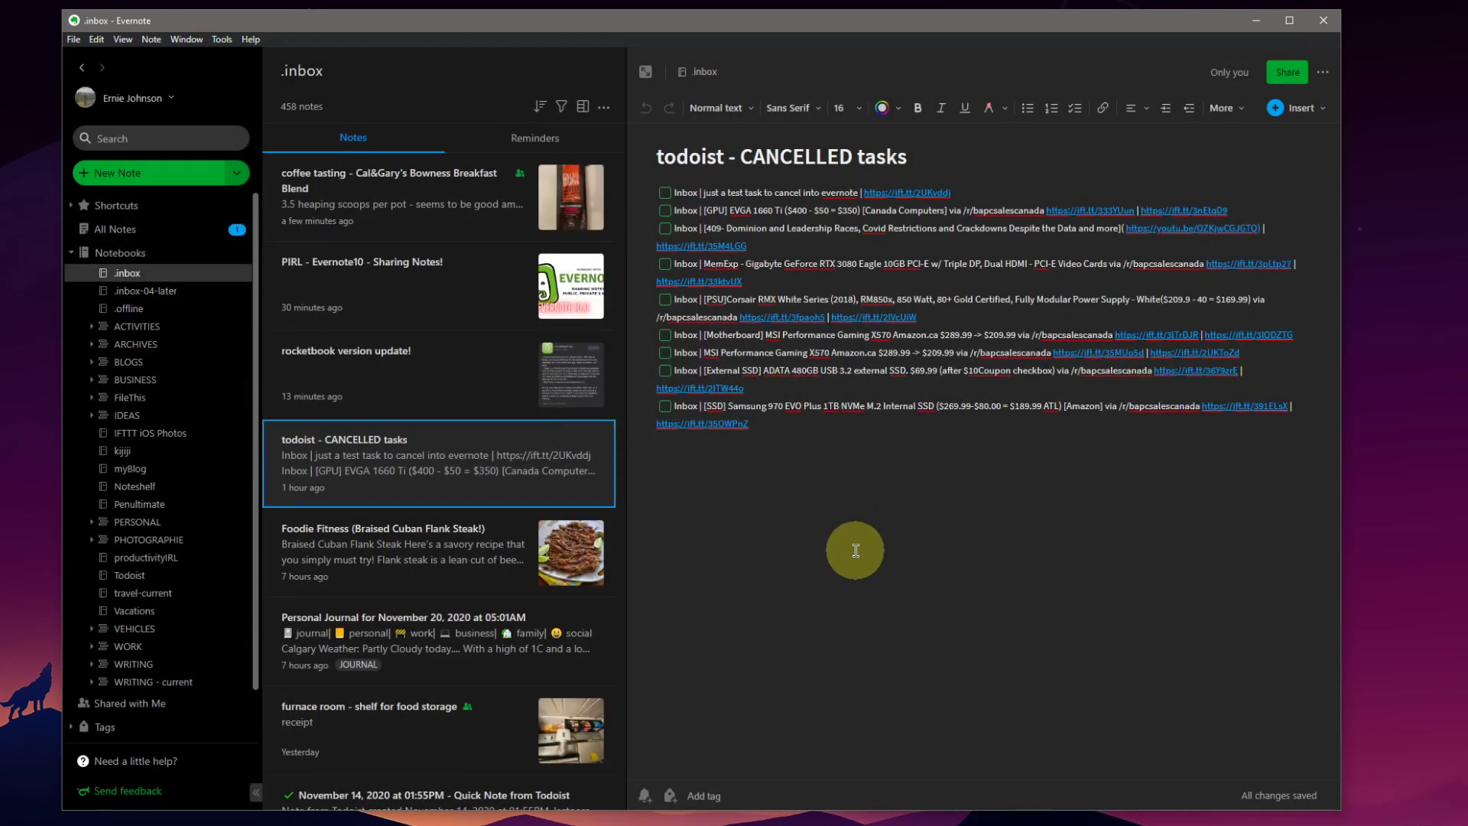
{"action": "left_click", "coordinate": [1237, 76]}
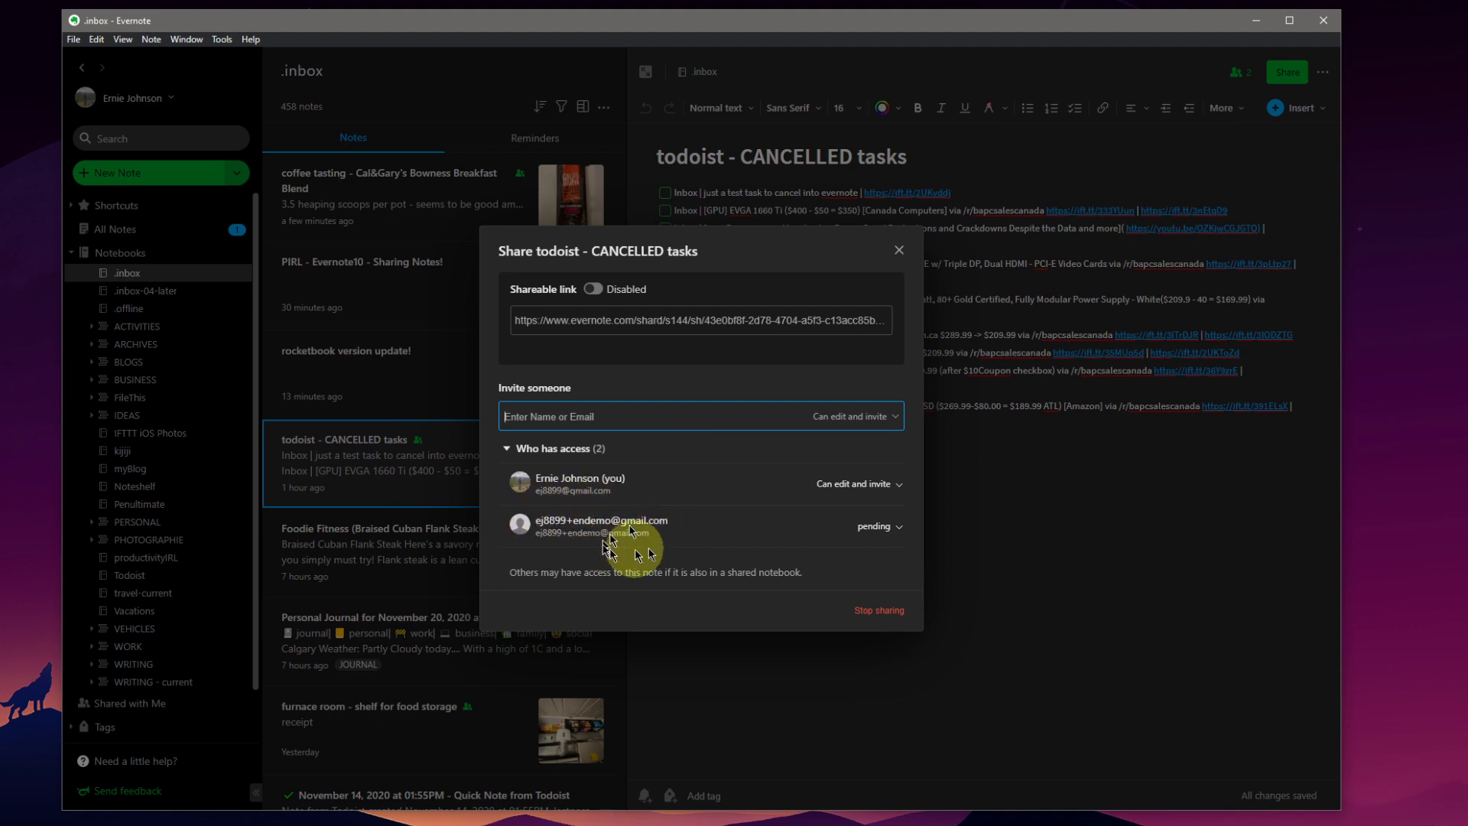
{"action": "left_click", "coordinate": [900, 250]}
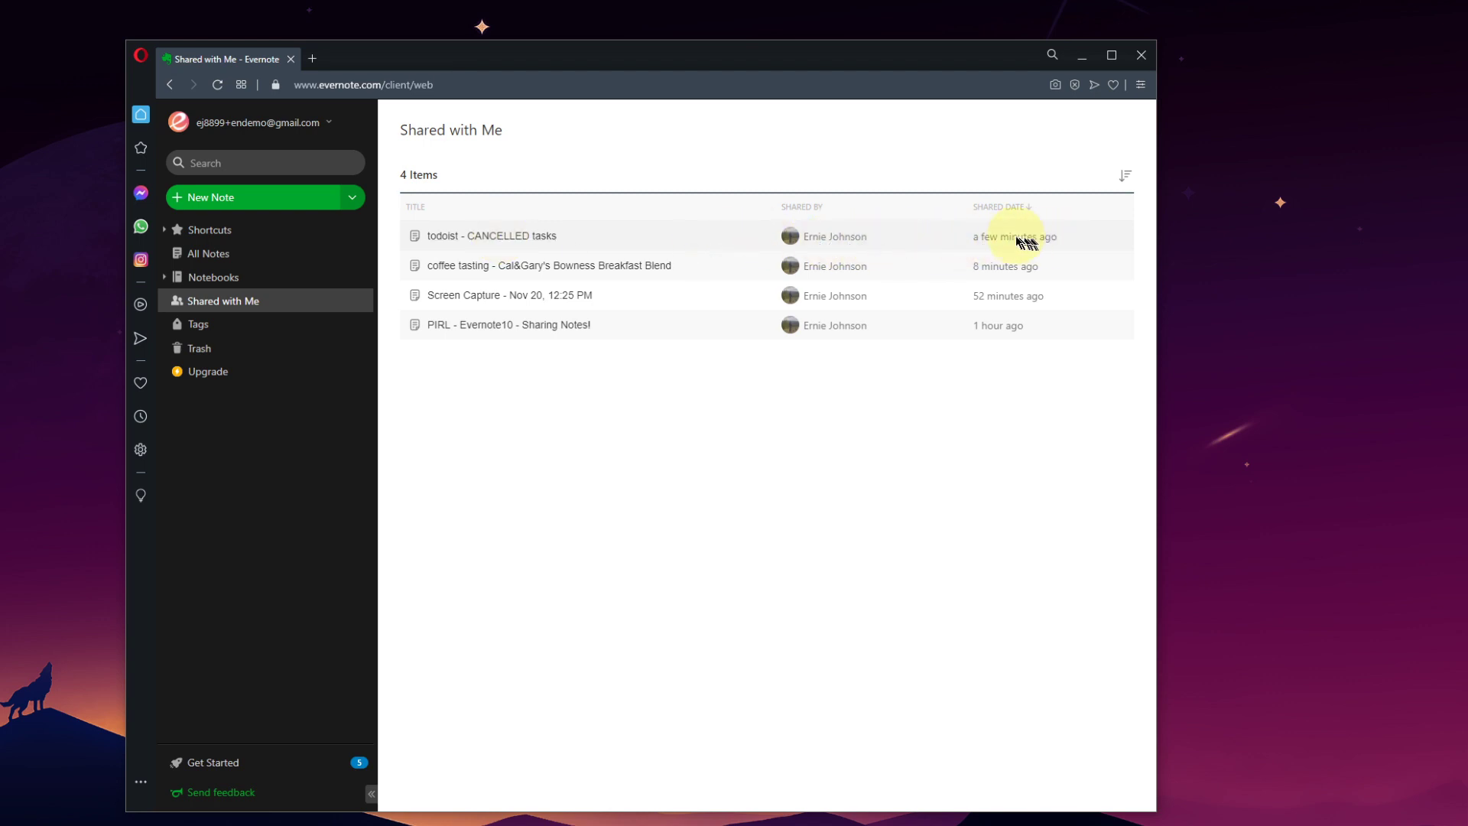
Step: Open 'todoist - CANCELLED tasks' from the Shared with Me list
{"action": "left_click", "coordinate": [475, 242]}
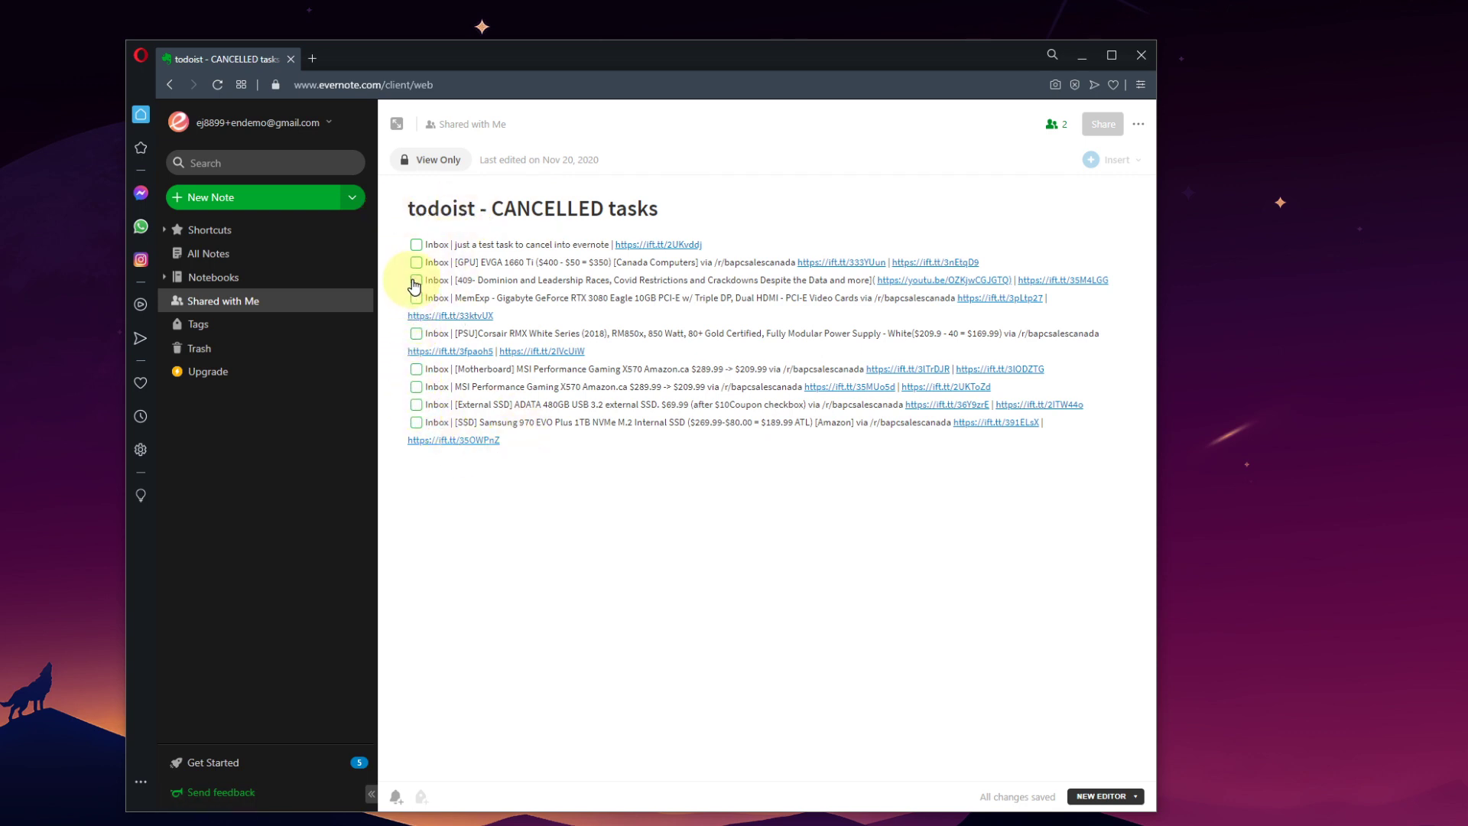
Step: Select the entire todoist task list and copy it
{"action": "left_click_drag", "start_coordinate": [533, 279], "coordinate": [704, 309]}
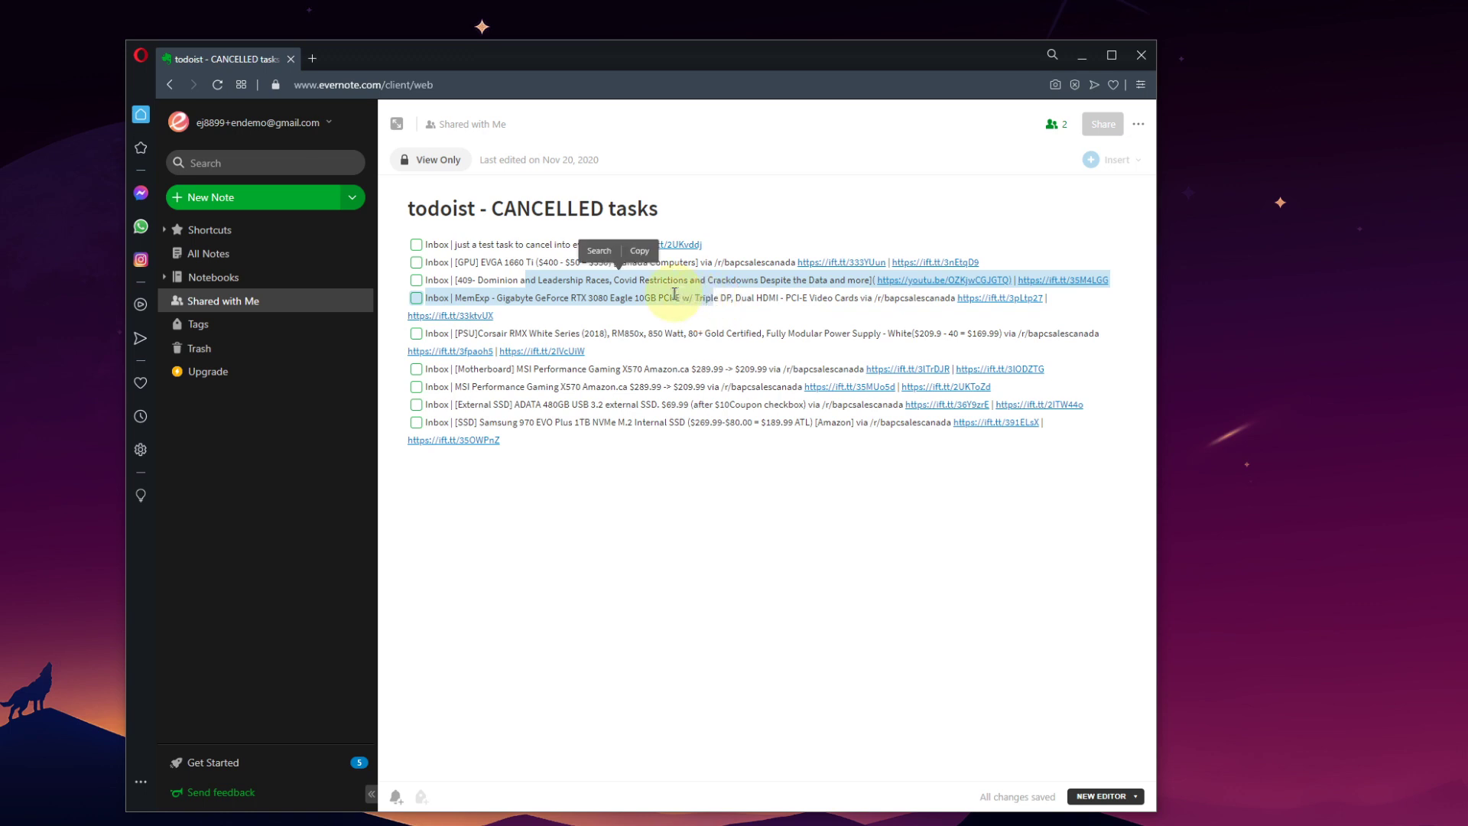
{"action": "left_click", "coordinate": [639, 300]}
{"action": "left_click_drag", "start_coordinate": [454, 245], "coordinate": [727, 452]}
{"action": "right_click", "coordinate": [692, 411]}
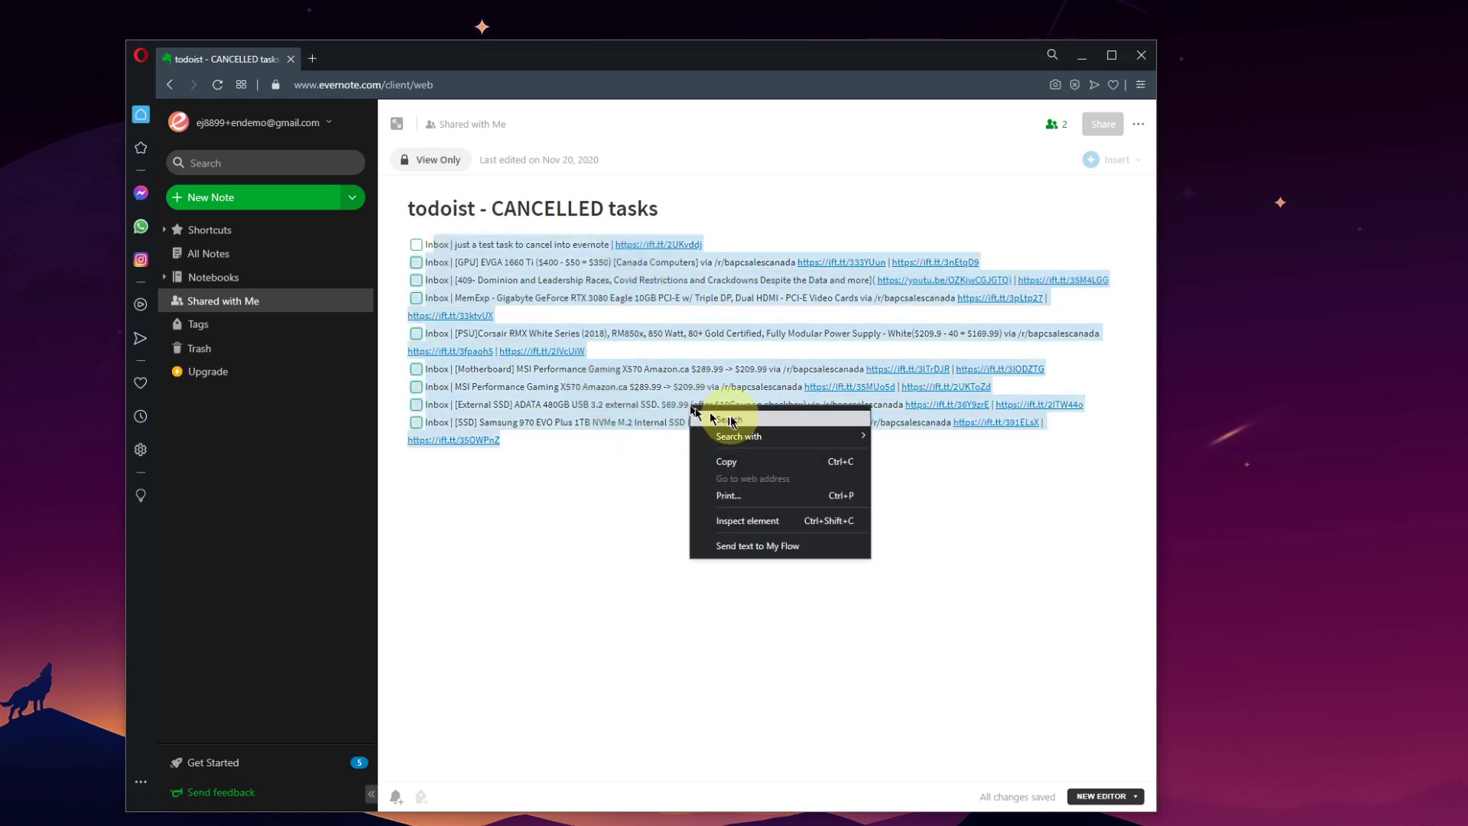
{"action": "left_click", "coordinate": [715, 461]}
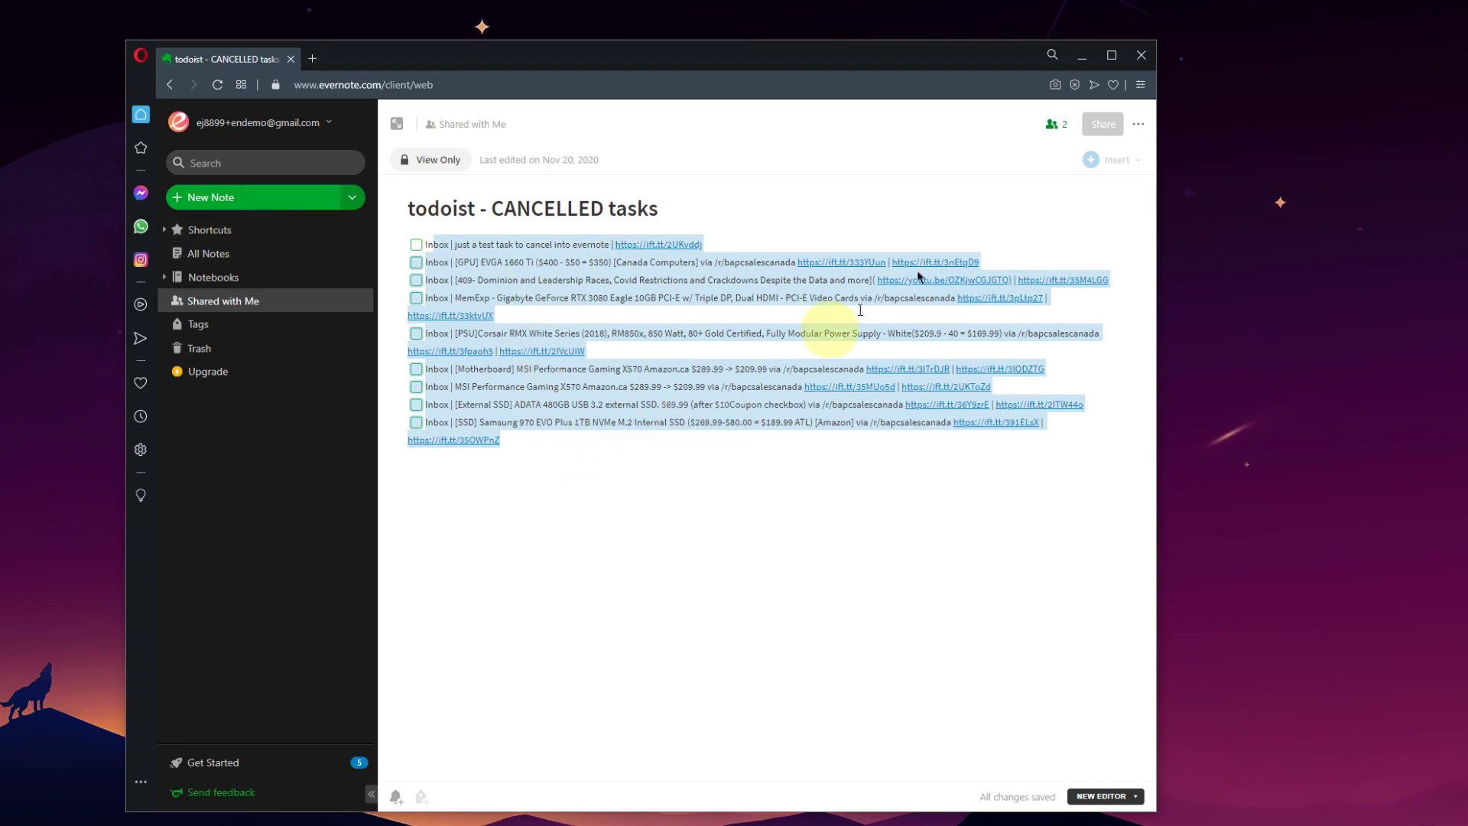
Step: Add the todoist note to Shortcuts and view who has access to it
{"action": "left_click", "coordinate": [1140, 126]}
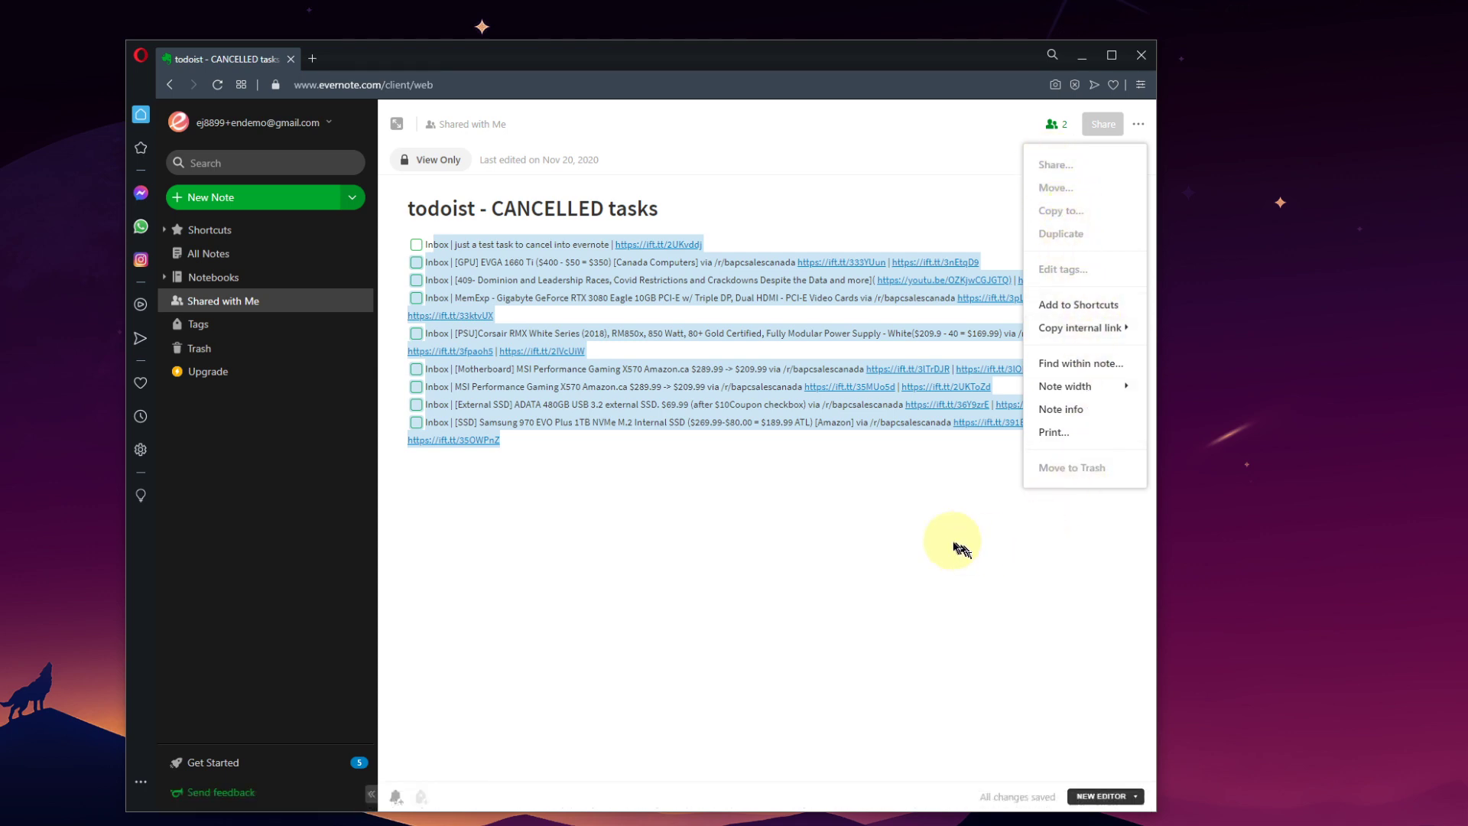
{"action": "left_click", "coordinate": [1086, 310]}
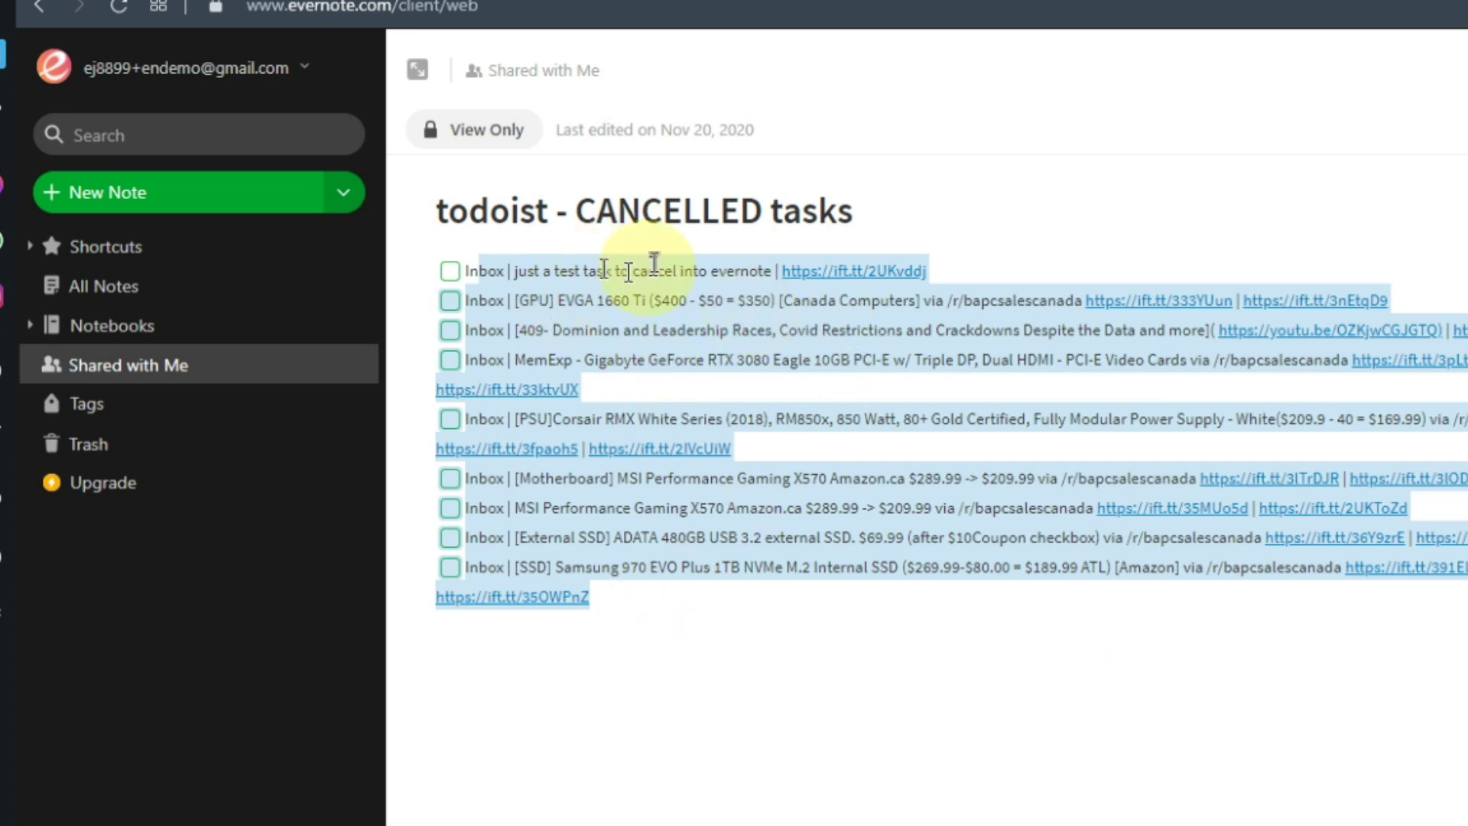
{"action": "mouse_move", "coordinate": [459, 139]}
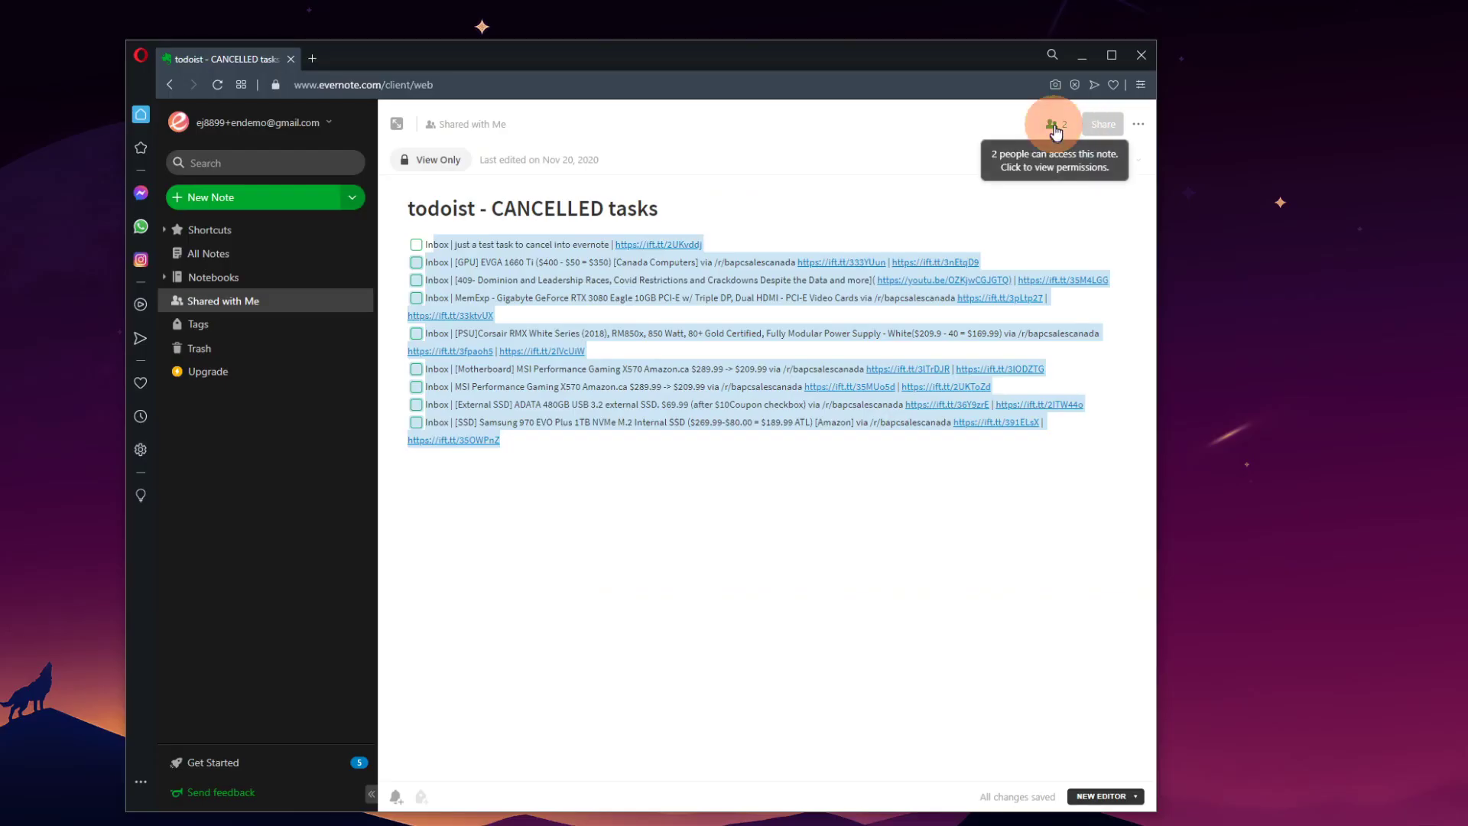
{"action": "left_click", "coordinate": [1056, 132]}
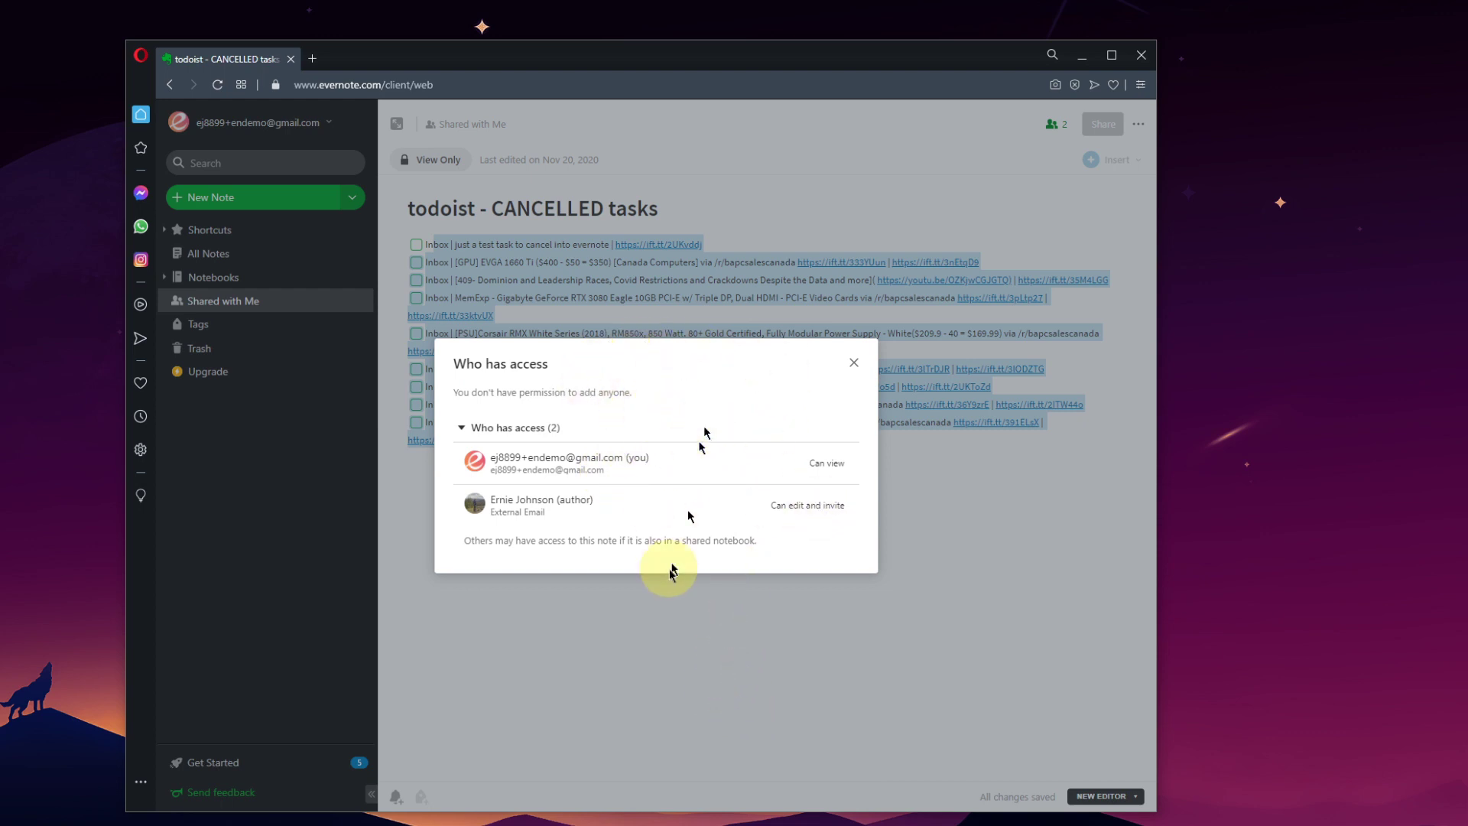
{"action": "left_click", "coordinate": [854, 364]}
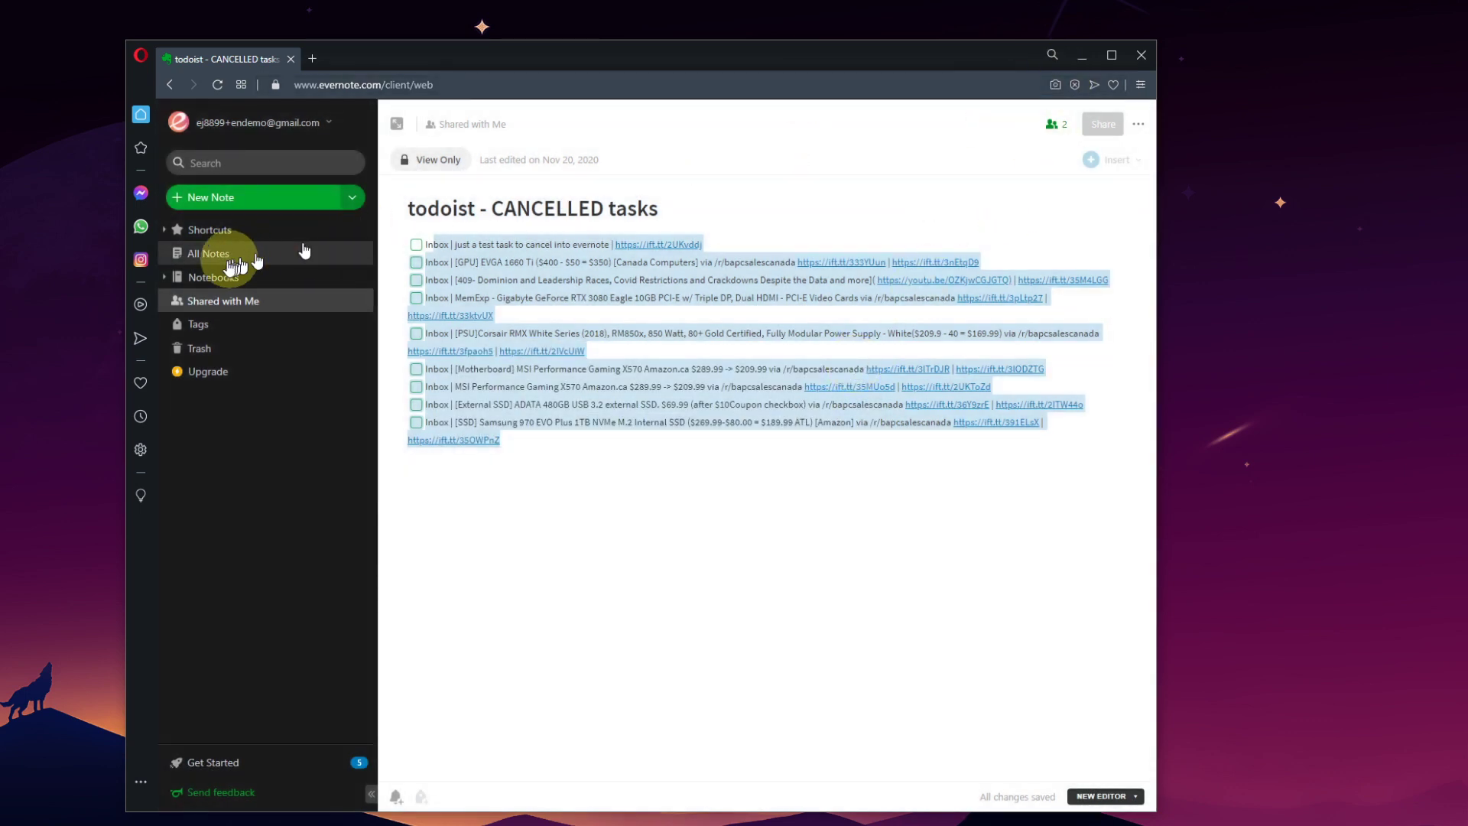
{"action": "left_click", "coordinate": [230, 257]}
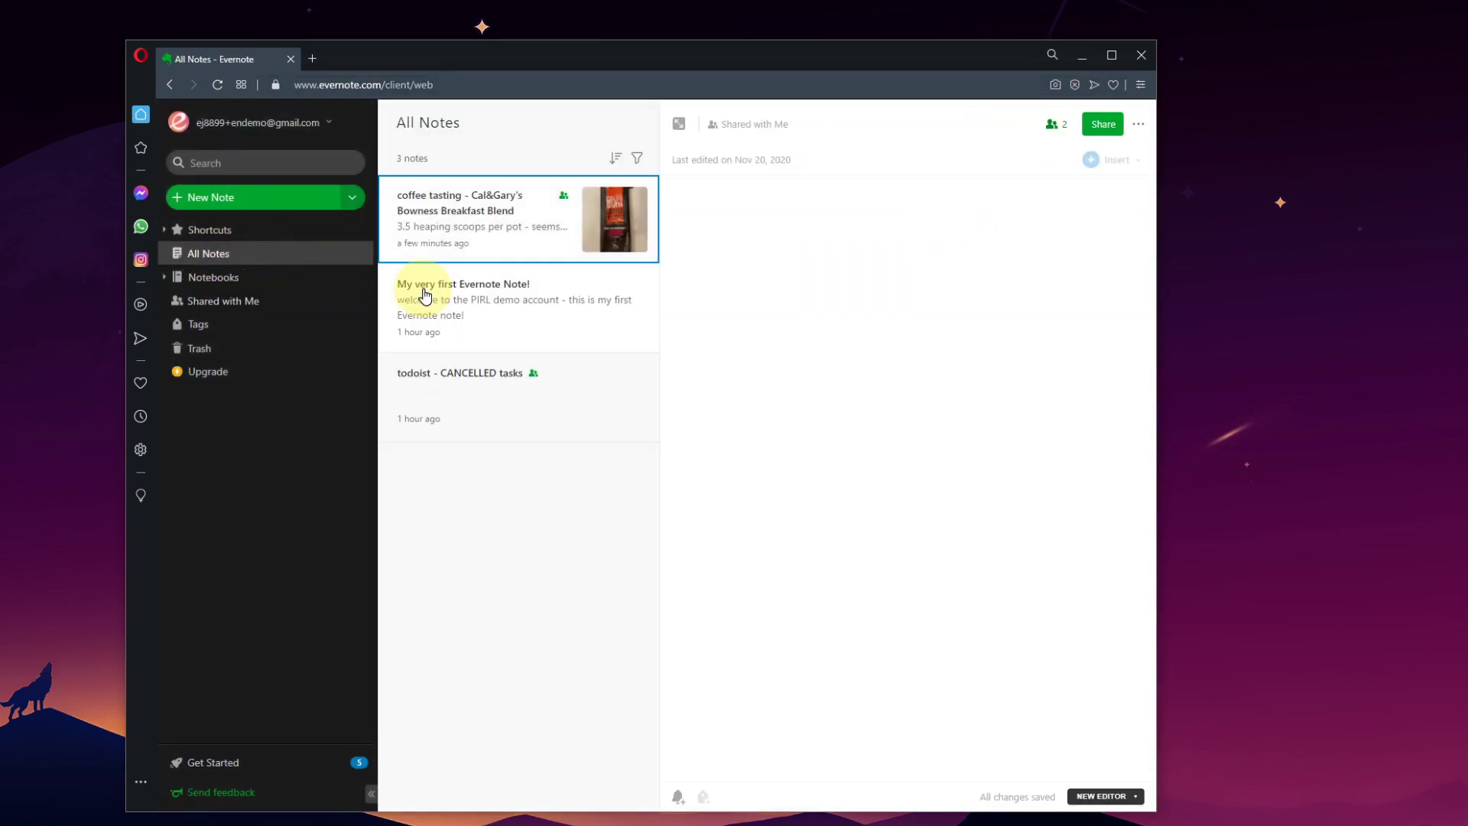
Step: Open 'My very first Evernote Note!' on the web, then view the todoist note's sharing list in the desktop app
{"action": "left_click", "coordinate": [525, 410]}
{"action": "left_click", "coordinate": [516, 331]}
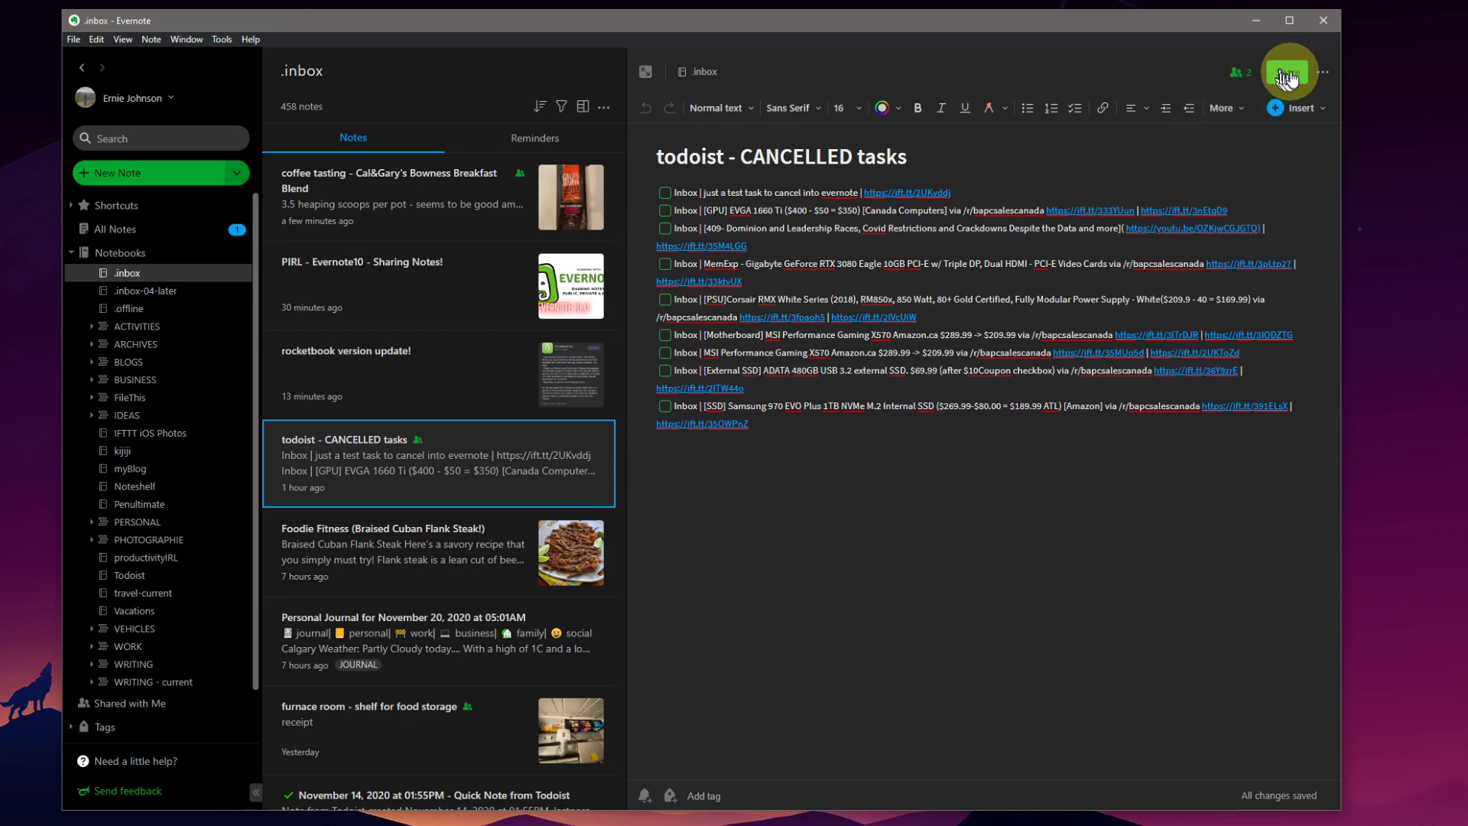
{"action": "left_click", "coordinate": [1240, 75]}
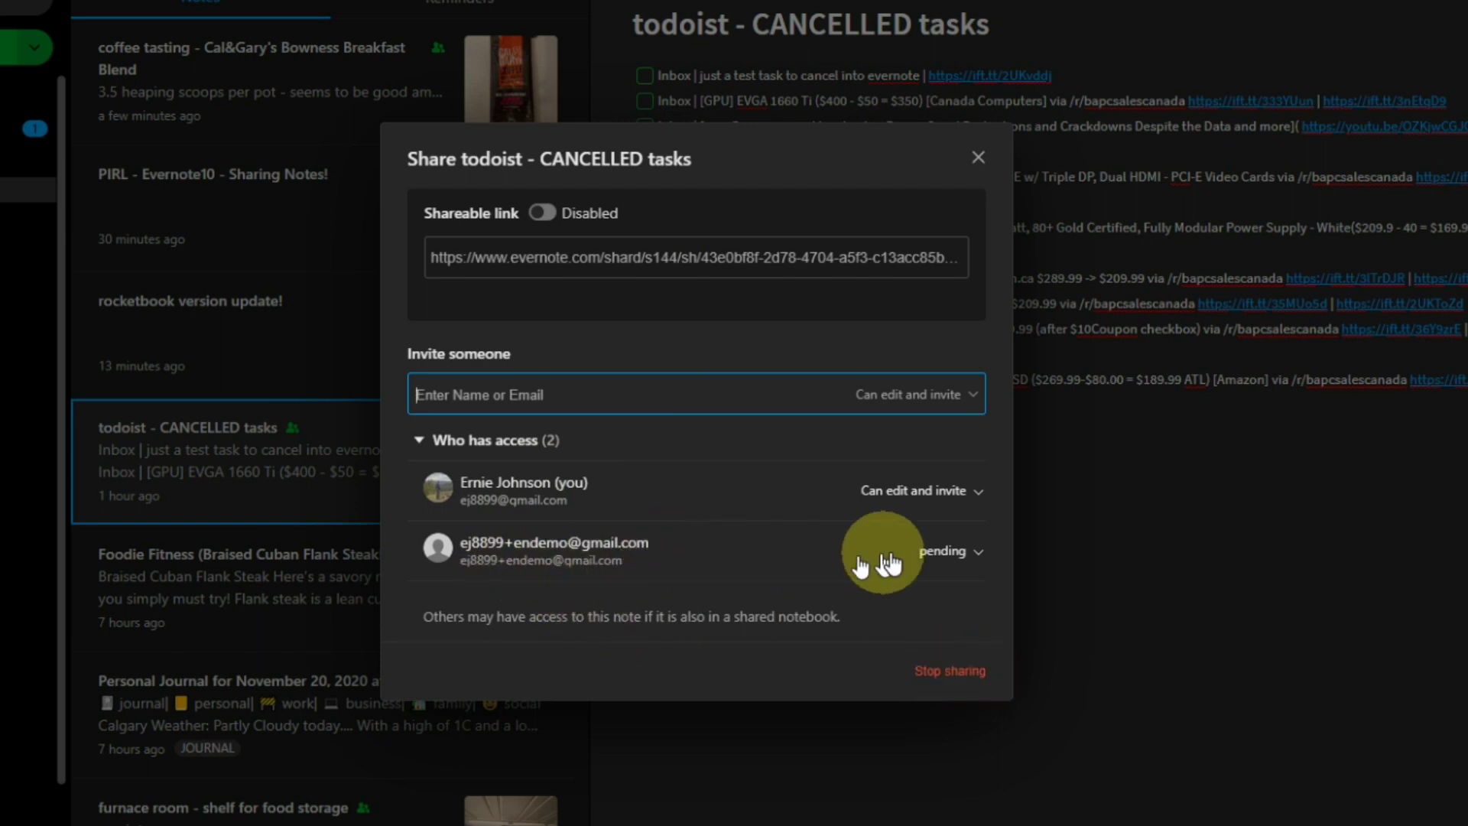
Step: Remove the demo account's pending access to the todoist note and close the Share dialog
{"action": "left_click", "coordinate": [978, 552]}
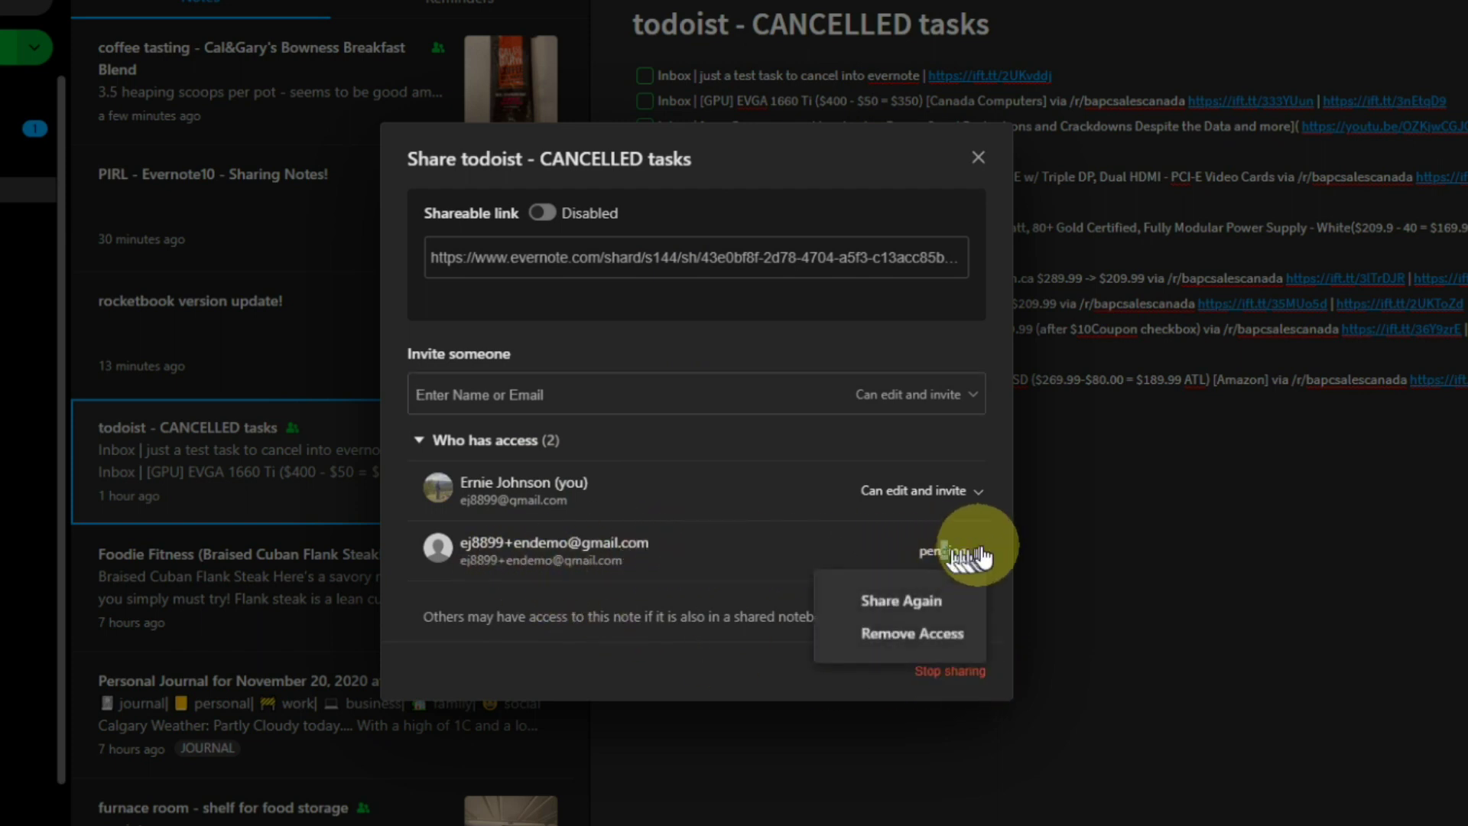
{"action": "left_click", "coordinate": [910, 635]}
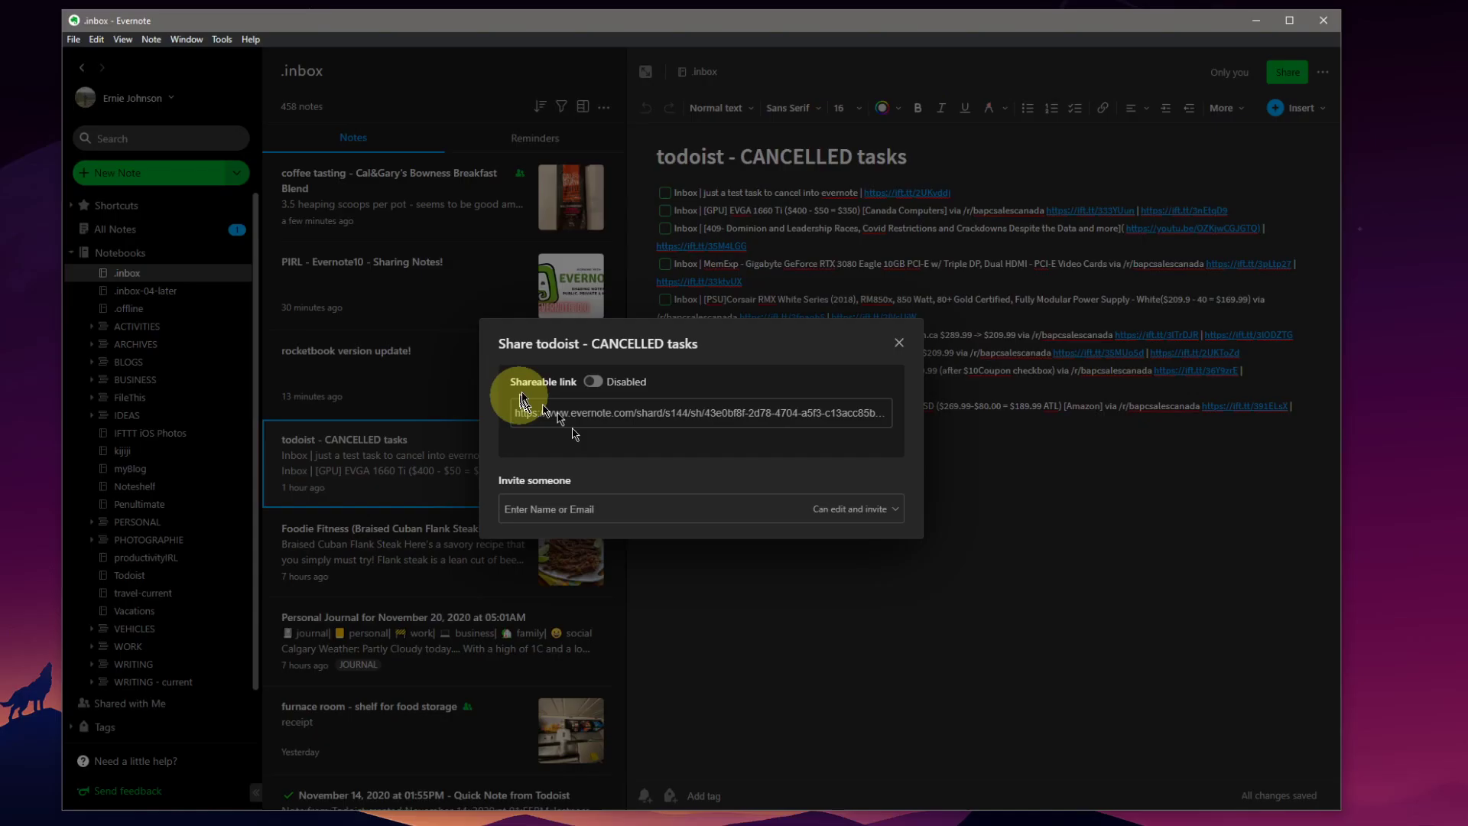
{"action": "left_click", "coordinate": [900, 344]}
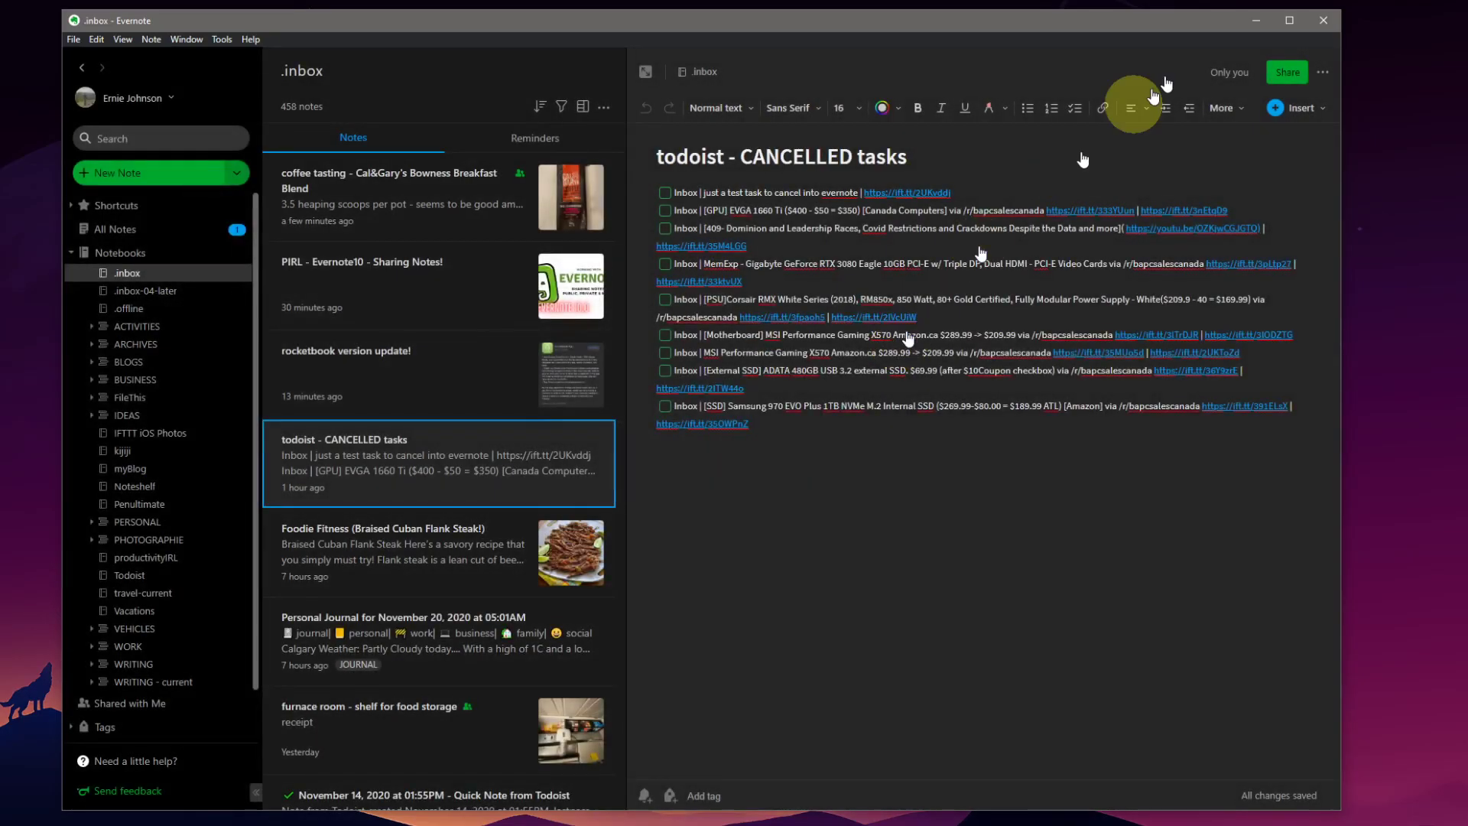
Step: Confirm the todoist note no longer opens from the demo account's Shared with Me list
{"action": "key", "text": "super+d"}
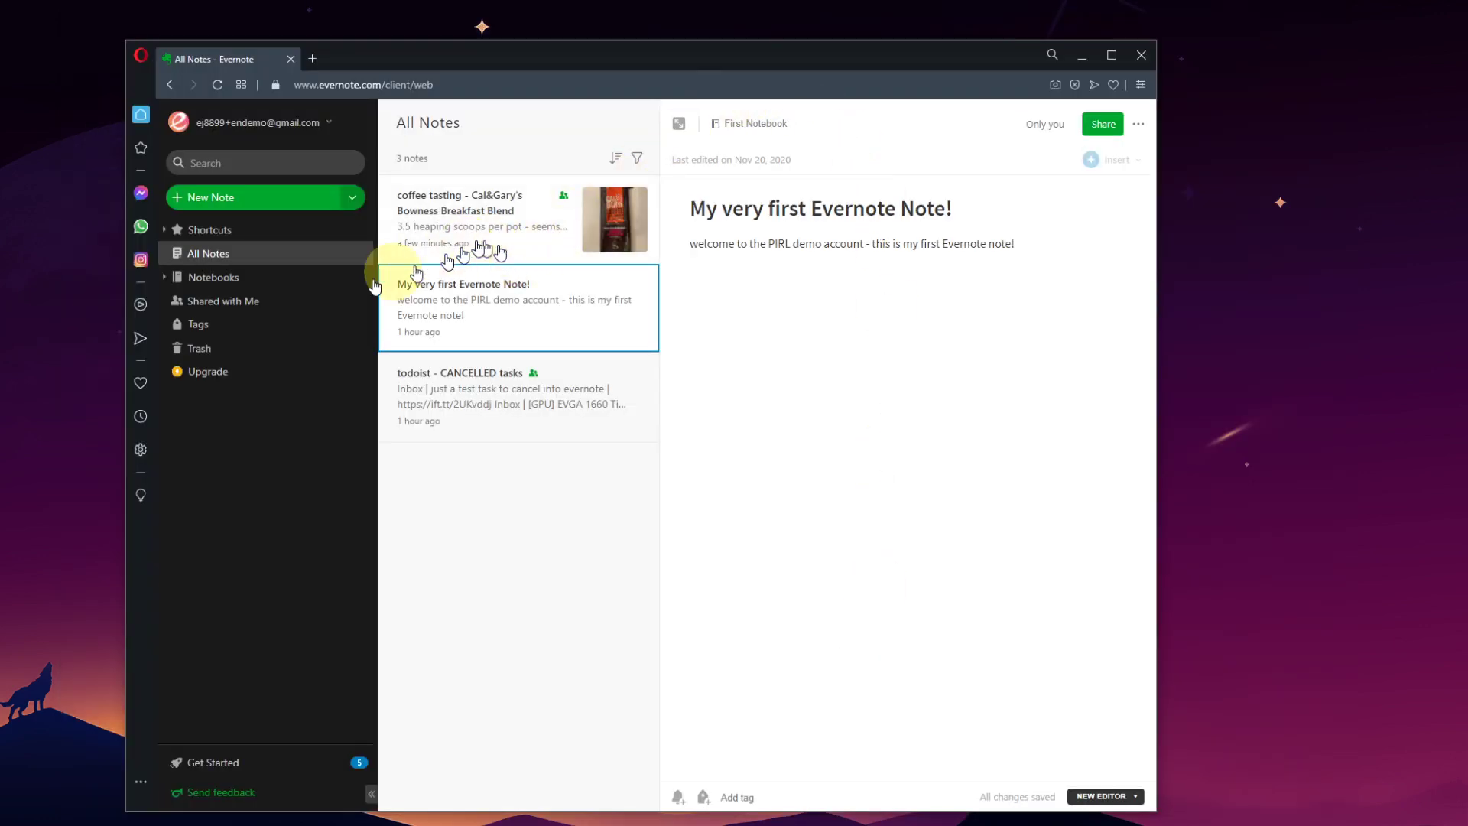
{"action": "left_click", "coordinate": [223, 300]}
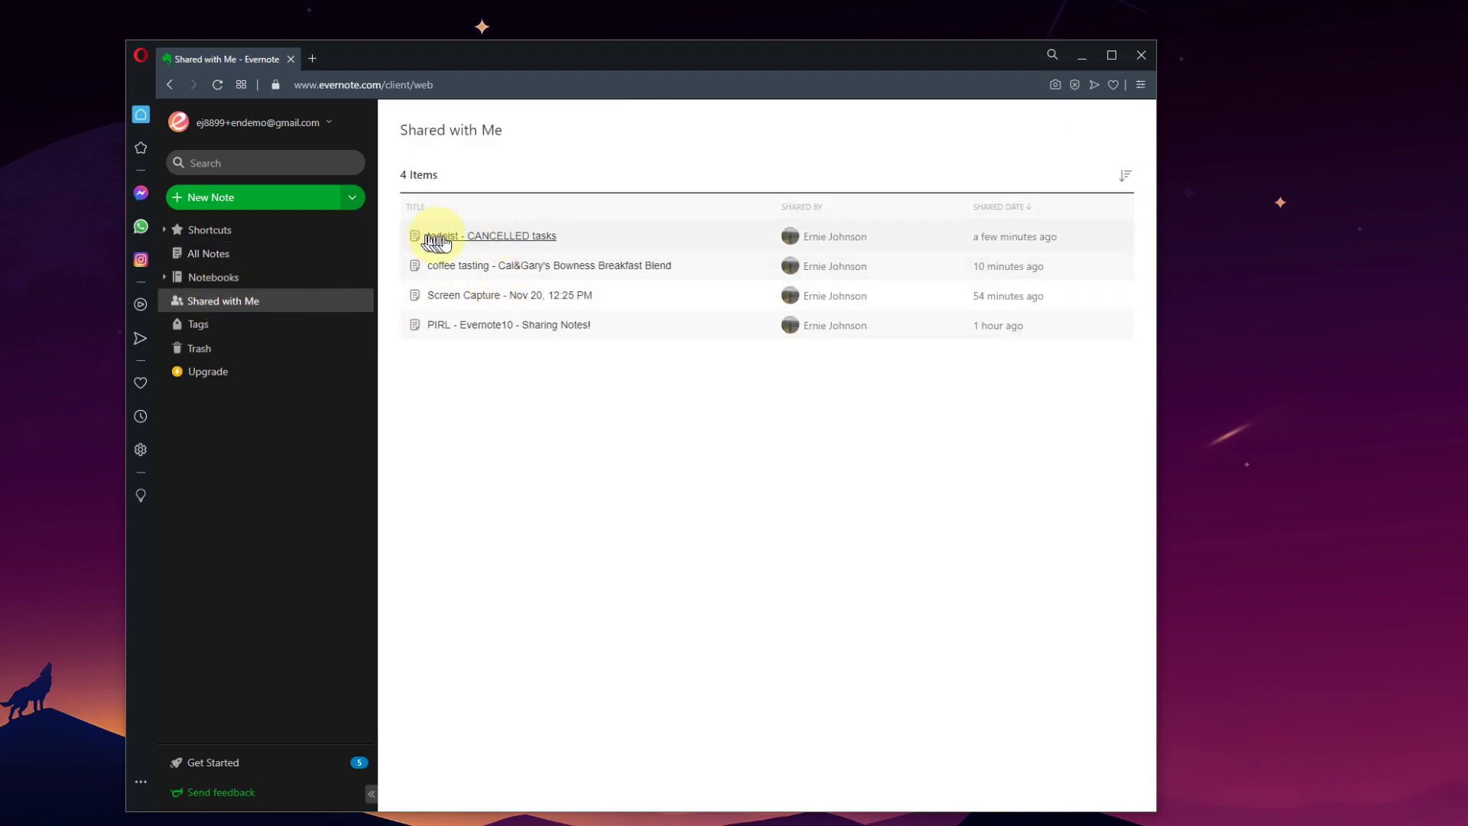
{"action": "left_click", "coordinate": [512, 242]}
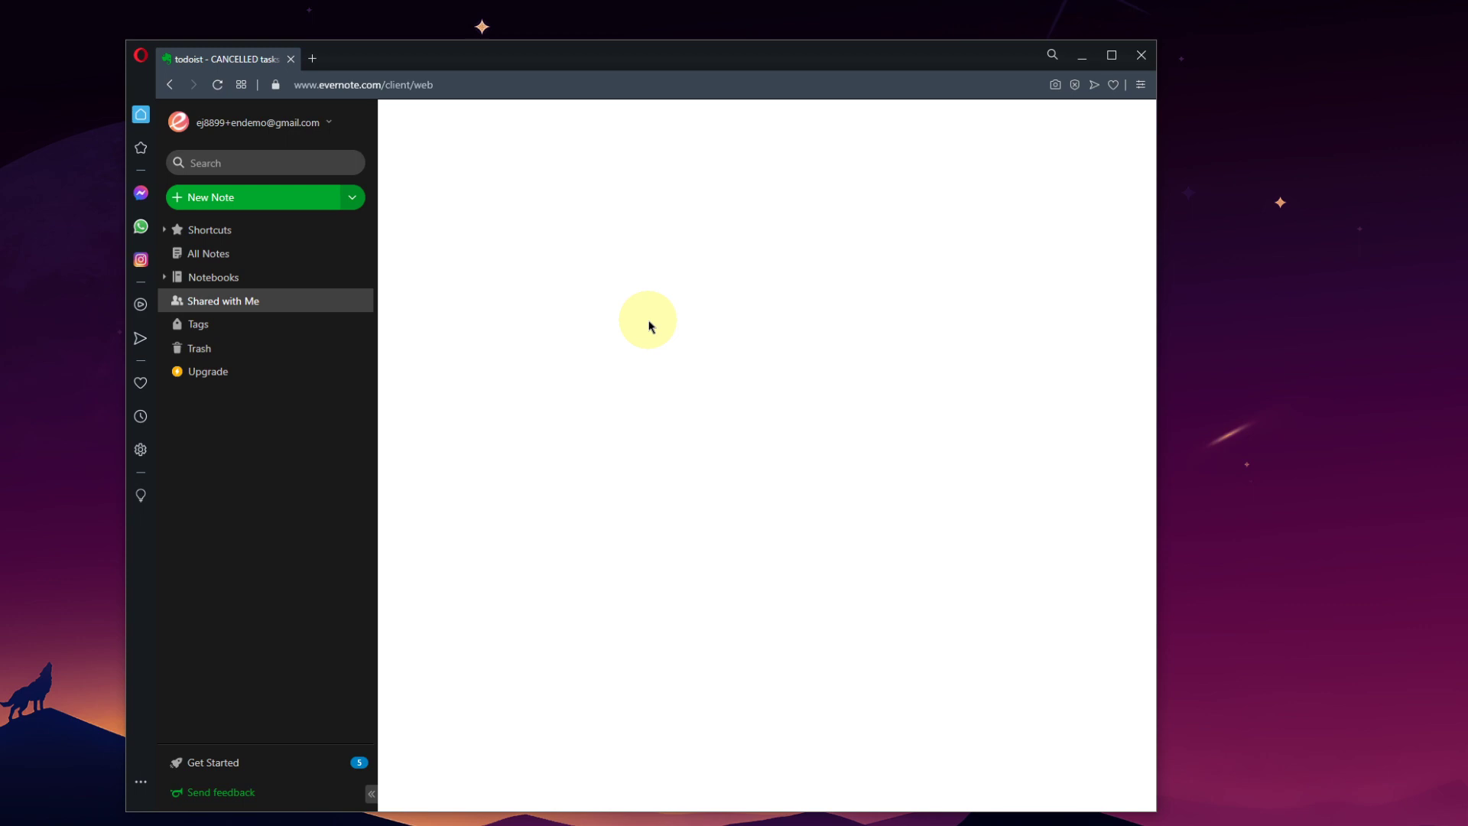
{"action": "left_click", "coordinate": [225, 303]}
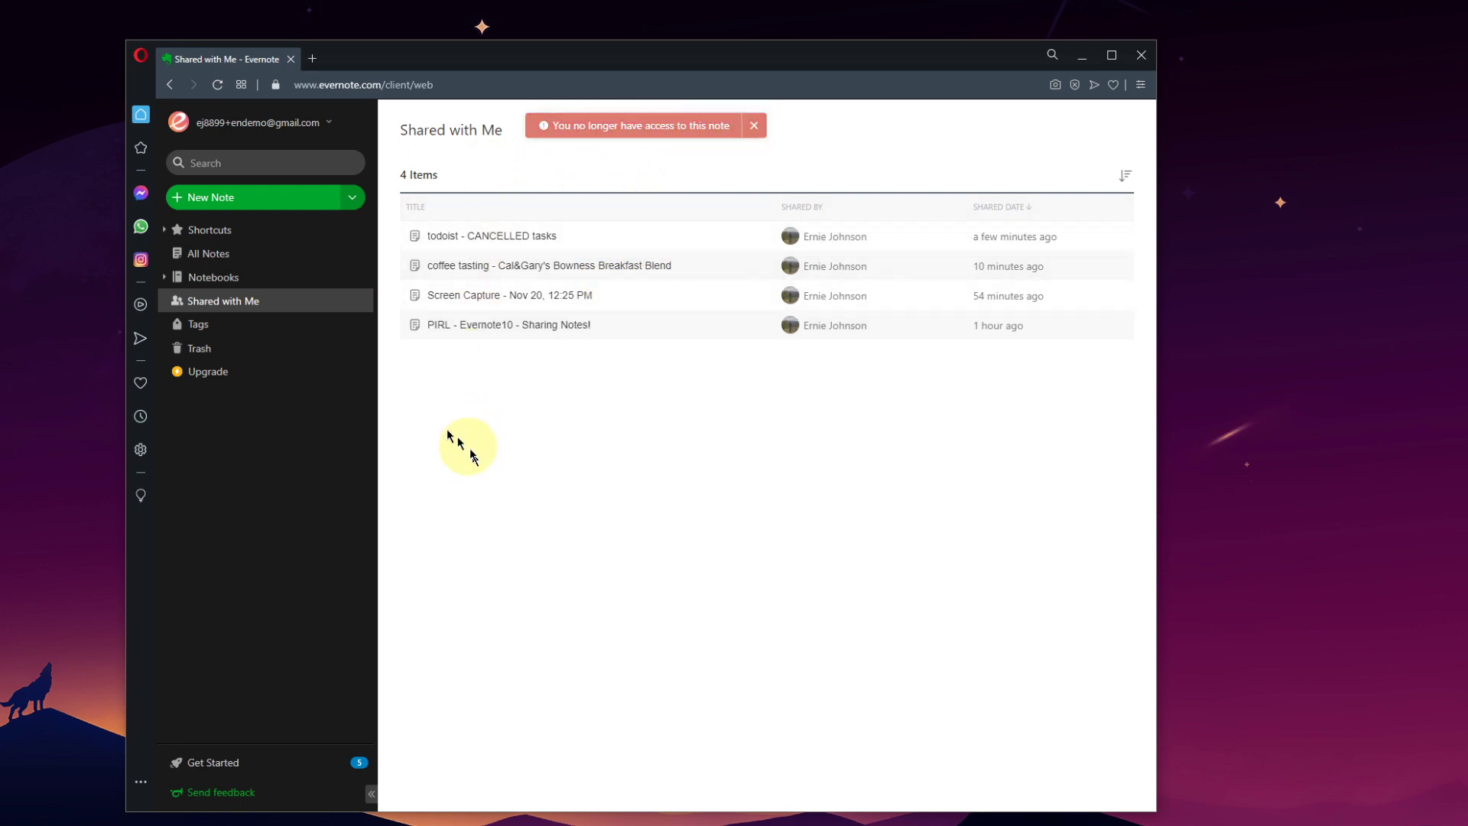
Step: Check the coffee note's sharing list, then go to All Notes and open 'My very first Evernote Note!'
{"action": "left_click", "coordinate": [527, 277]}
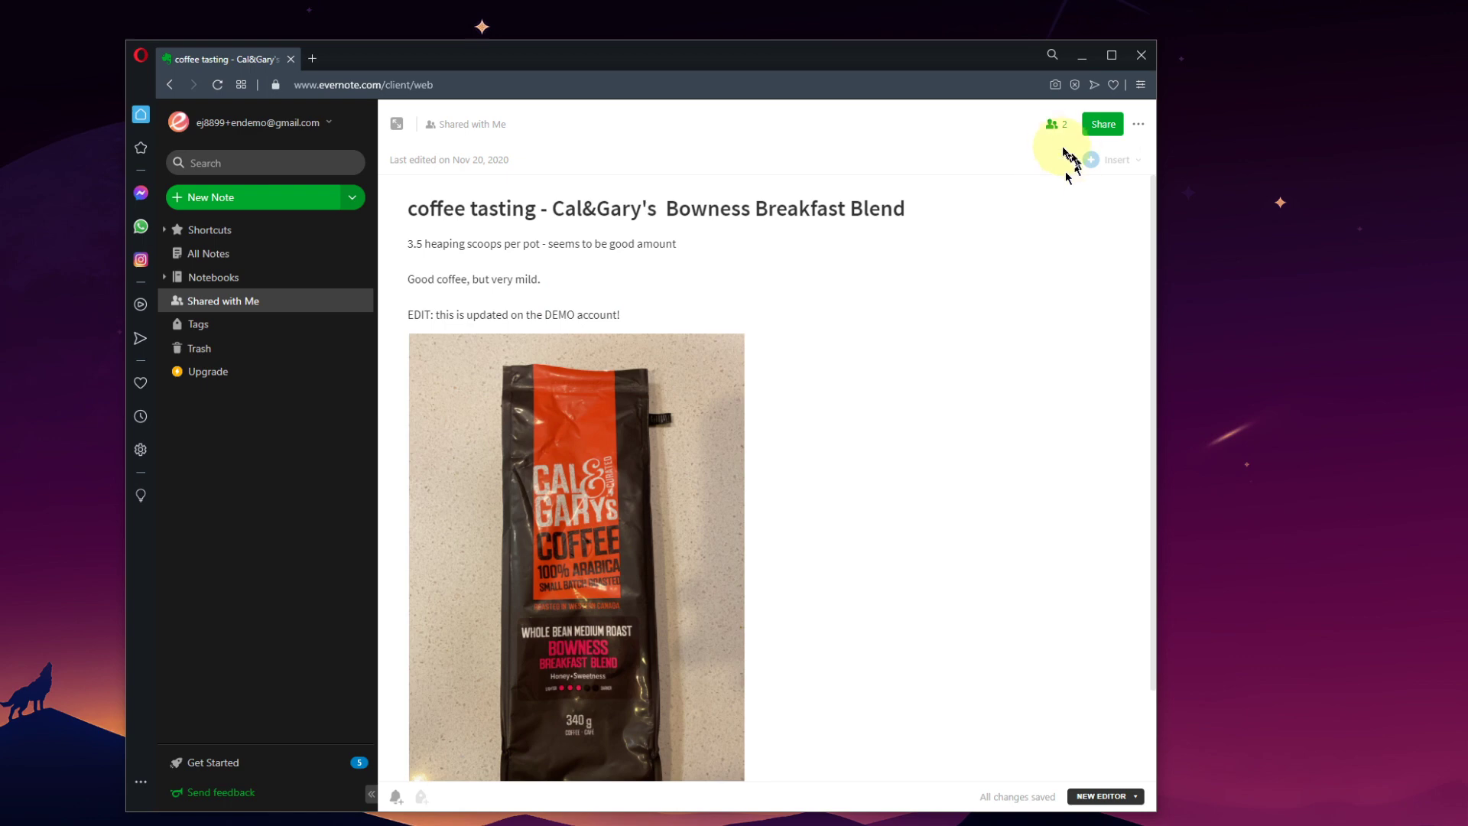
{"action": "left_click", "coordinate": [1054, 124]}
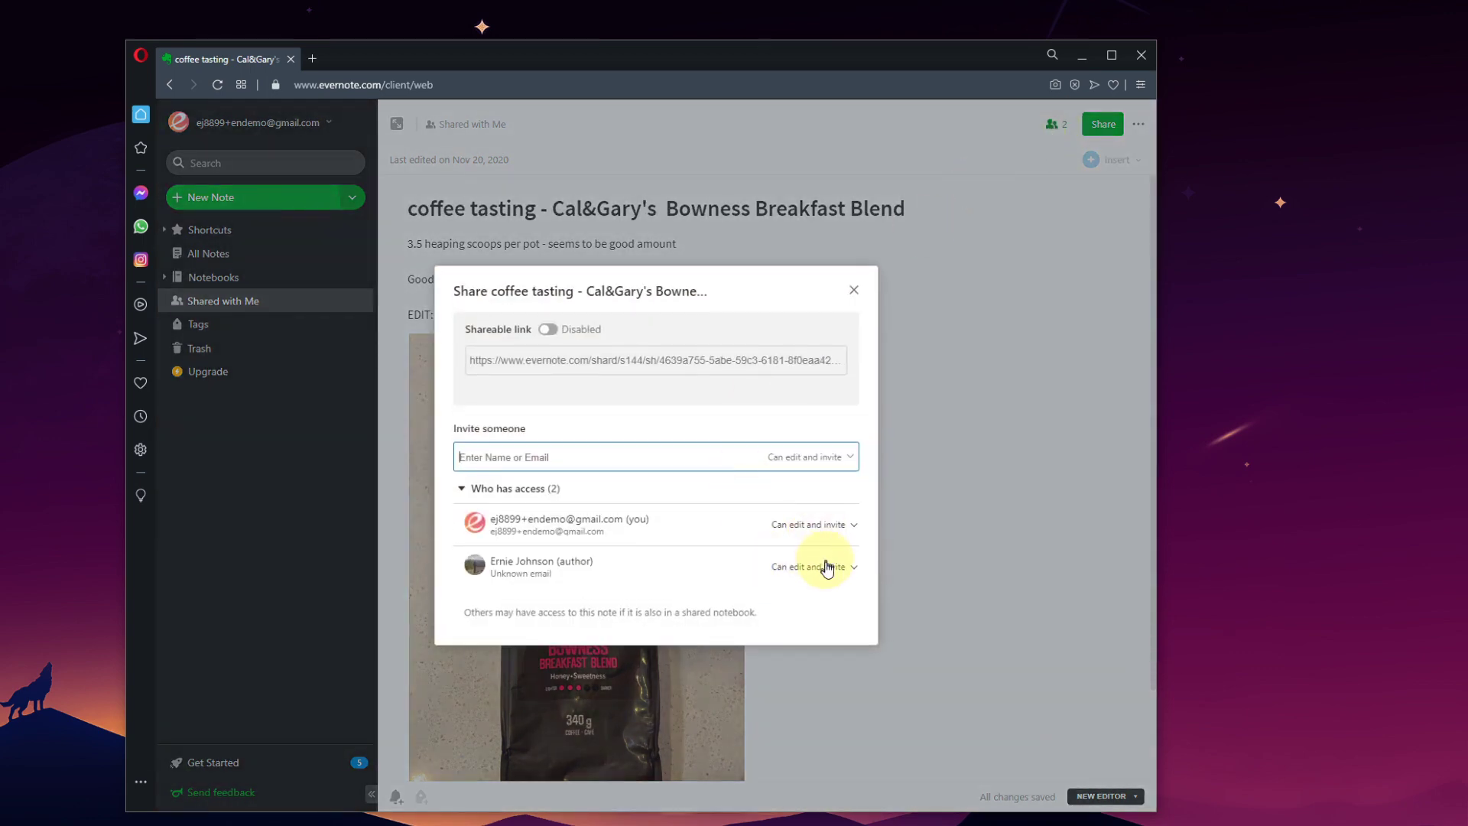
{"action": "left_click", "coordinate": [856, 291]}
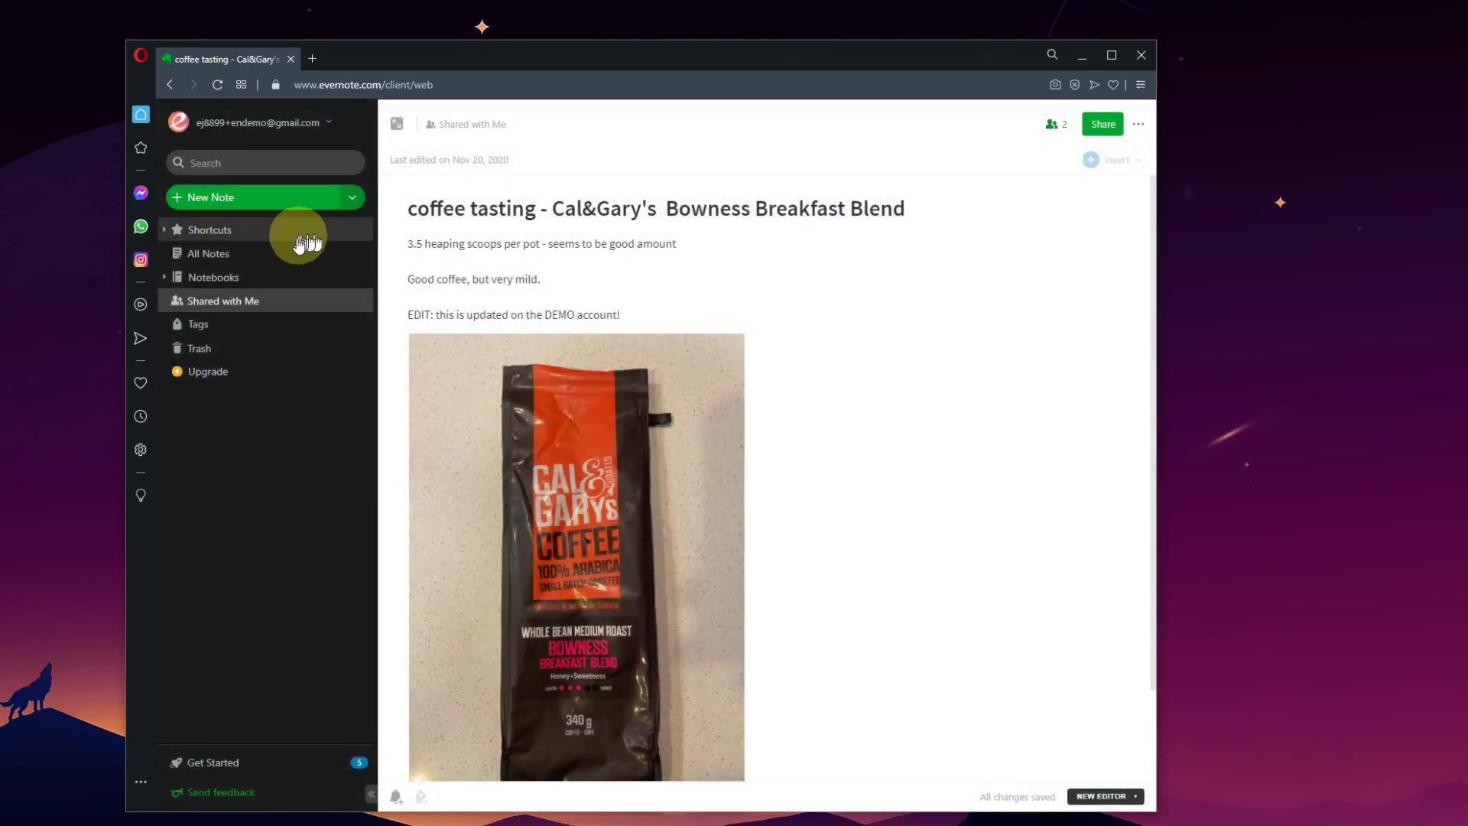
{"action": "left_click", "coordinate": [221, 260]}
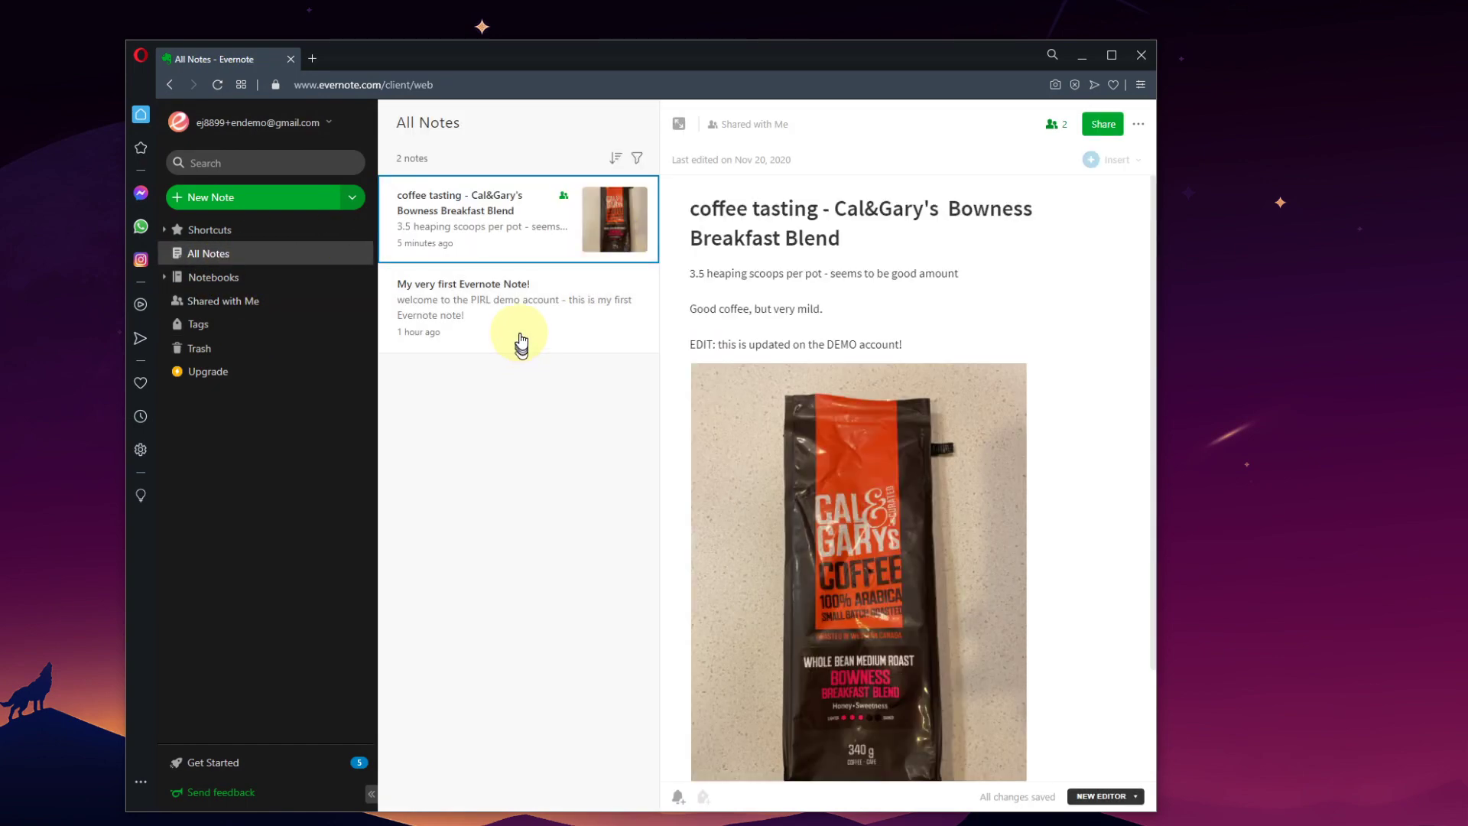
{"action": "left_click", "coordinate": [534, 303]}
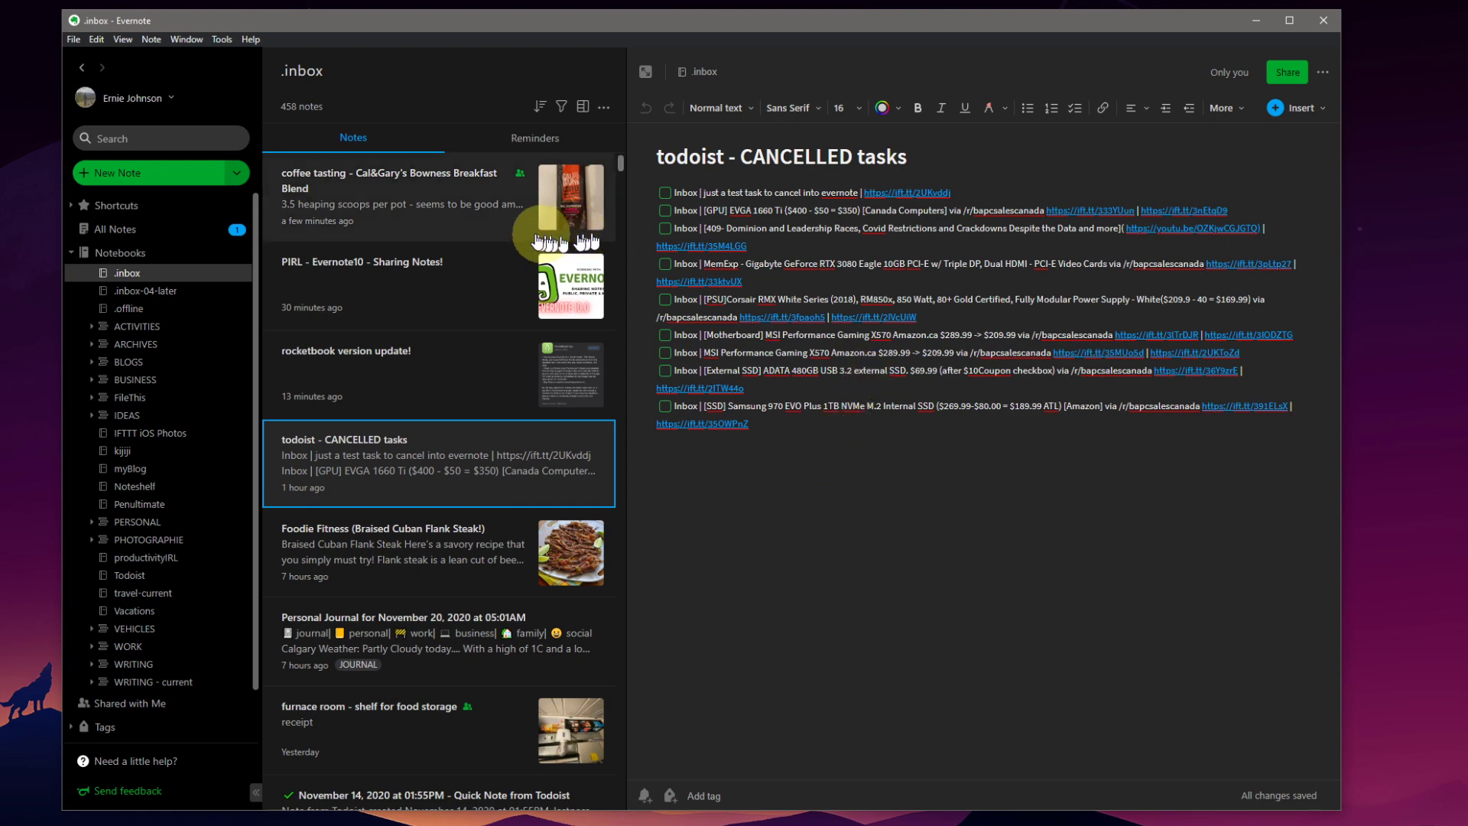
Step: Select the coffee tasting note and show its two people with 'Can edit and invite' access
{"action": "left_click", "coordinate": [502, 223]}
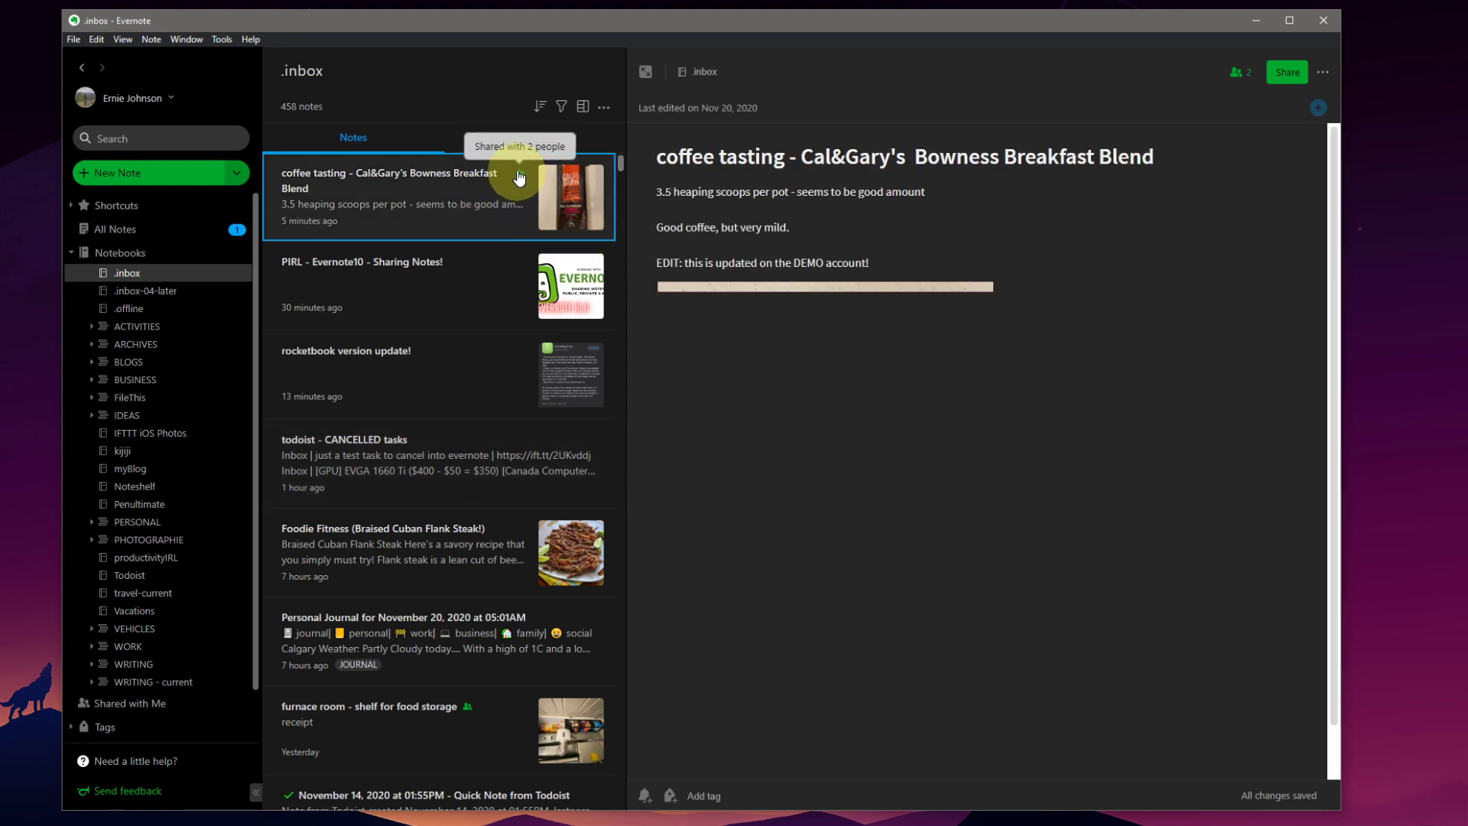
{"action": "left_click", "coordinate": [1240, 75]}
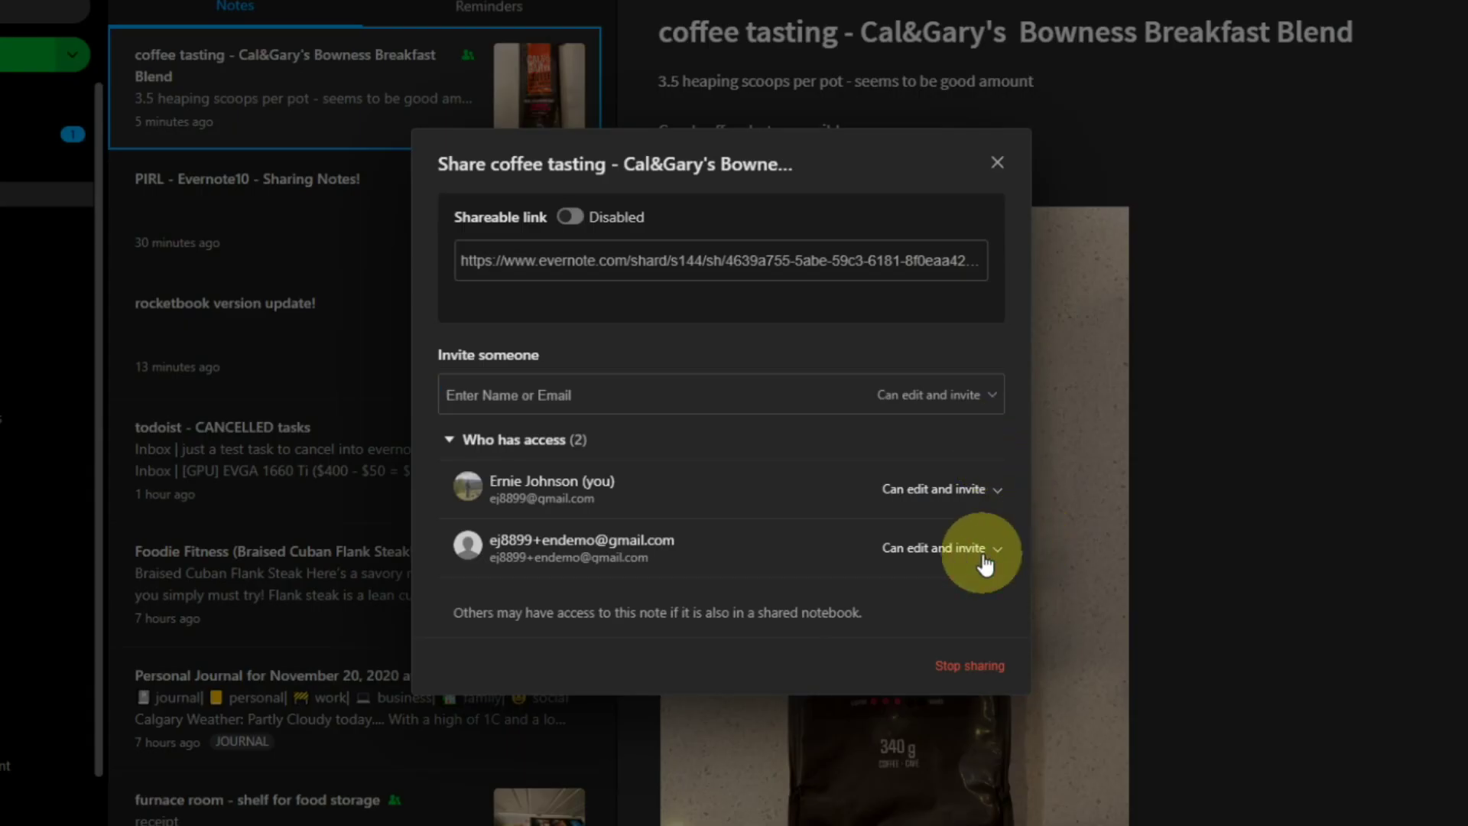
Step: Enable the coffee note's view-only shareable link, keeping the demo account's permission unchanged
{"action": "left_click", "coordinate": [898, 526]}
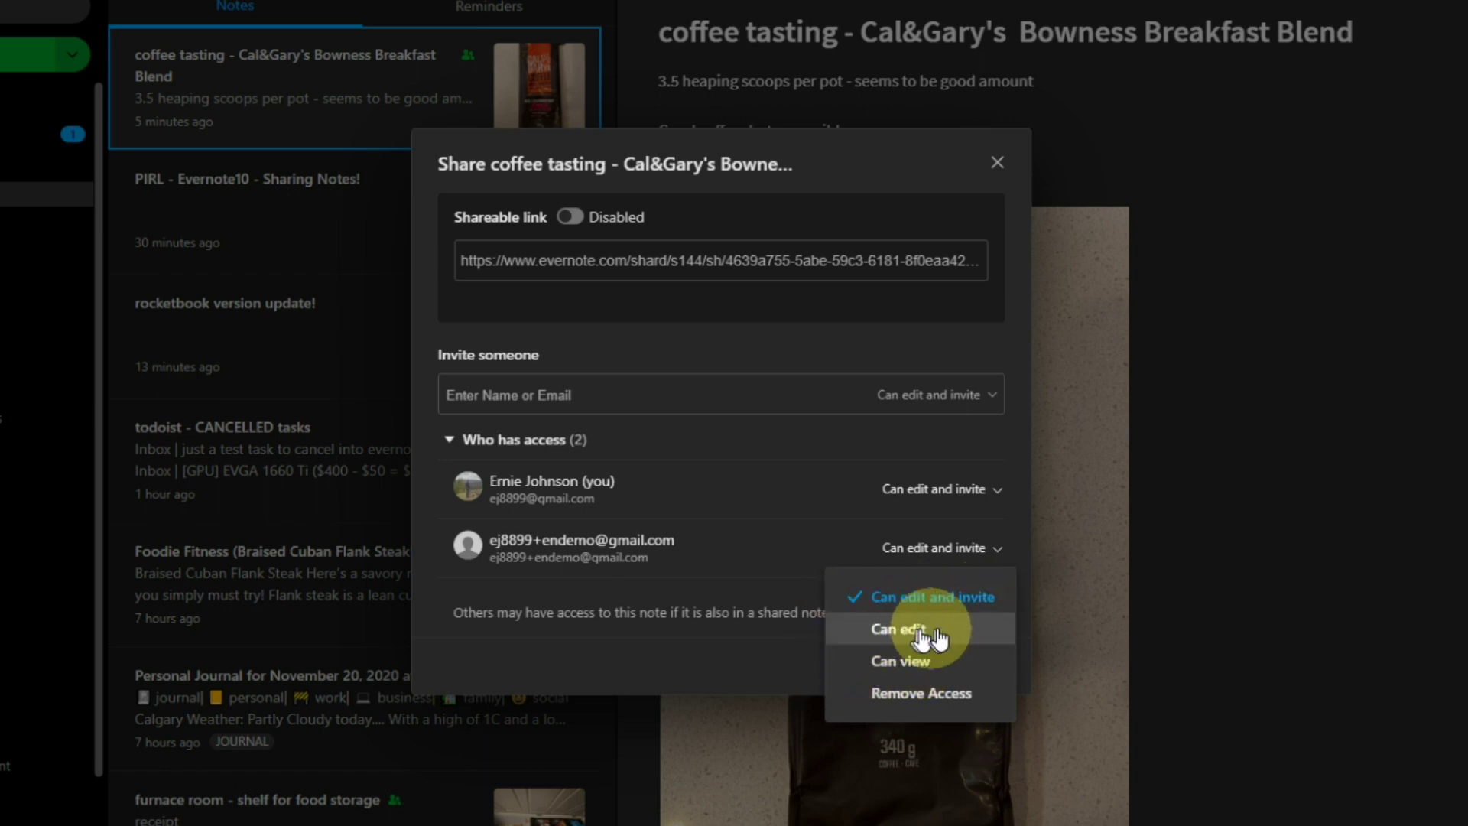
{"action": "left_click", "coordinate": [733, 663]}
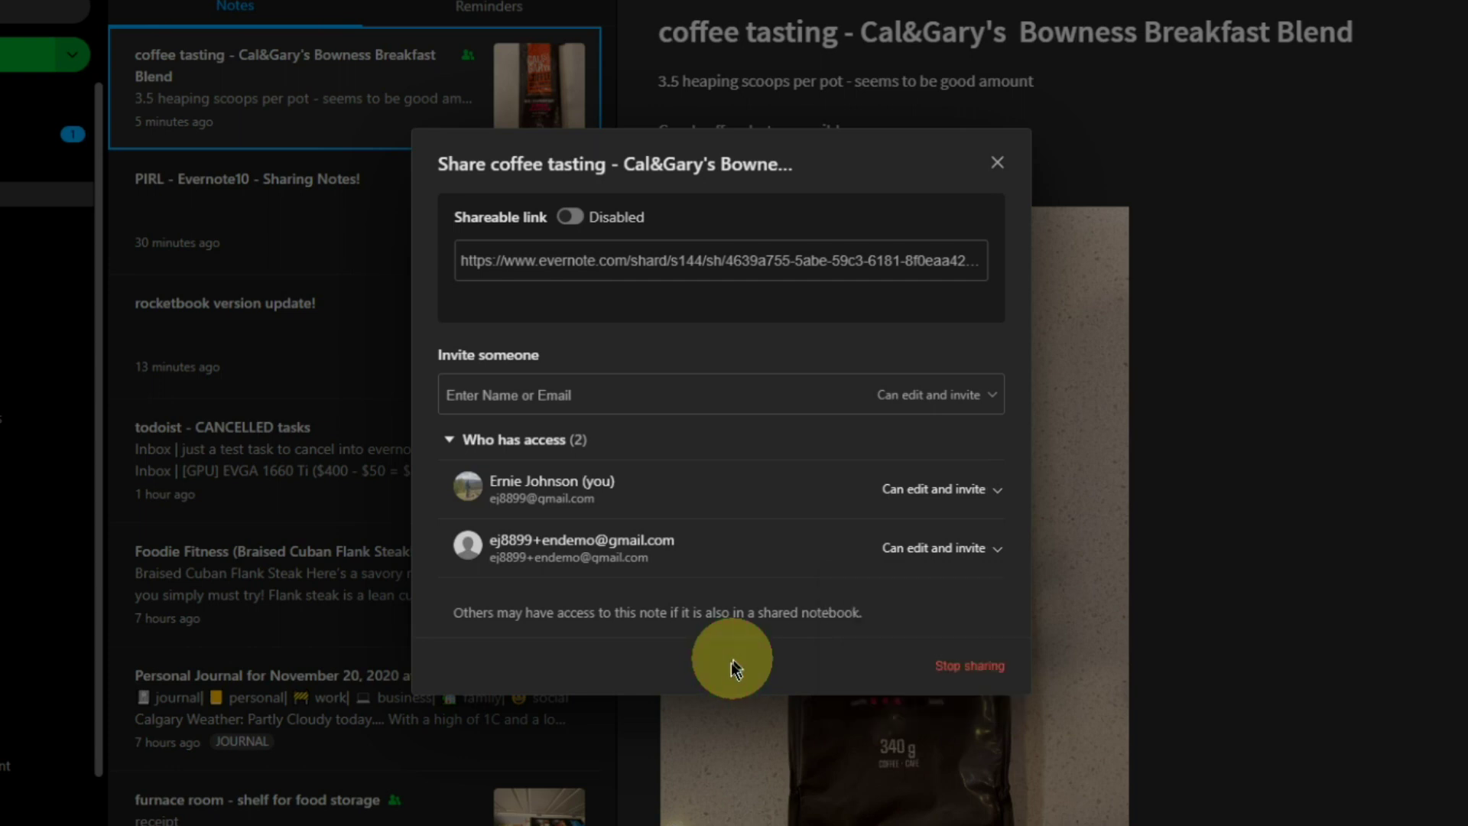
{"action": "left_click", "coordinate": [570, 218]}
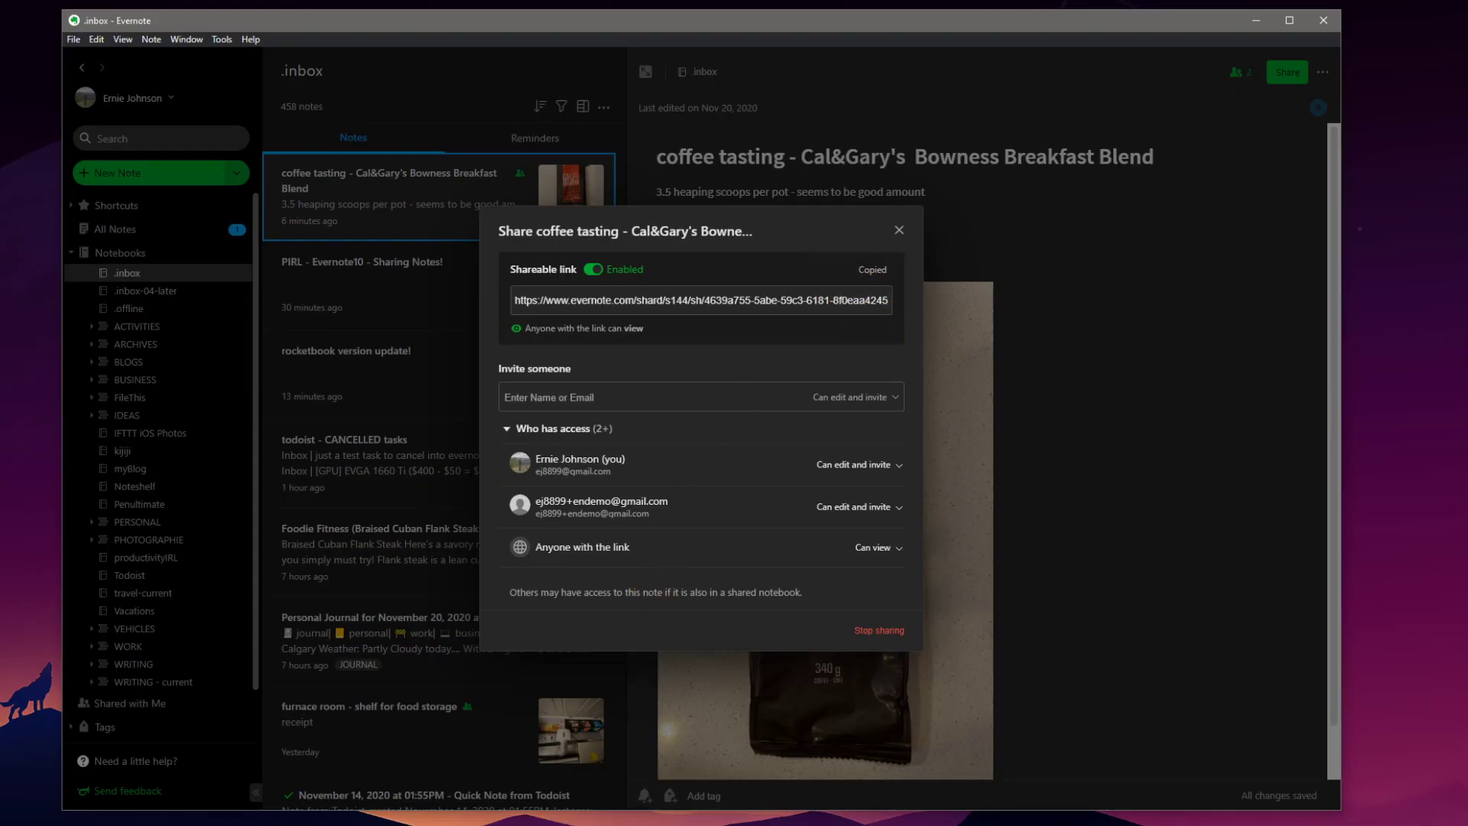
{"action": "left_click", "coordinate": [1256, 21]}
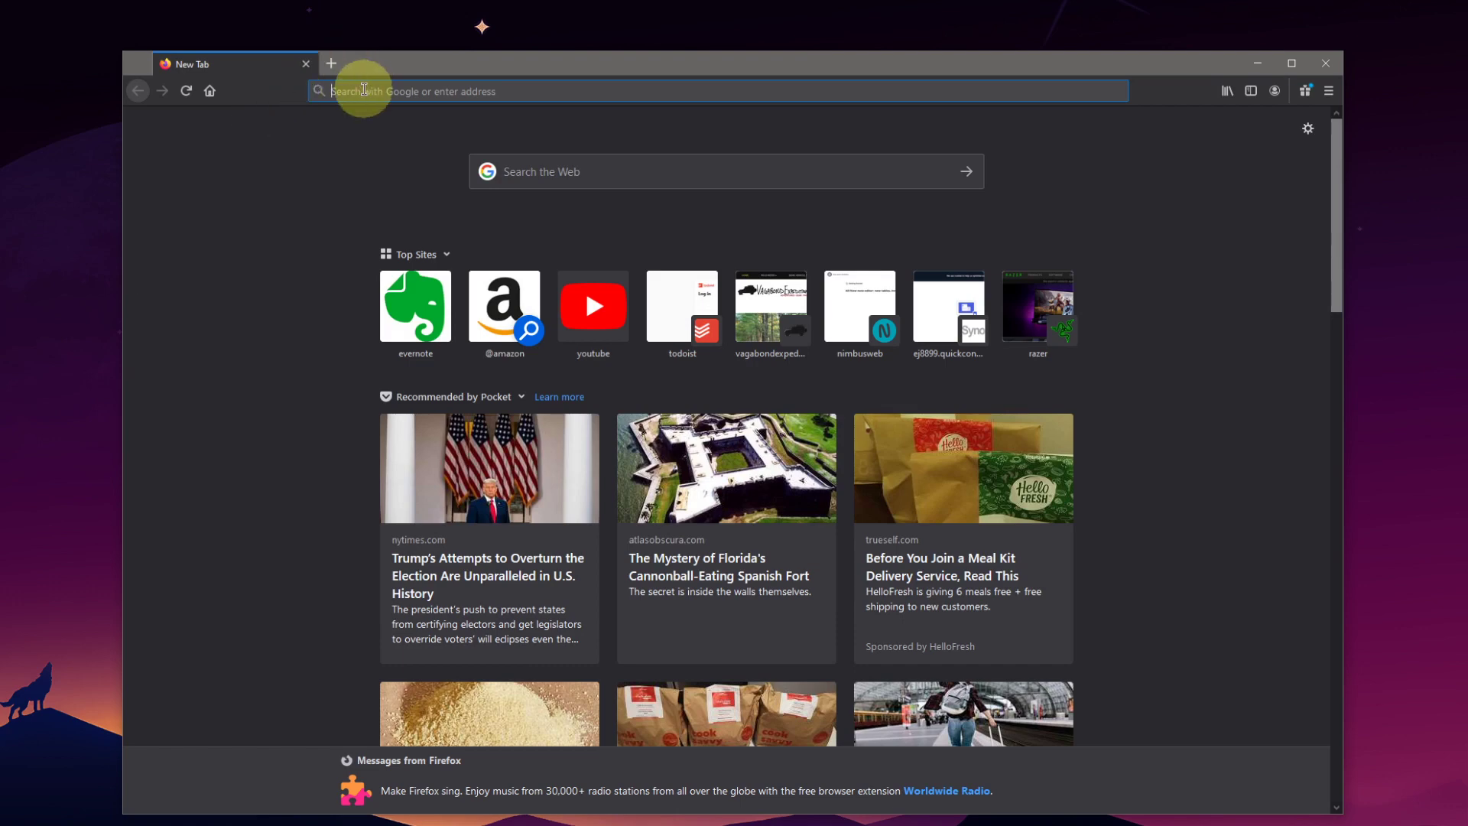
Step: Load the copied public link in Firefox and review the note's 'EDIT: this is updated on the DEMO account!' line
{"action": "right_click", "coordinate": [365, 91]}
{"action": "left_click", "coordinate": [411, 171]}
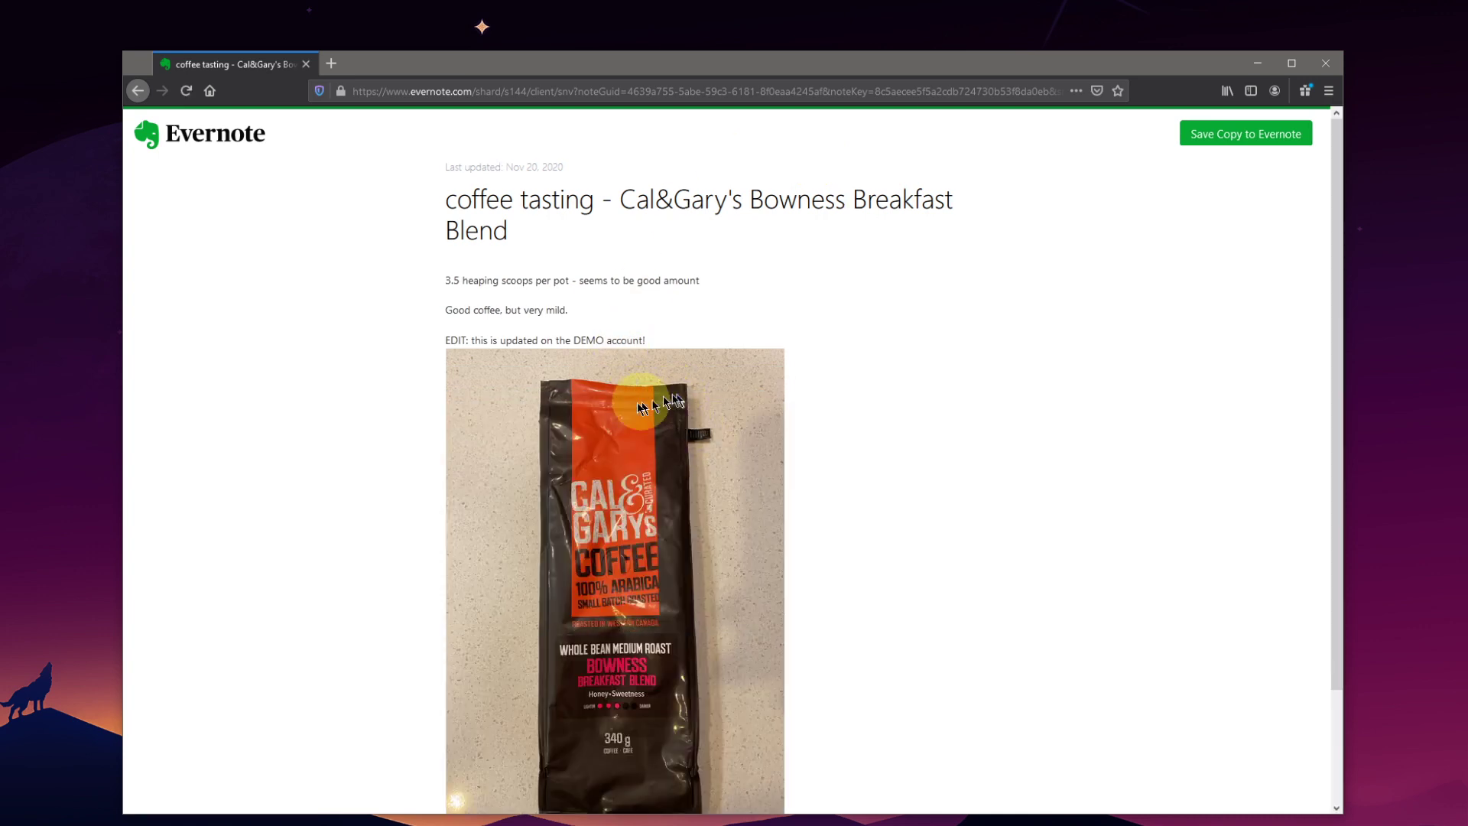
{"action": "scroll", "coordinate": [620, 426], "scroll_direction": "down", "scroll_amount": 3}
{"action": "scroll", "coordinate": [689, 469], "scroll_direction": "up", "scroll_amount": 3}
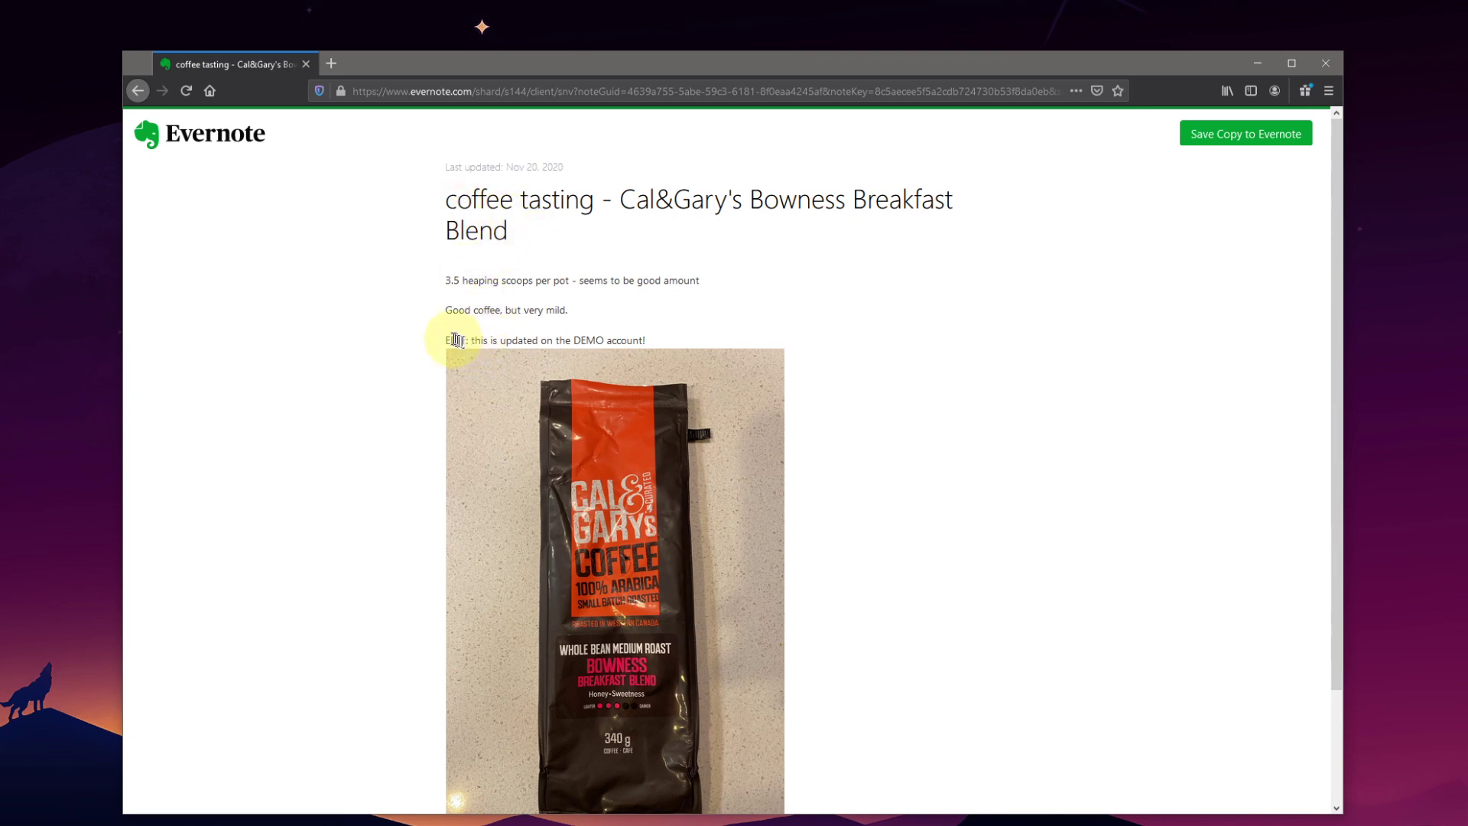
{"action": "left_click_drag", "start_coordinate": [457, 340], "coordinate": [645, 347]}
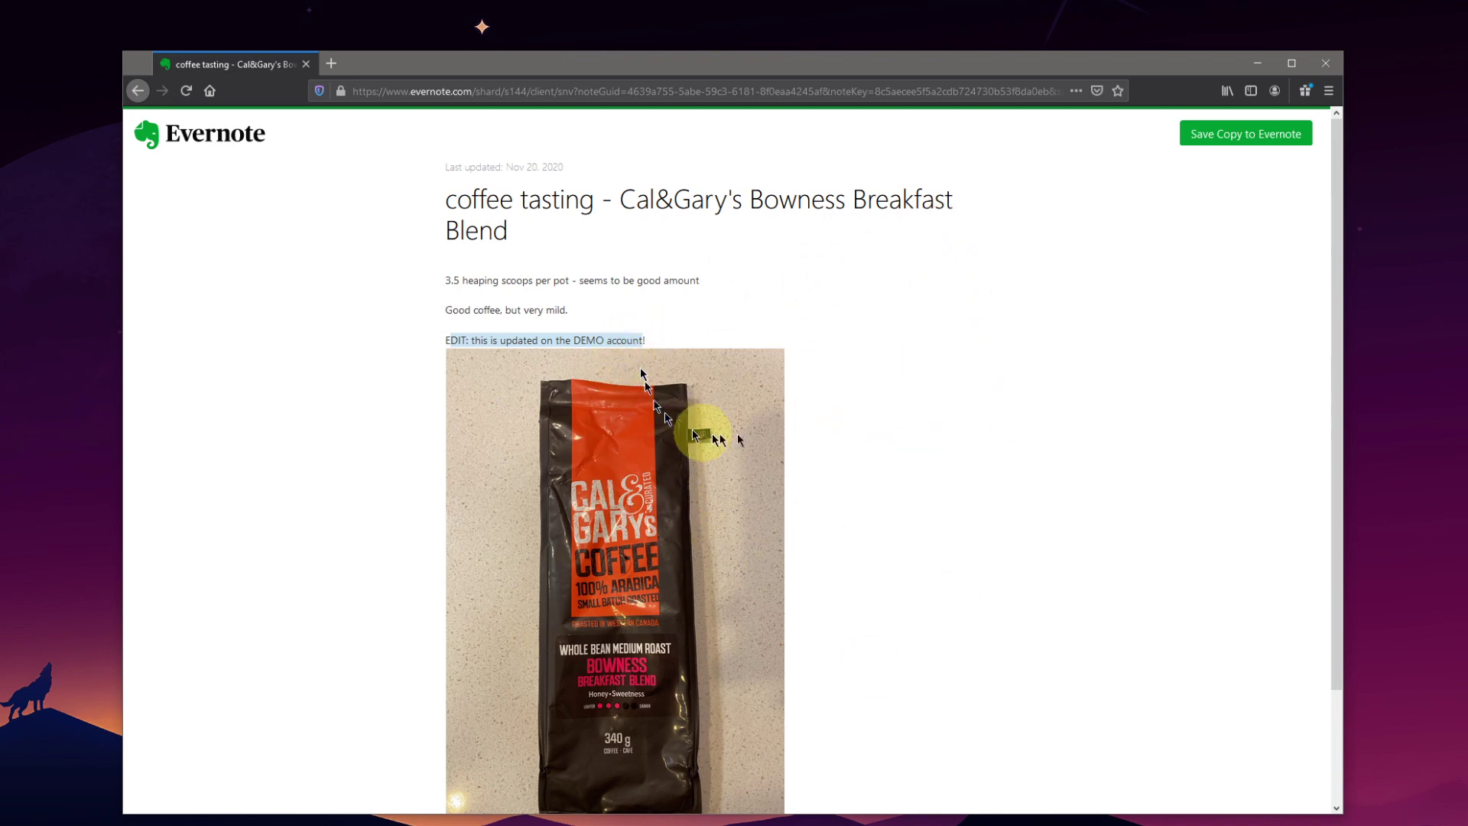
{"action": "scroll", "coordinate": [857, 447], "scroll_direction": "down", "scroll_amount": 2}
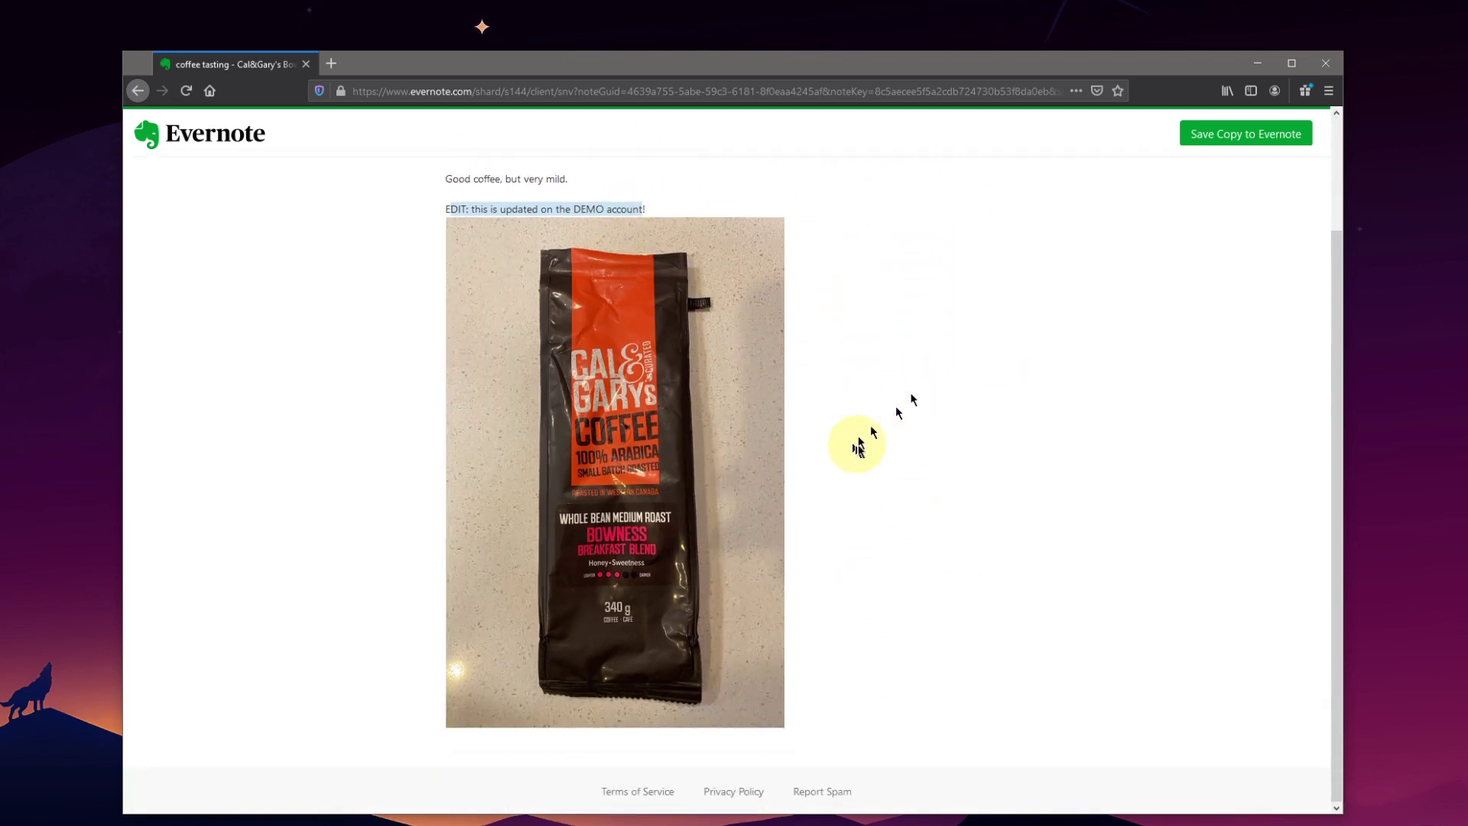
{"action": "left_click", "coordinate": [894, 377]}
{"action": "scroll", "coordinate": [918, 345], "scroll_direction": "up", "scroll_amount": 2}
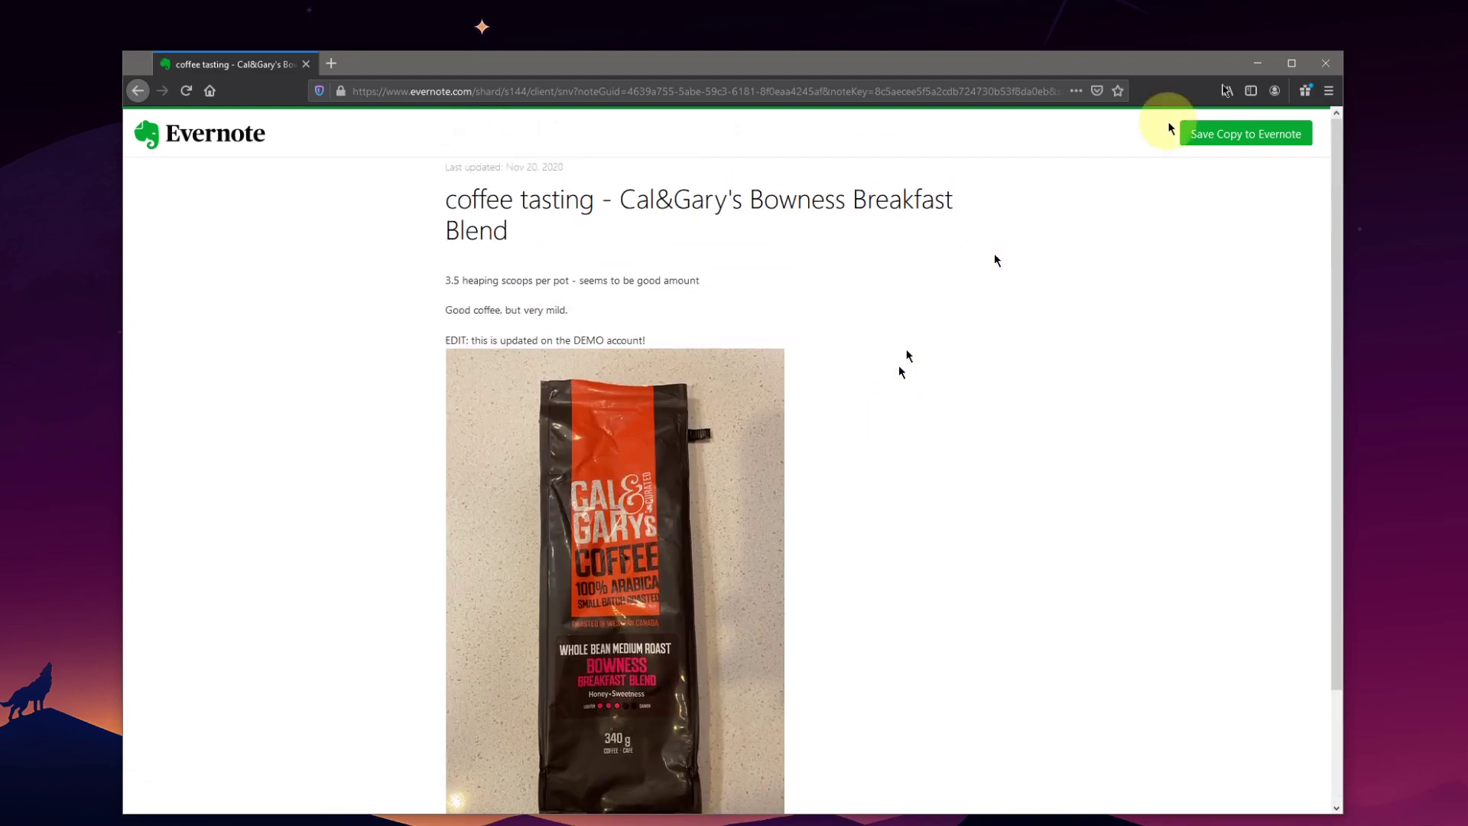
Step: Minimize Firefox to bring back the Evernote app with the 'PIRL - Evernote10 - Sharing Notes!' note
{"action": "left_click", "coordinate": [1257, 62]}
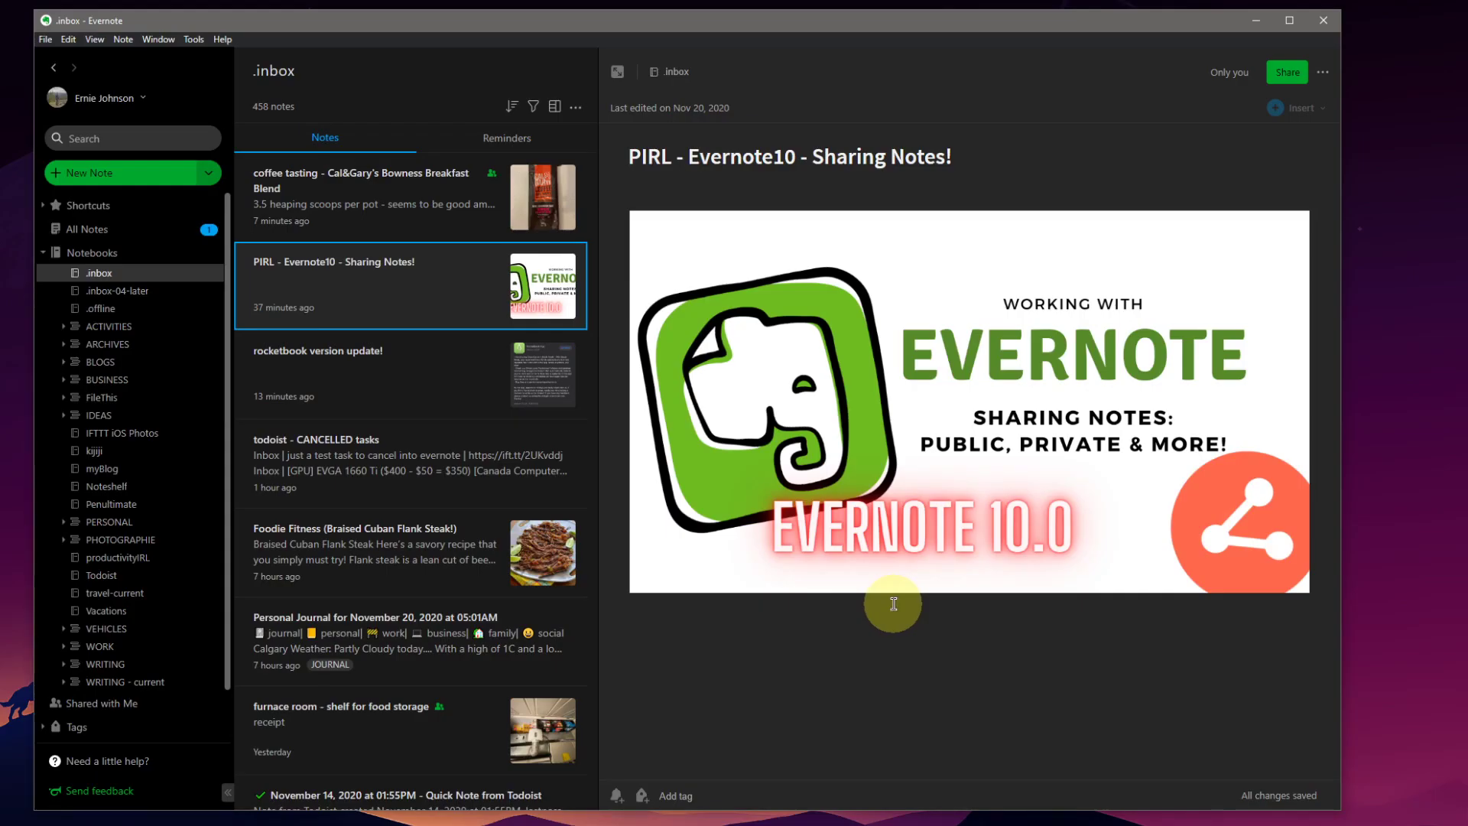